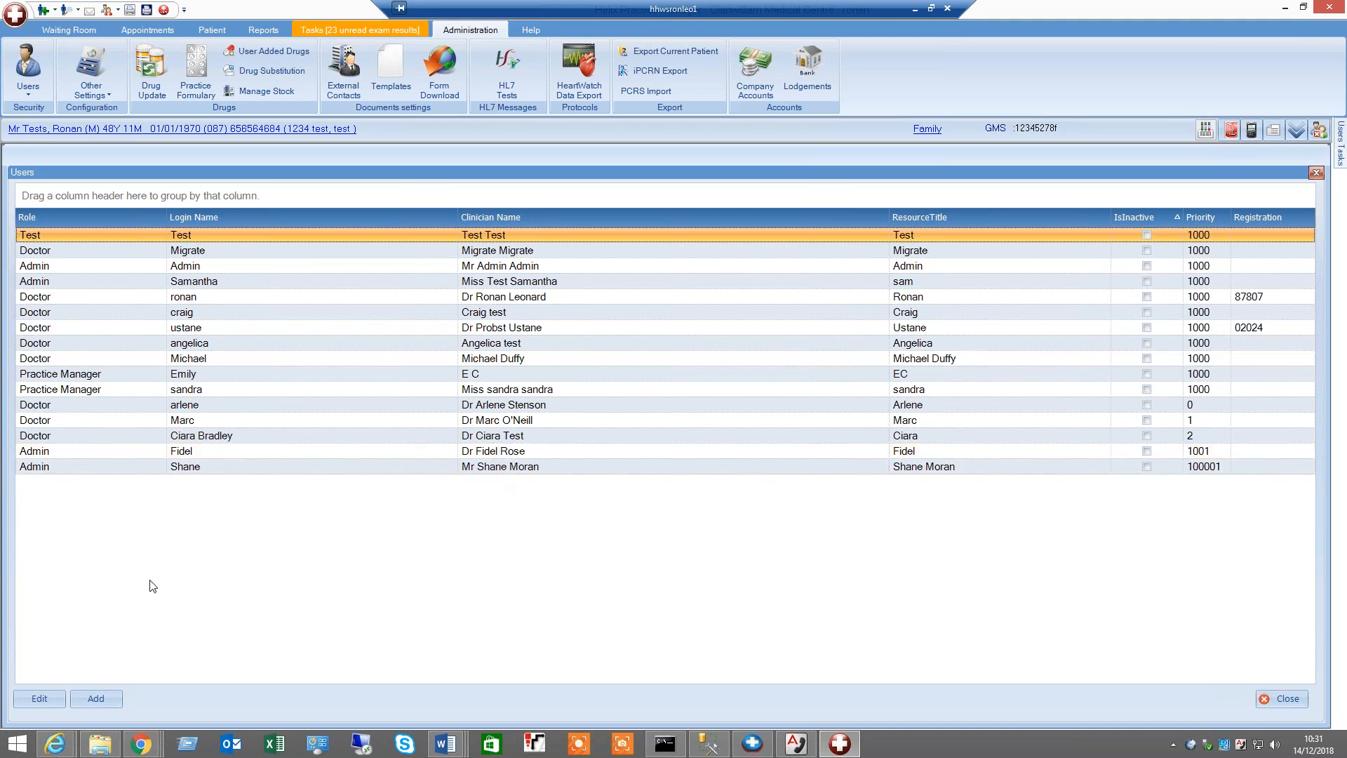
Try to create a new user account with login test and an account password, then cancel the dialog
{"action": "left_click", "coordinate": [96, 699]}
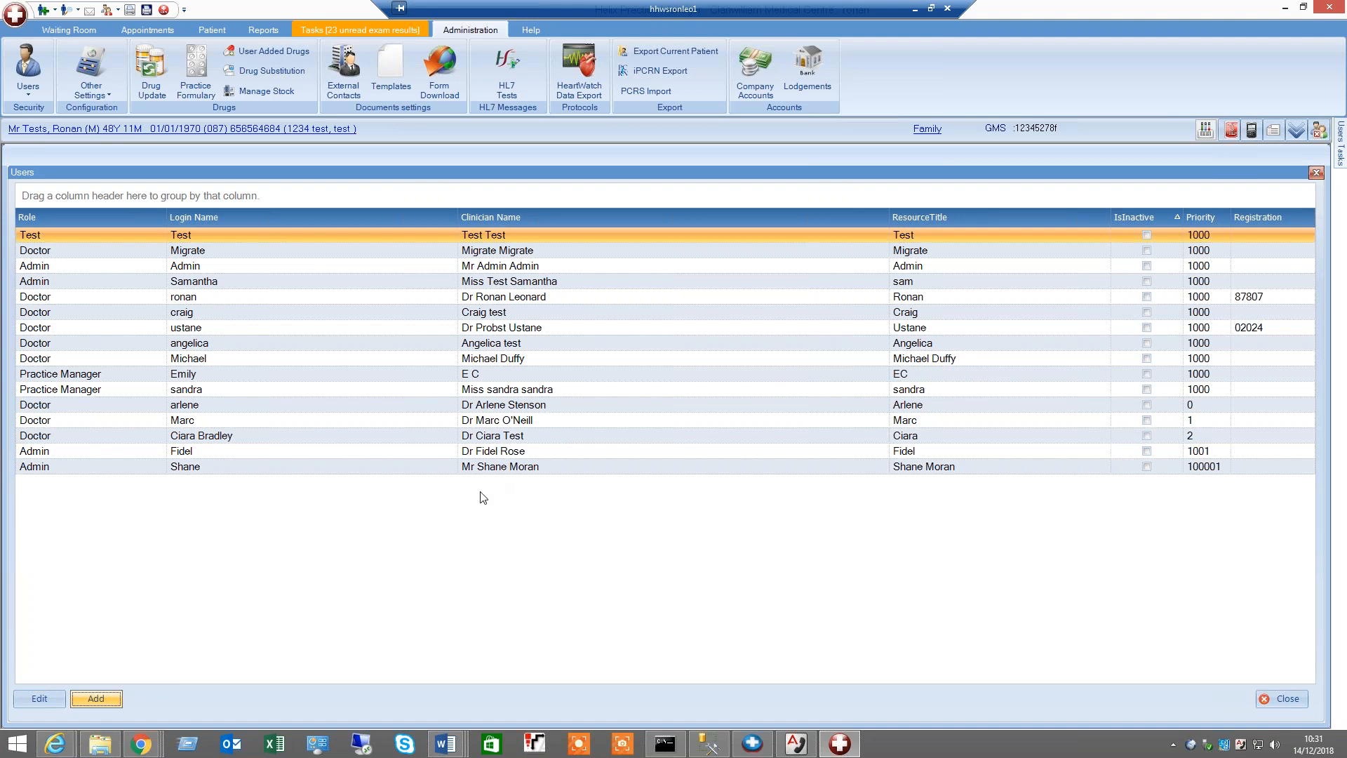
{"action": "type", "text": "t"}
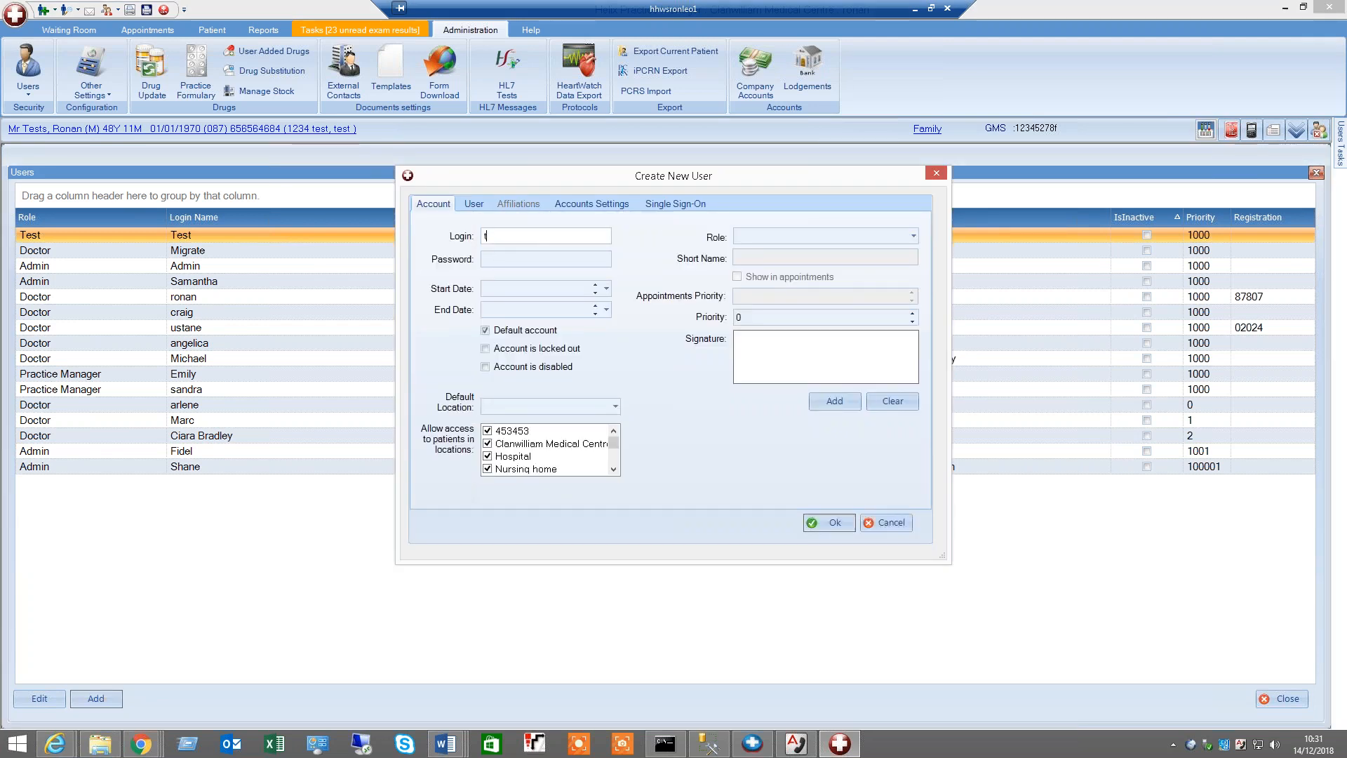
{"action": "type", "text": "est"}
{"action": "key", "text": "Tab"}
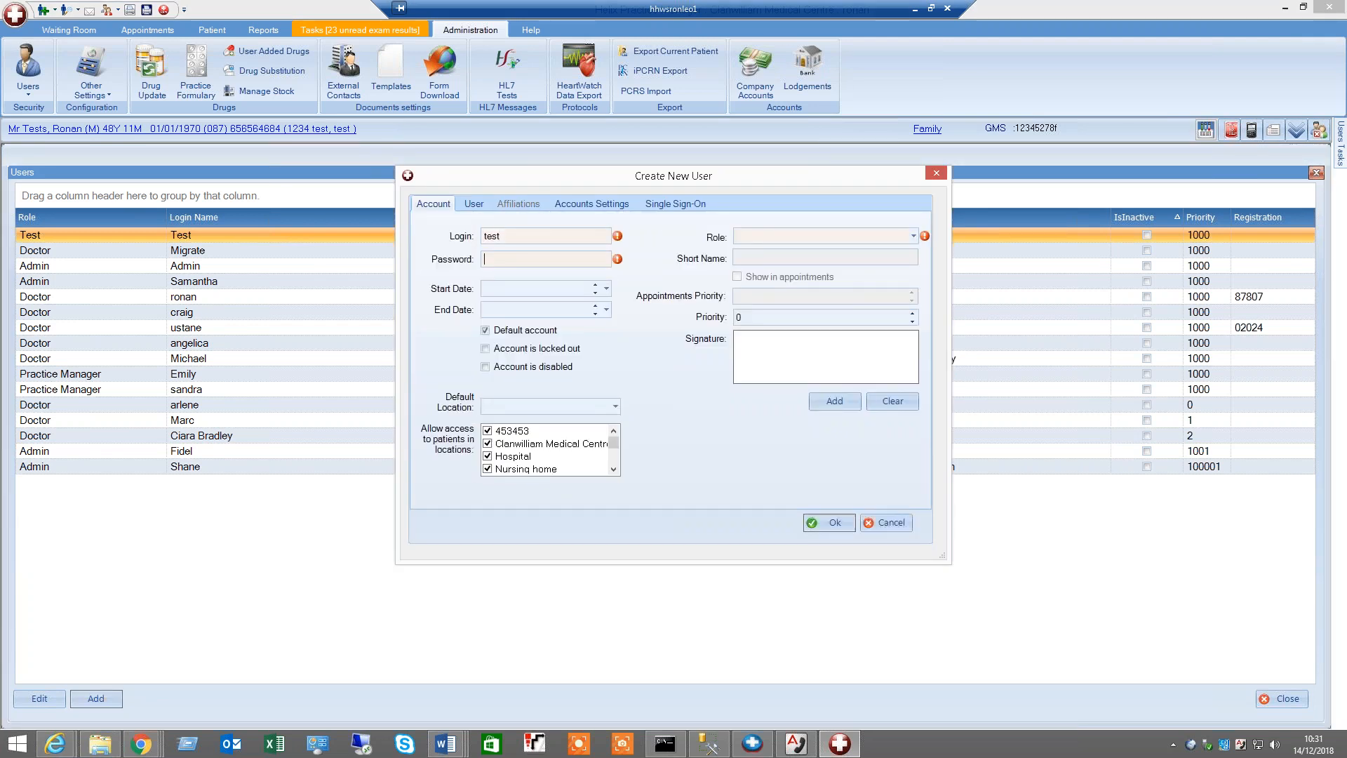
{"action": "type", "text": "******"}
{"action": "left_click", "coordinate": [844, 521]}
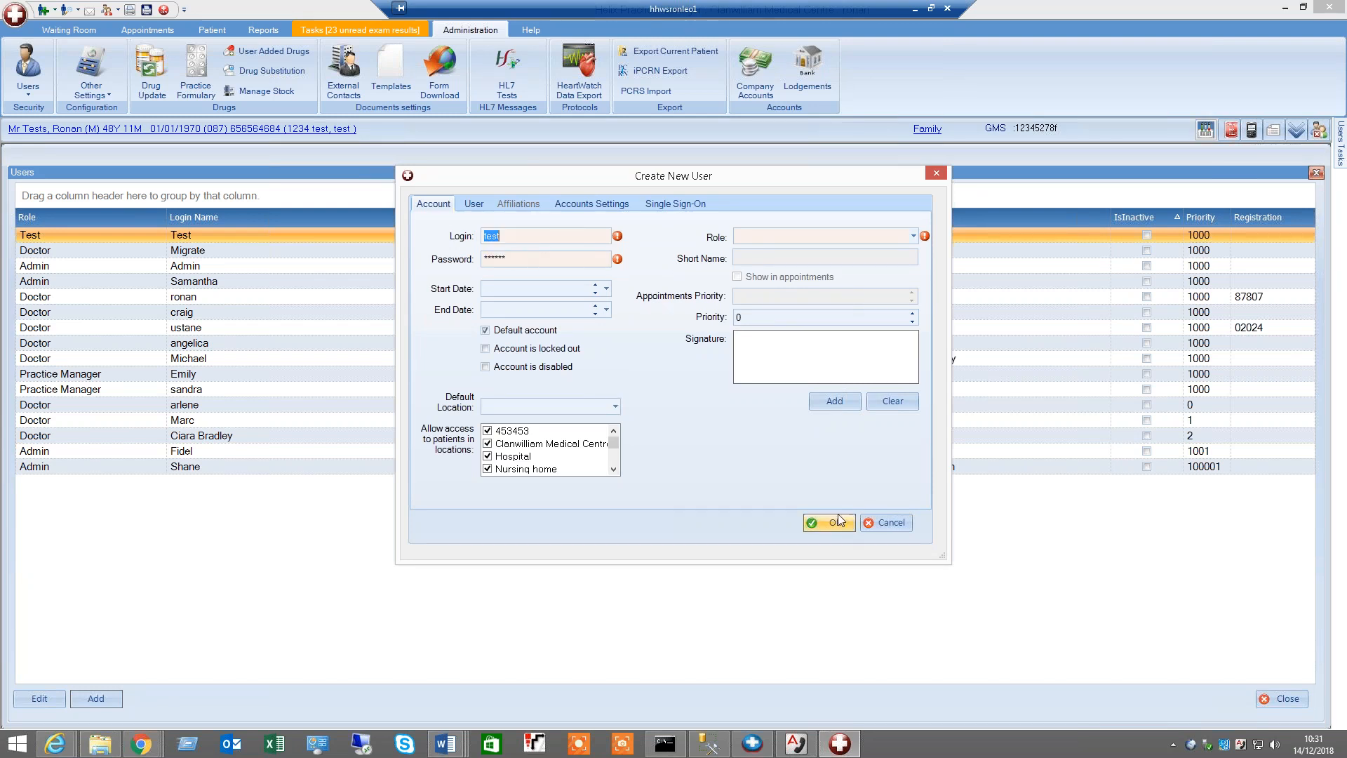
{"action": "mouse_move", "coordinate": [615, 262]}
{"action": "left_click", "coordinate": [881, 525]}
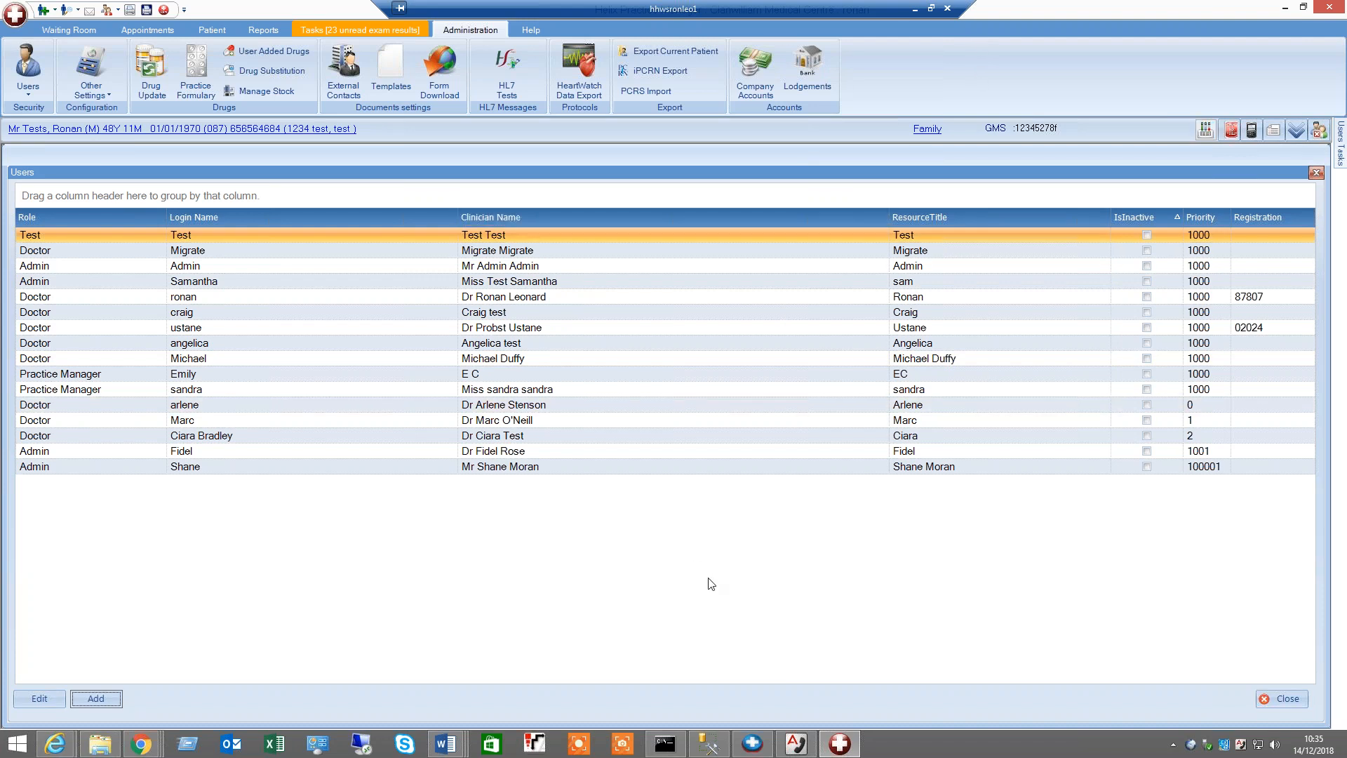
Open the current patient's electronic referrals list
{"action": "left_click", "coordinate": [212, 30]}
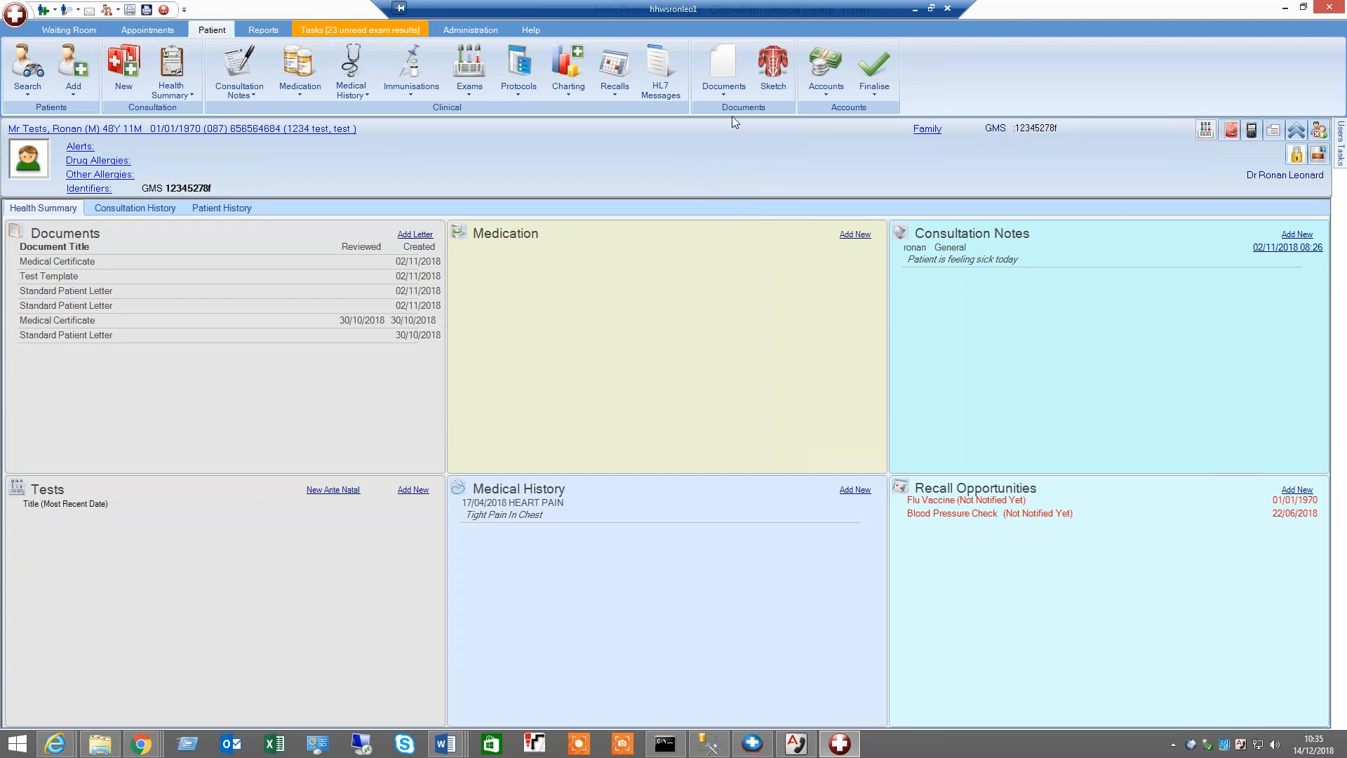
{"action": "left_click", "coordinate": [728, 97]}
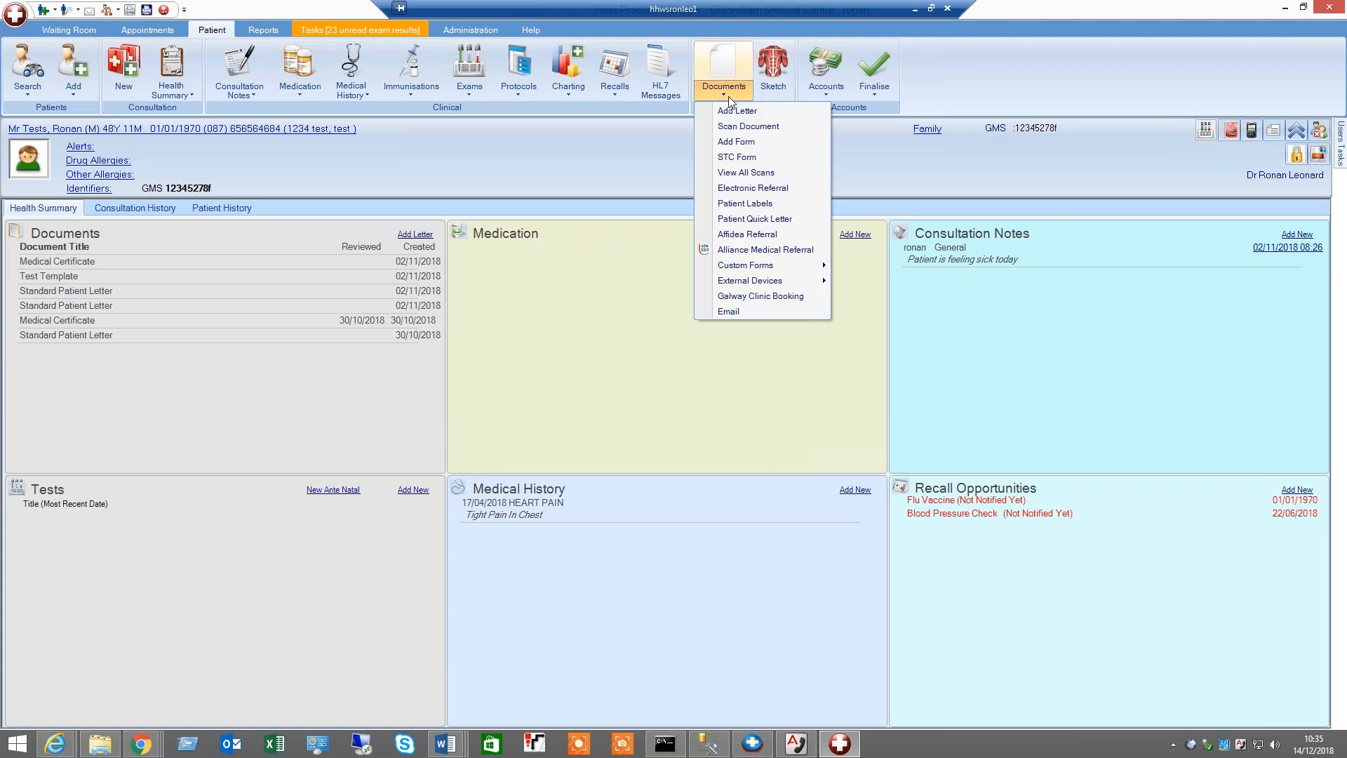
{"action": "left_click", "coordinate": [747, 188]}
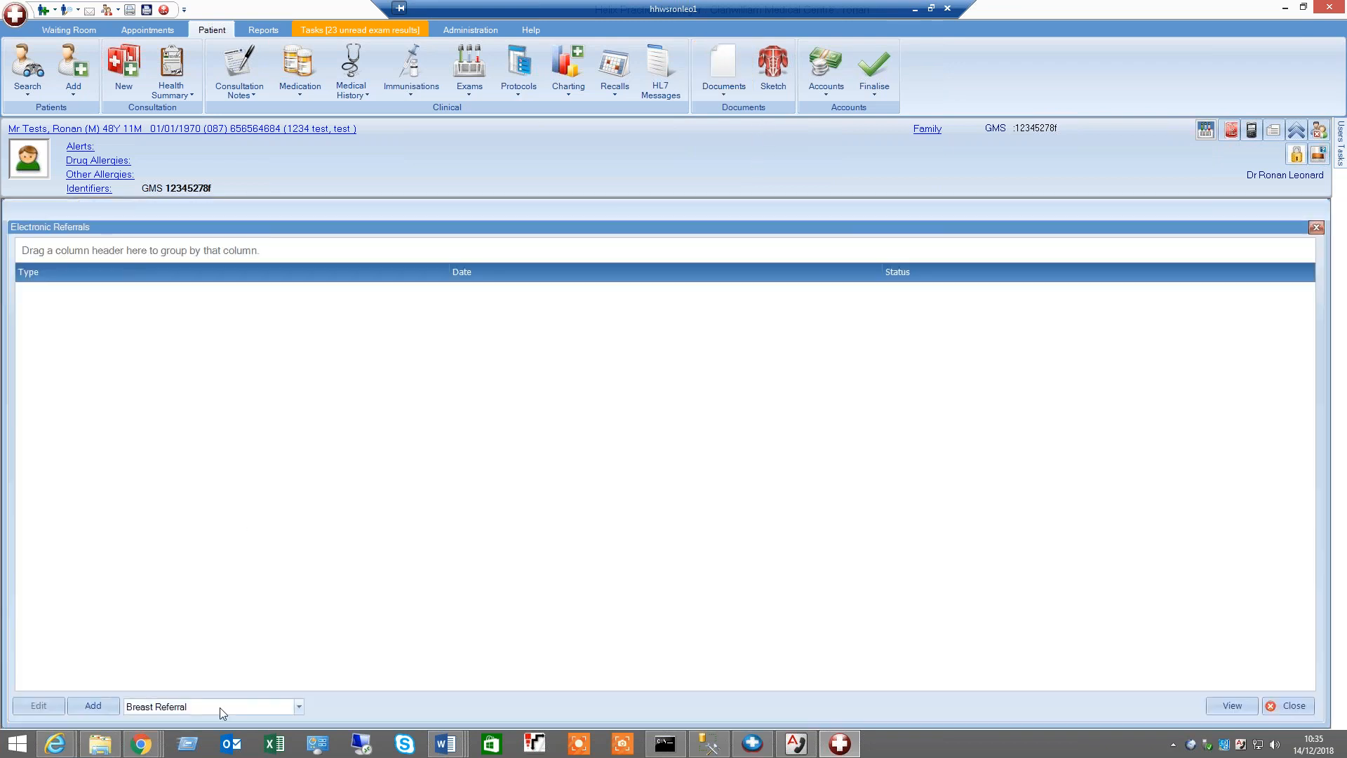
Start a new General Referral for the patient
{"action": "left_click", "coordinate": [220, 708]}
{"action": "left_click", "coordinate": [163, 634]}
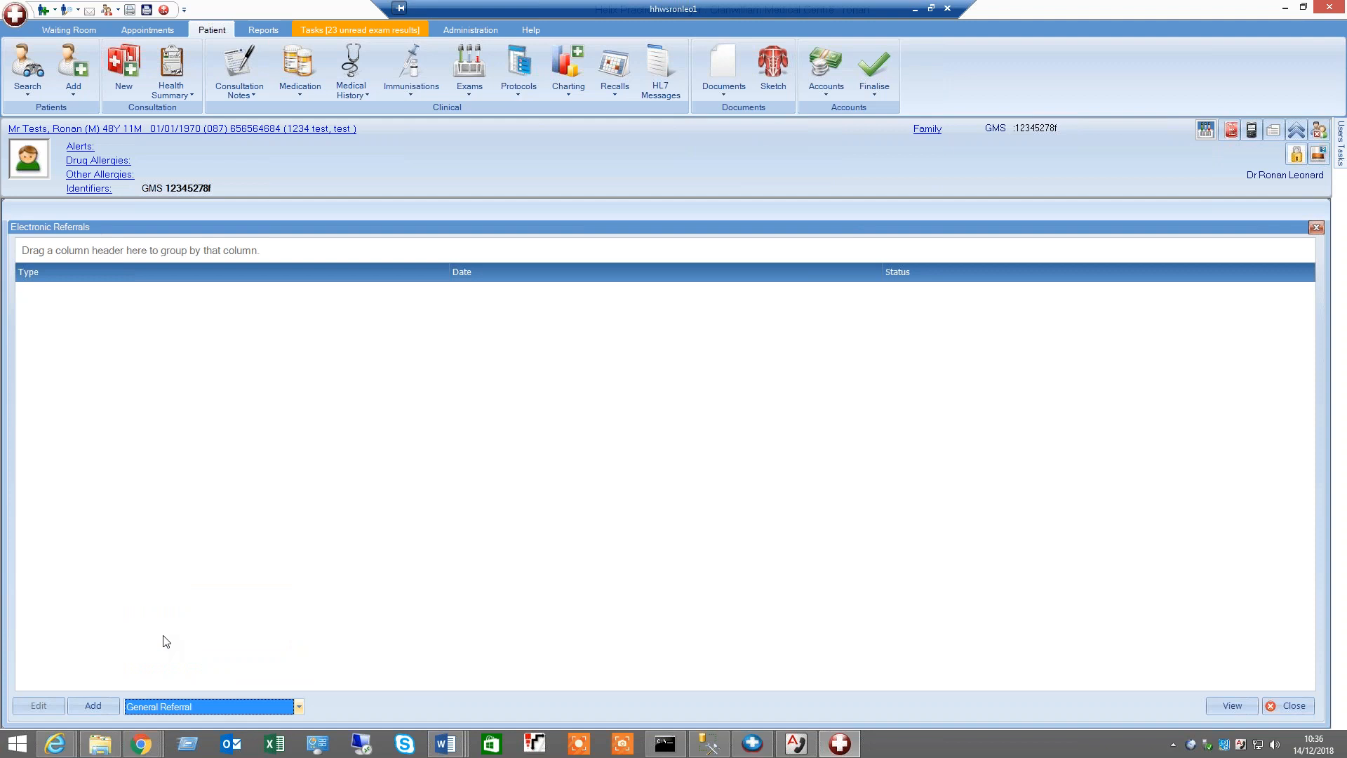
{"action": "left_click", "coordinate": [96, 706]}
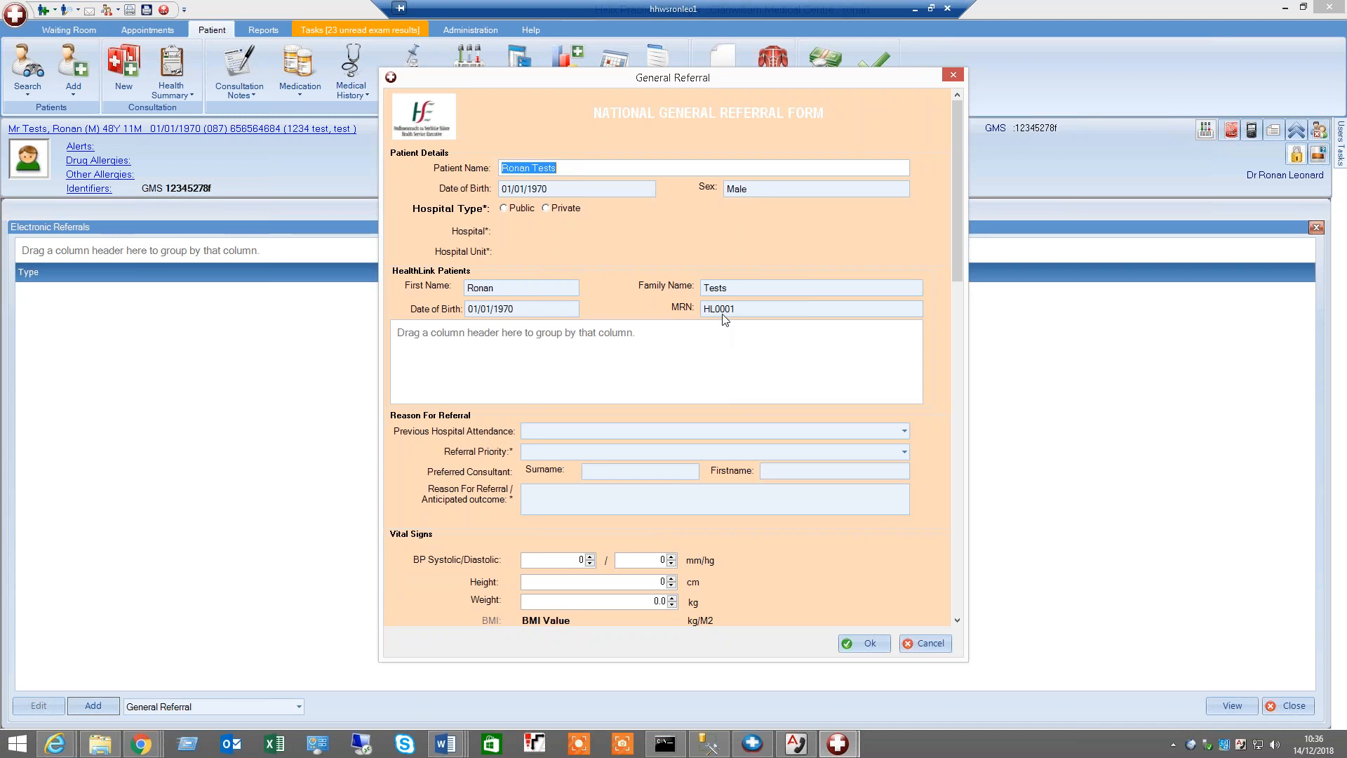
Set the referral's hospital type to Public
{"action": "left_click_drag", "start_coordinate": [957, 200], "coordinate": [943, 526]}
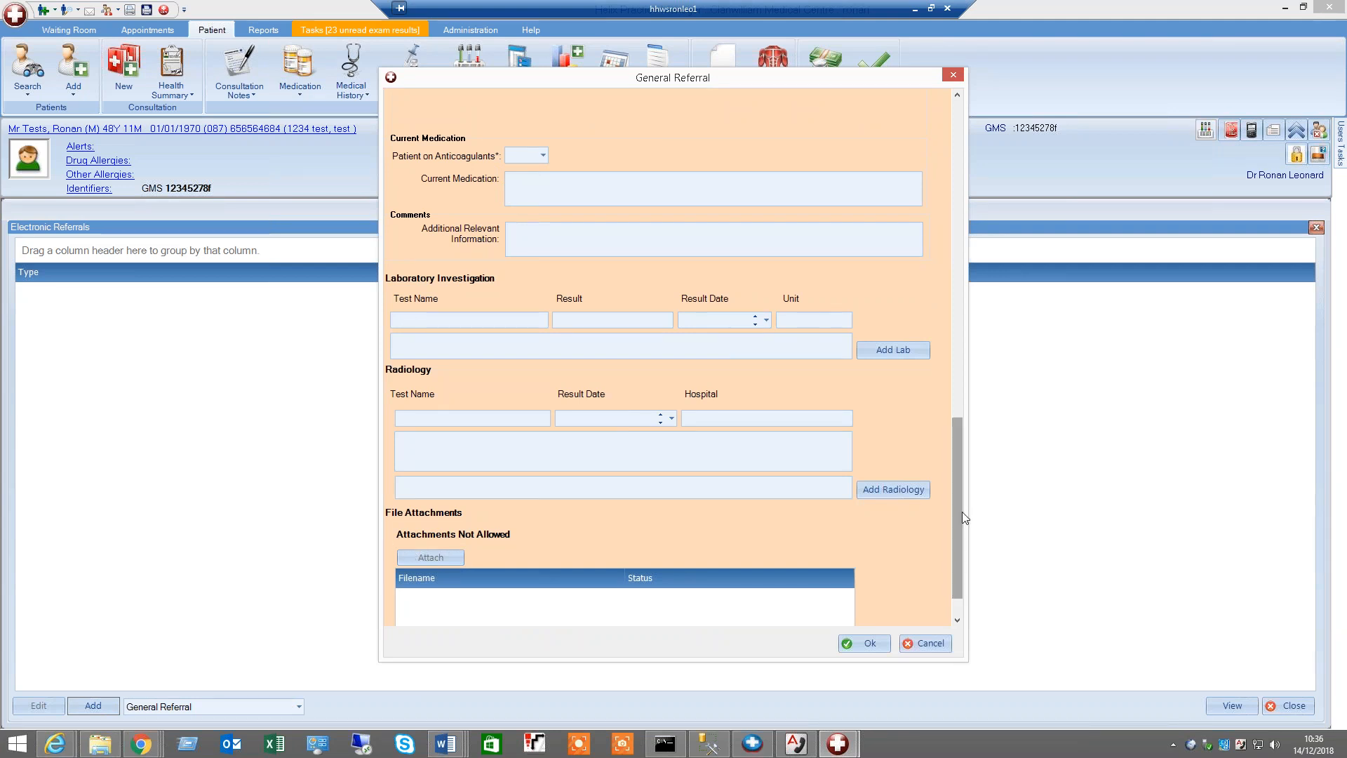
{"action": "left_click_drag", "start_coordinate": [961, 511], "coordinate": [979, 155]}
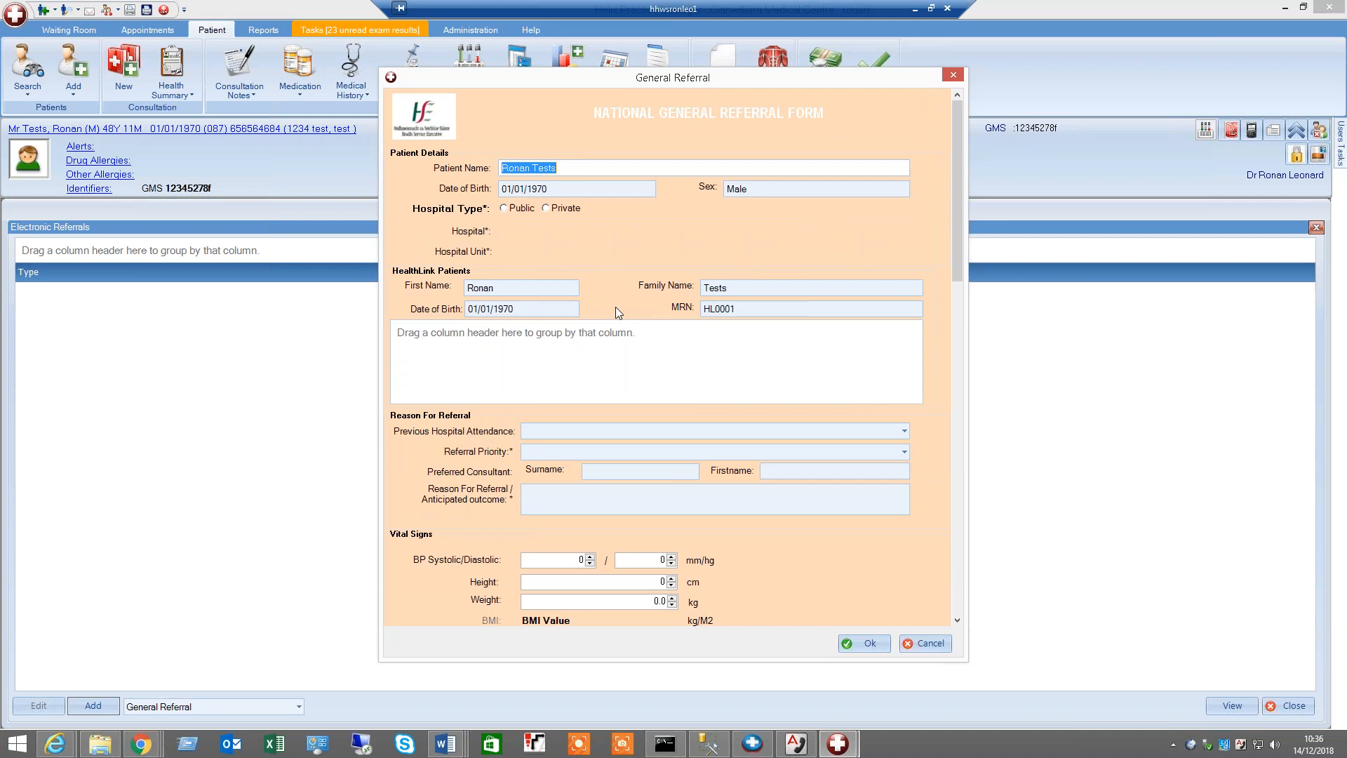
{"action": "left_click", "coordinate": [517, 207]}
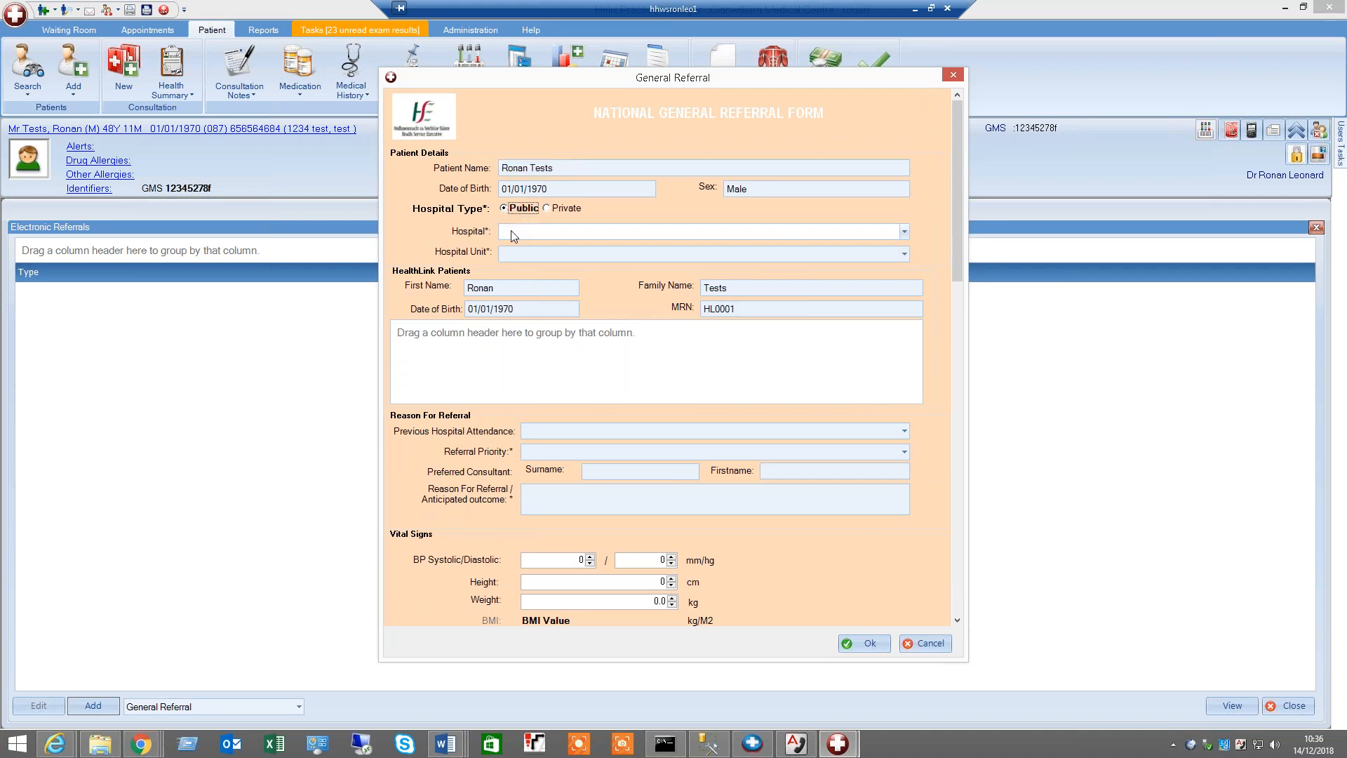
Choose Mater Public Hospital as the hospital and Cardiology as the hospital unit
{"action": "left_click", "coordinate": [511, 234]}
{"action": "scroll", "coordinate": [620, 300], "scroll_direction": "down", "scroll_amount": 2}
{"action": "scroll", "coordinate": [620, 300], "scroll_direction": "down", "scroll_amount": 1}
{"action": "scroll", "coordinate": [619, 309], "scroll_direction": "down", "scroll_amount": 1}
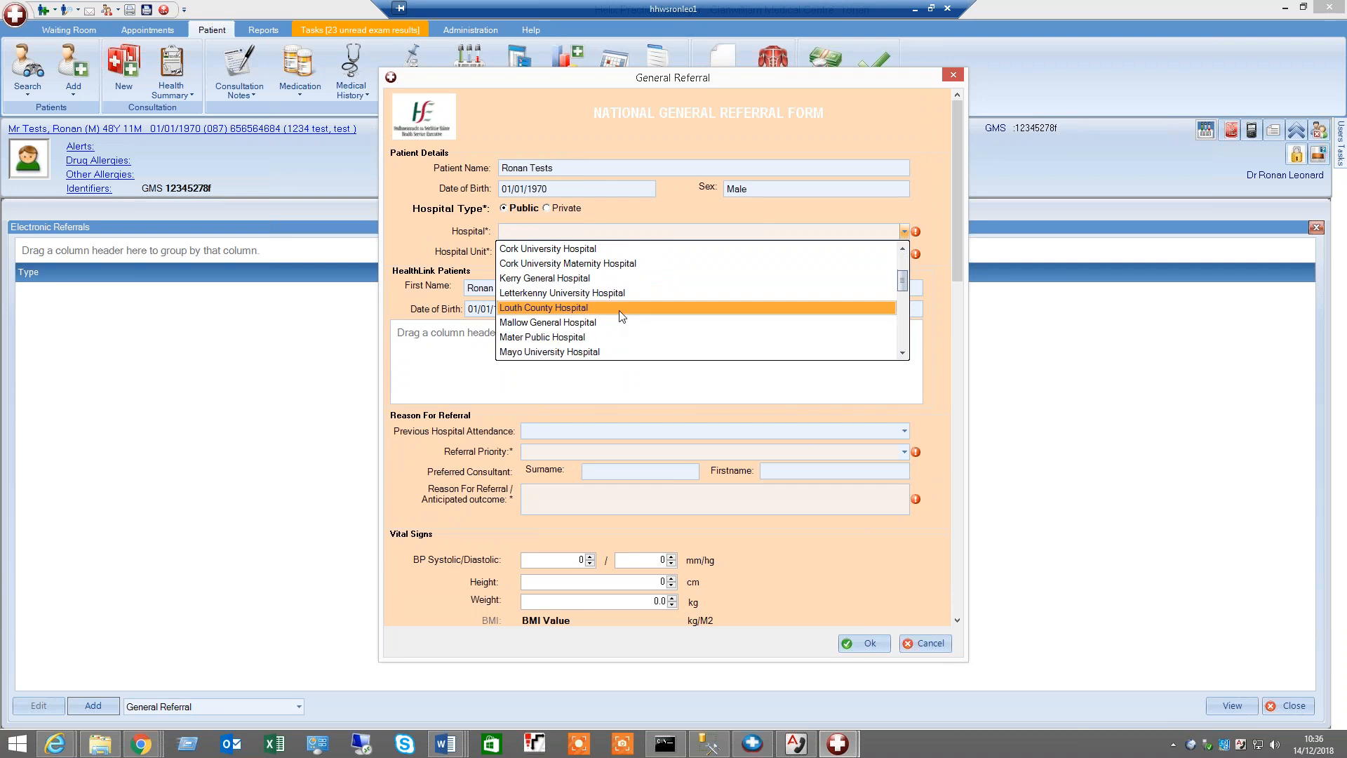
{"action": "scroll", "coordinate": [701, 319], "scroll_direction": "down", "scroll_amount": 1}
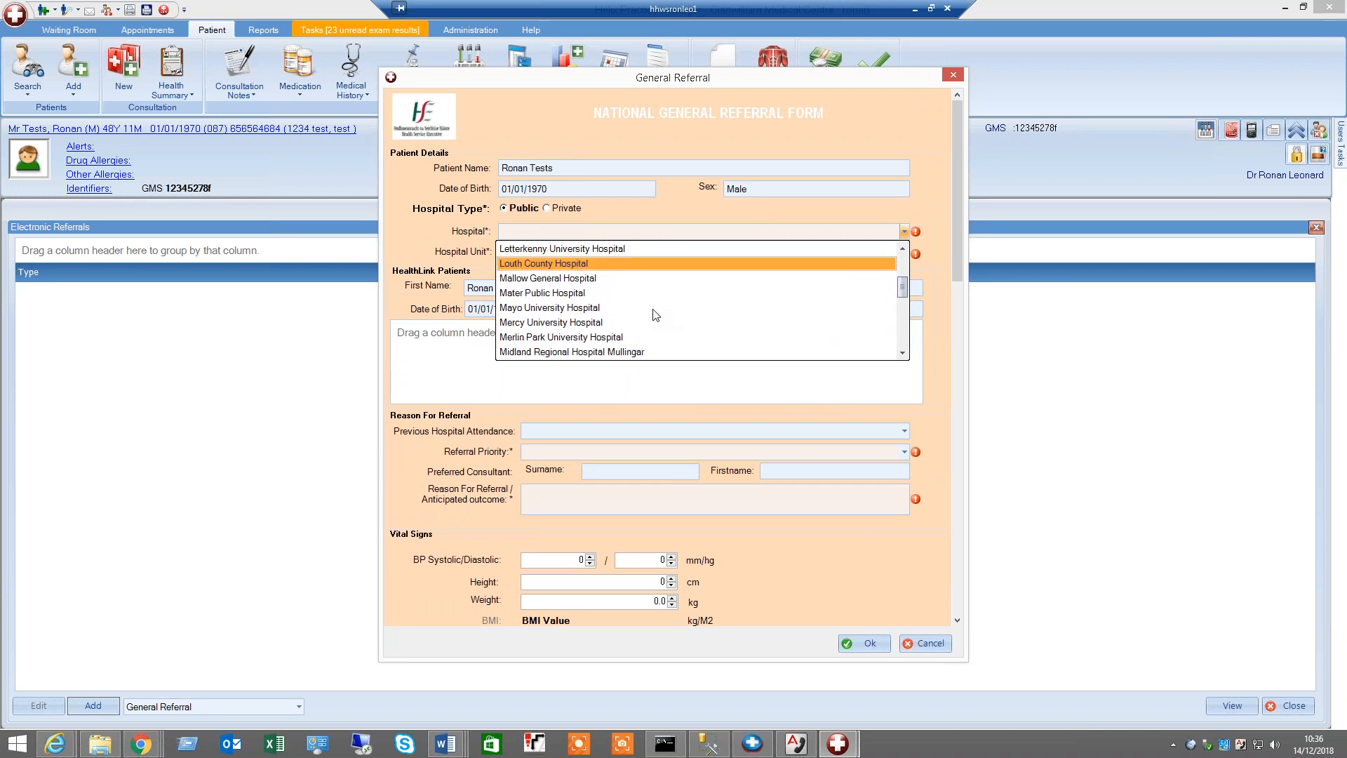
{"action": "left_click", "coordinate": [536, 293]}
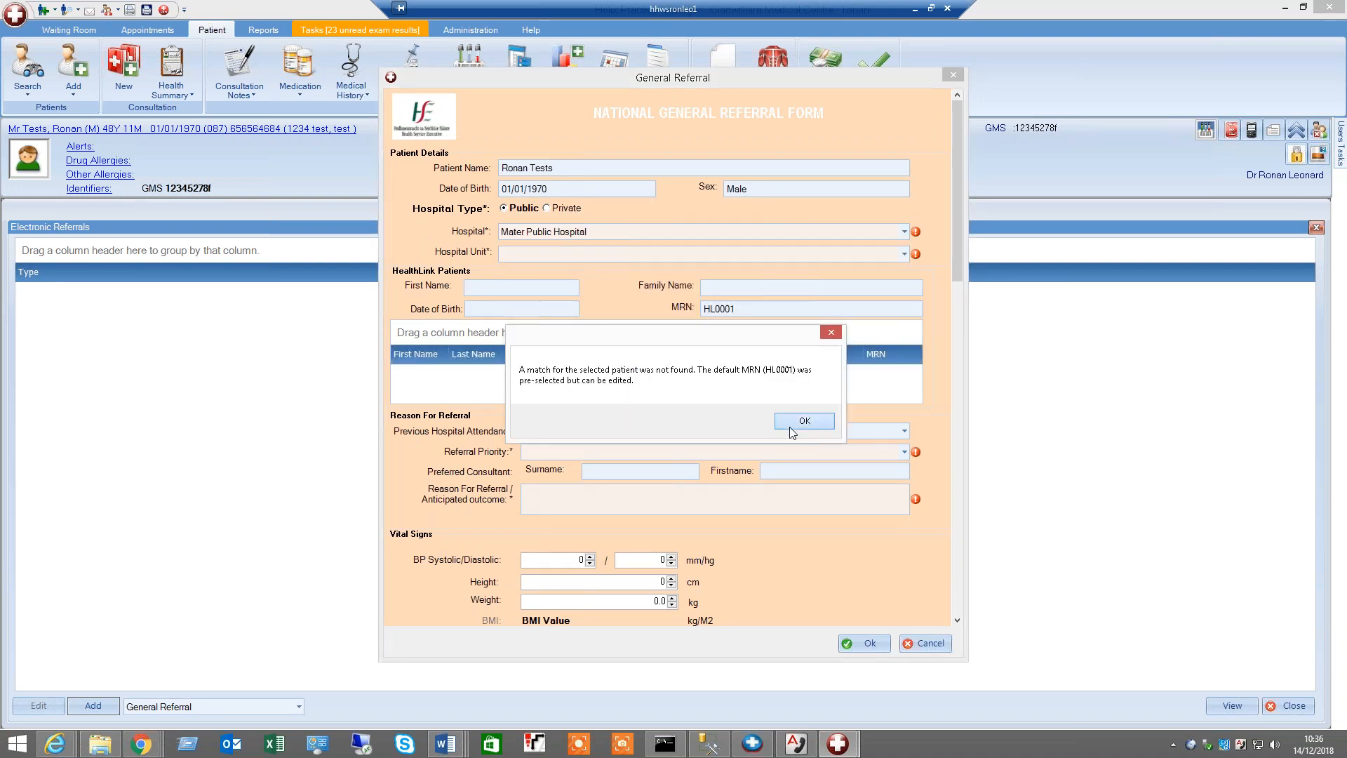
{"action": "left_click", "coordinate": [804, 421]}
{"action": "left_click", "coordinate": [527, 254]}
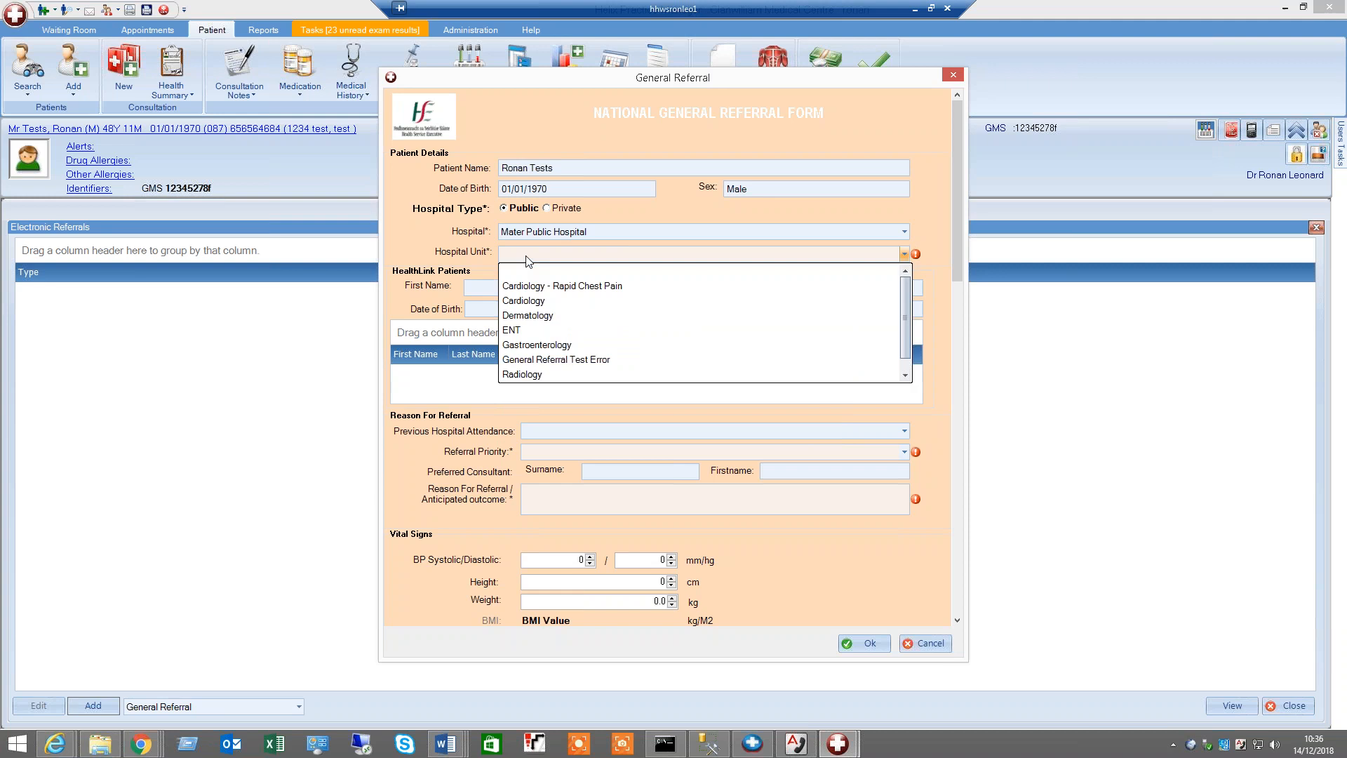
{"action": "left_click", "coordinate": [526, 300]}
Open the file attachment picker, select a Standard Patient Letter, and cancel the picker
{"action": "left_click_drag", "start_coordinate": [964, 258], "coordinate": [938, 486]}
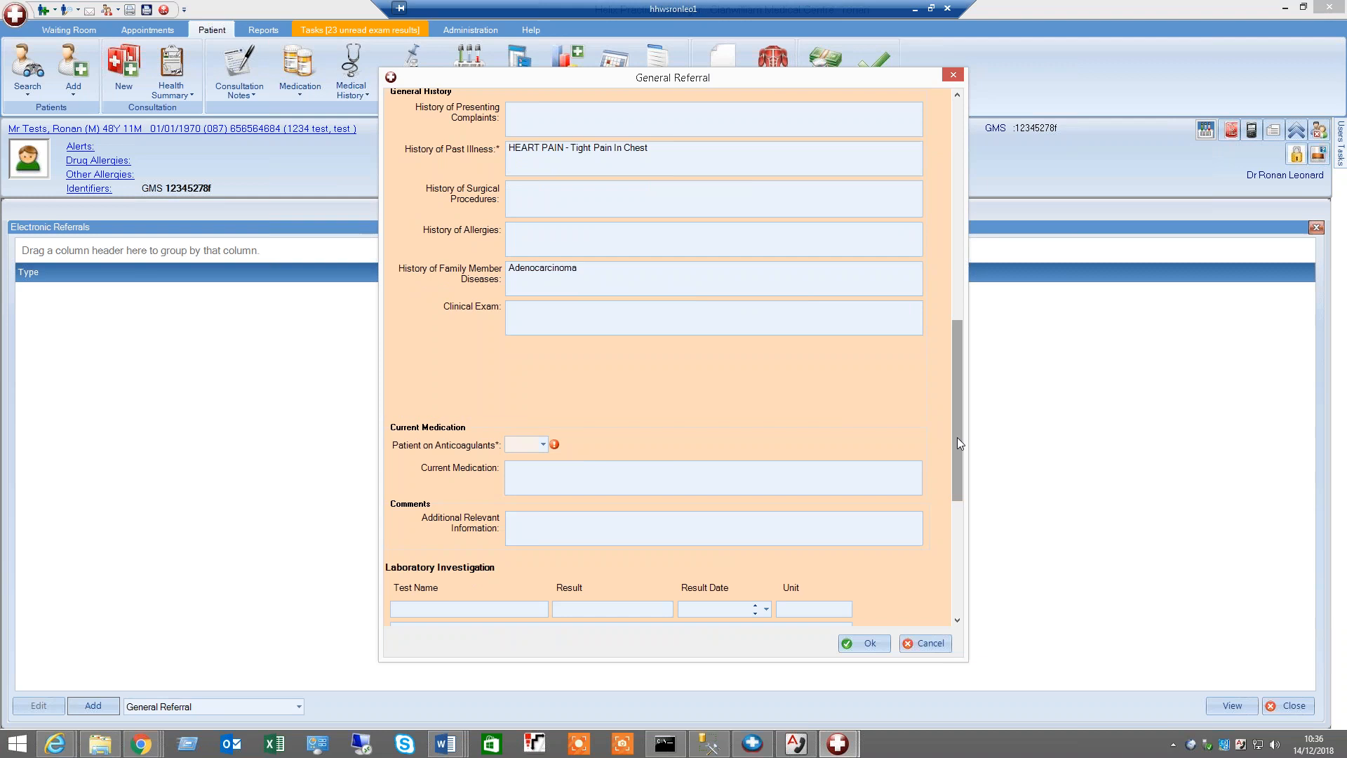
{"action": "scroll", "coordinate": [949, 515], "scroll_direction": "down", "scroll_amount": 5}
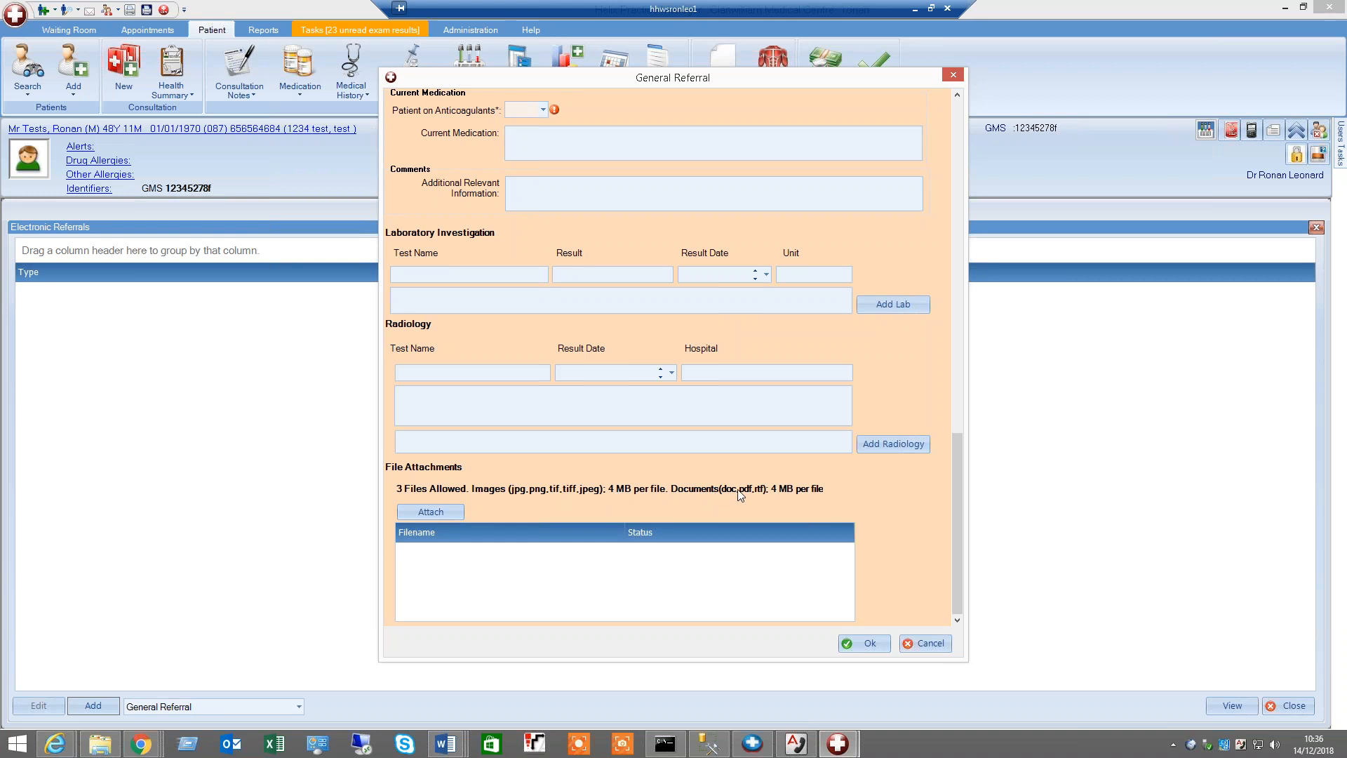
{"action": "left_click", "coordinate": [437, 509]}
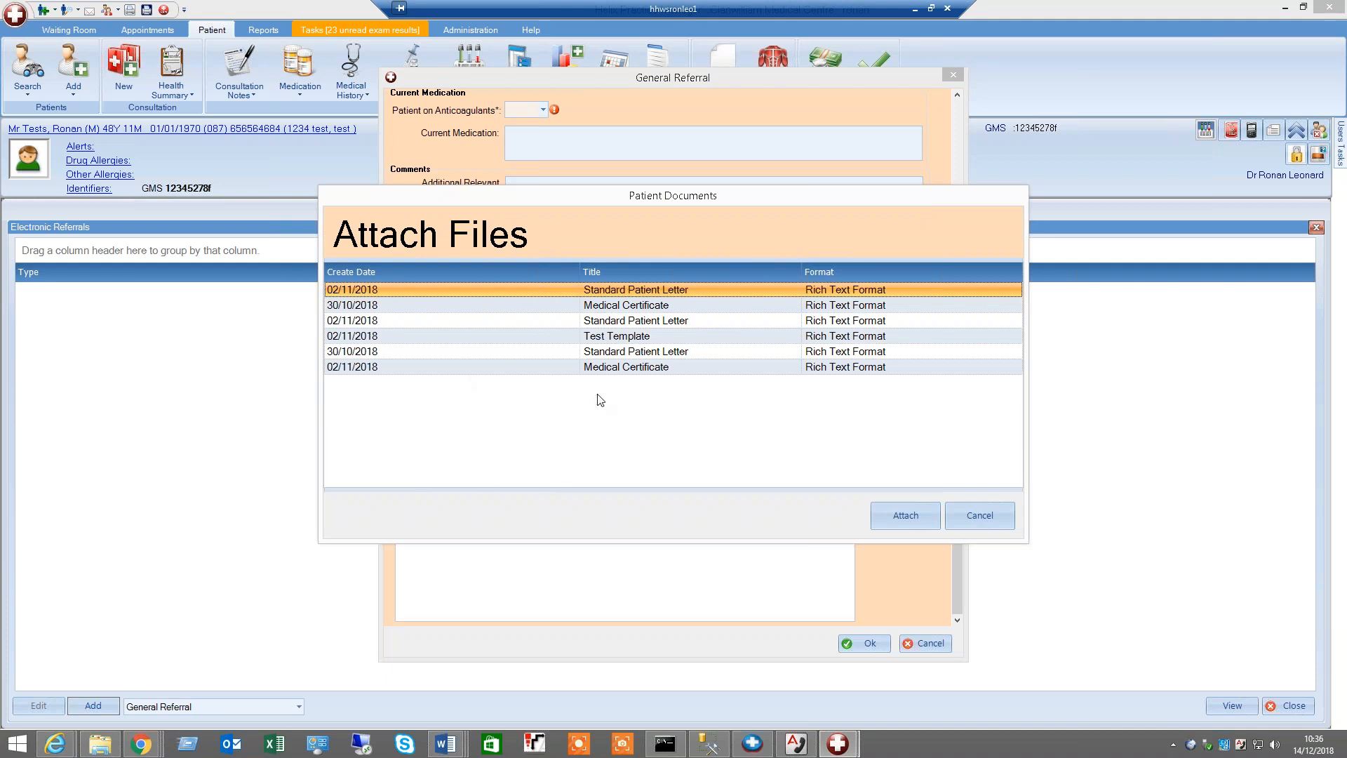
{"action": "left_click", "coordinate": [491, 307]}
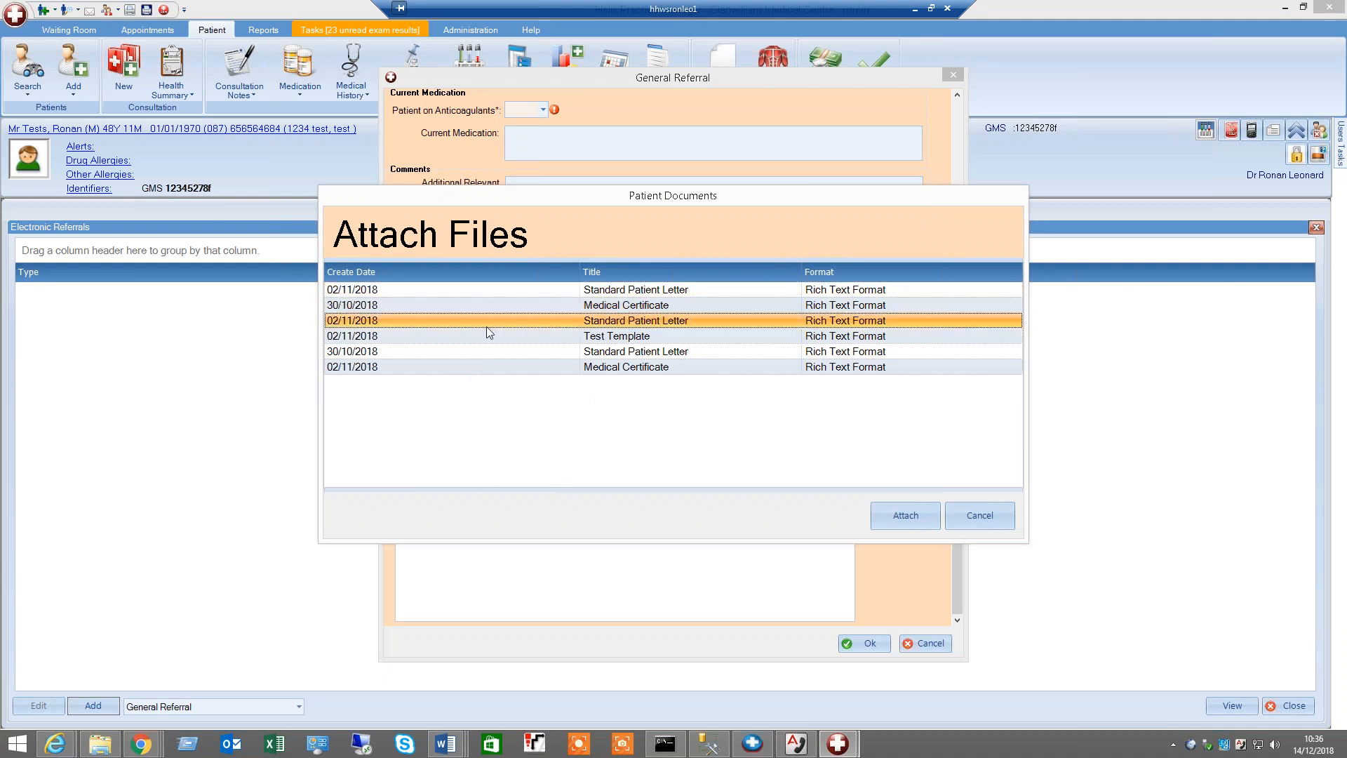
{"action": "left_click", "coordinate": [447, 291]}
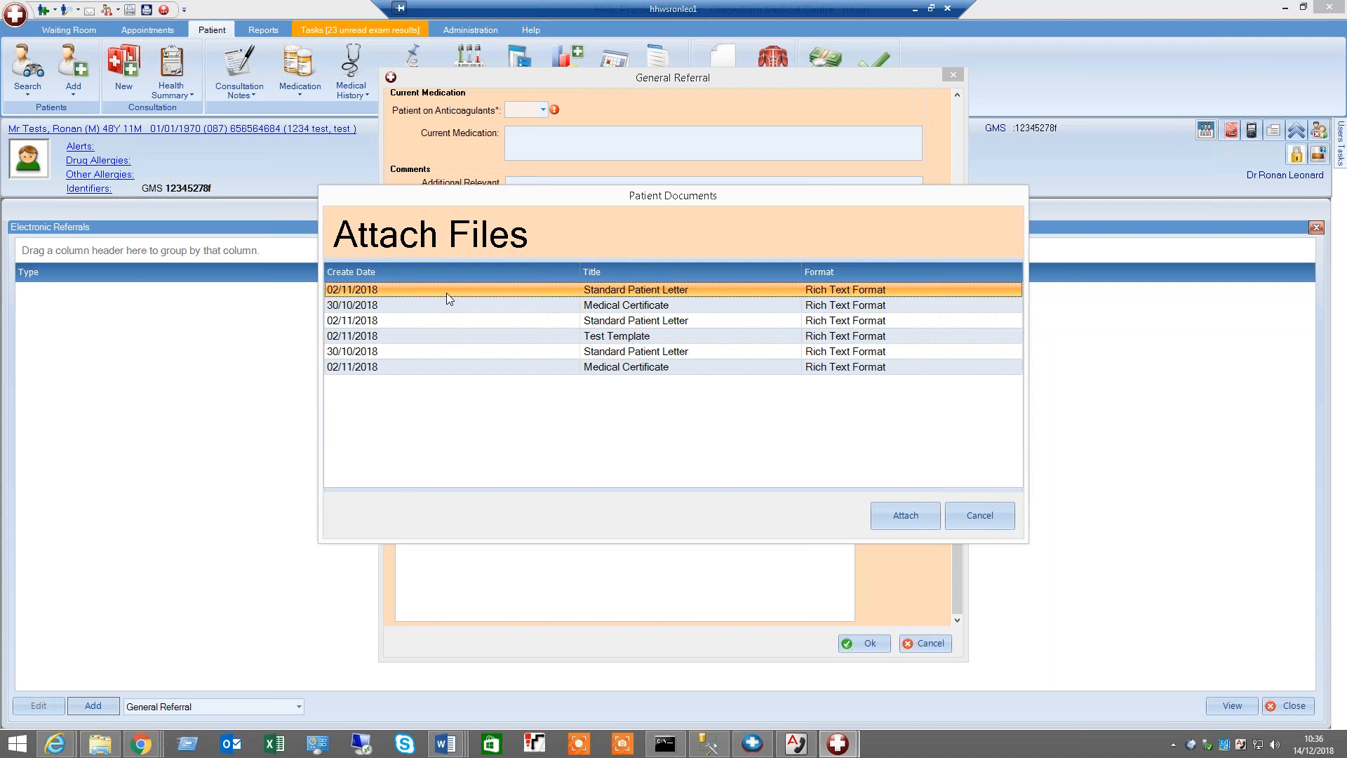
{"action": "left_click", "coordinate": [1004, 518]}
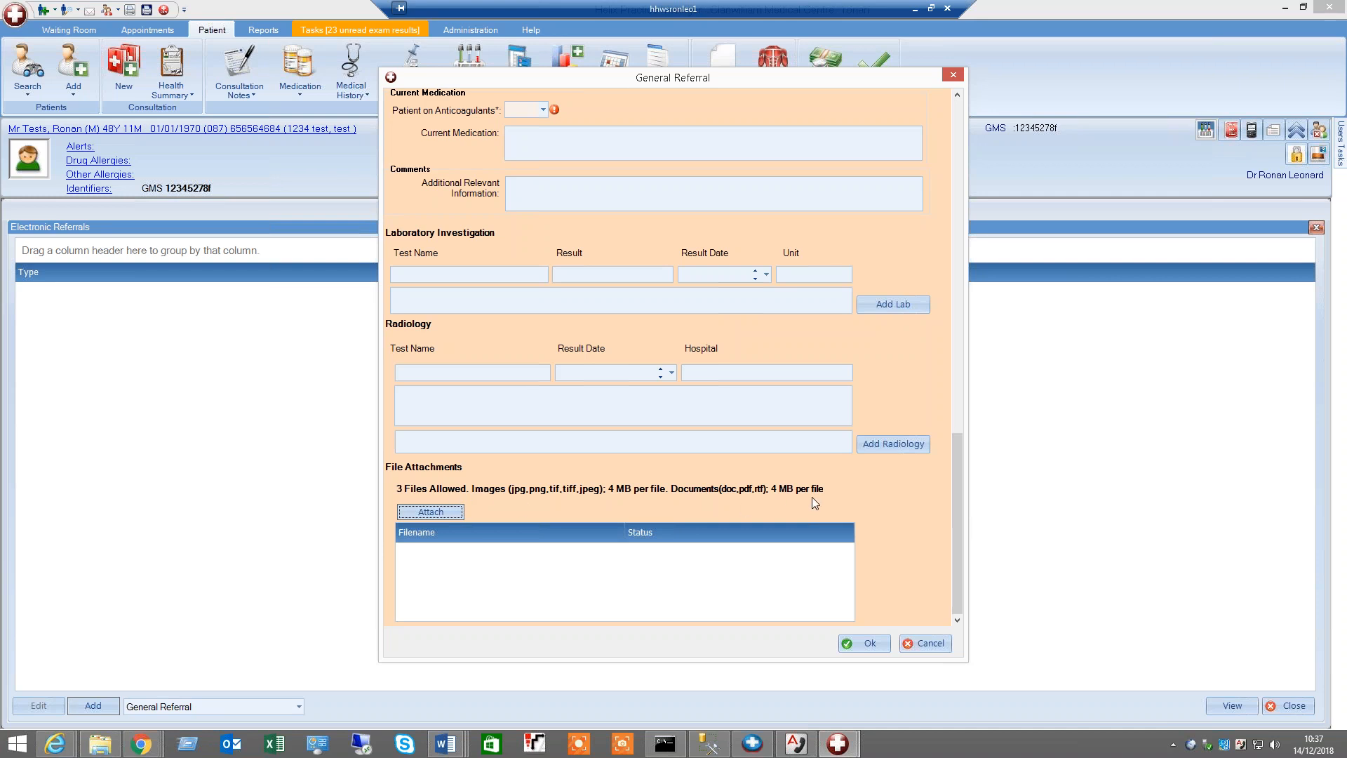
Review the hospital selection and close the General Referral form without saving
{"action": "left_click_drag", "start_coordinate": [956, 461], "coordinate": [877, 573]}
{"action": "mouse_move", "coordinate": [962, 525]}
{"action": "left_mouse_down"}
{"action": "mouse_move", "coordinate": [949, 386]}
{"action": "mouse_move", "coordinate": [962, 162]}
{"action": "left_mouse_up"}
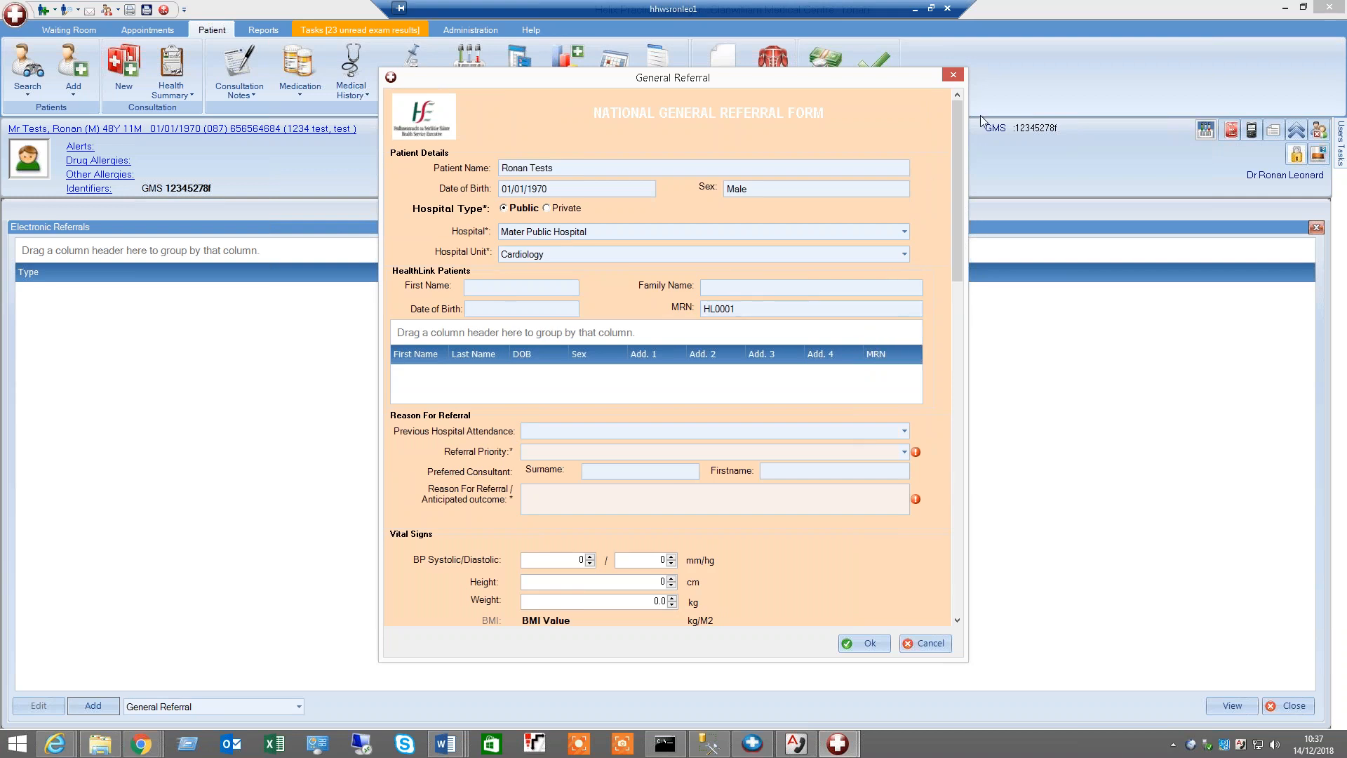
{"action": "left_click", "coordinate": [700, 231]}
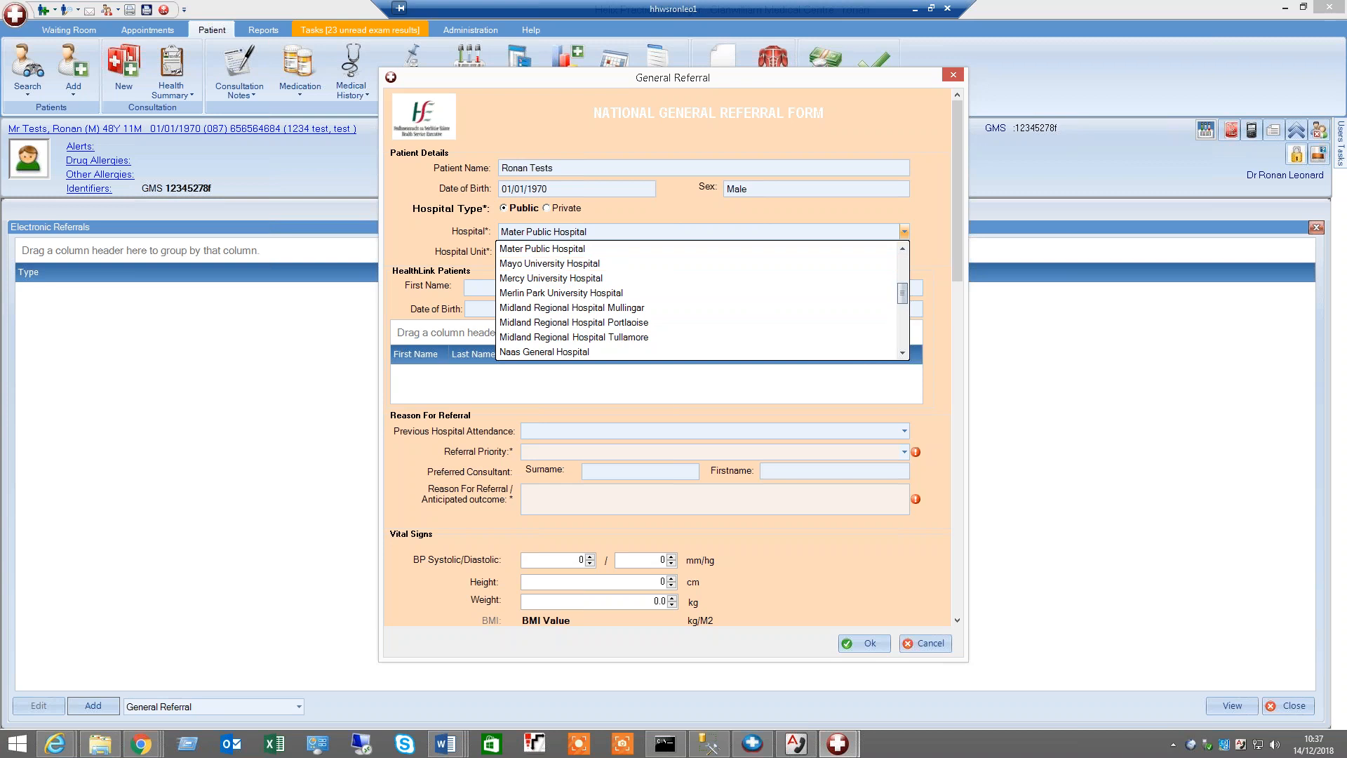
{"action": "left_click", "coordinate": [936, 200]}
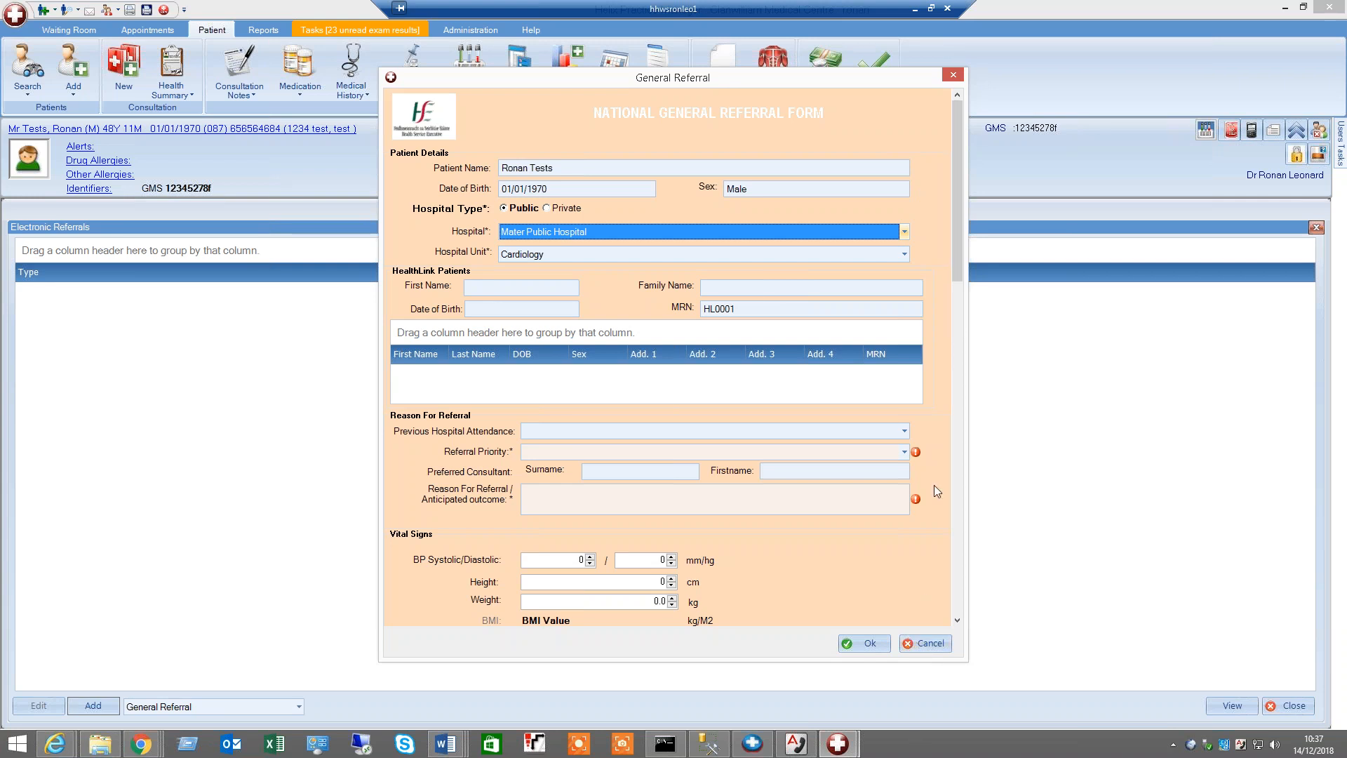
{"action": "left_click", "coordinate": [953, 74]}
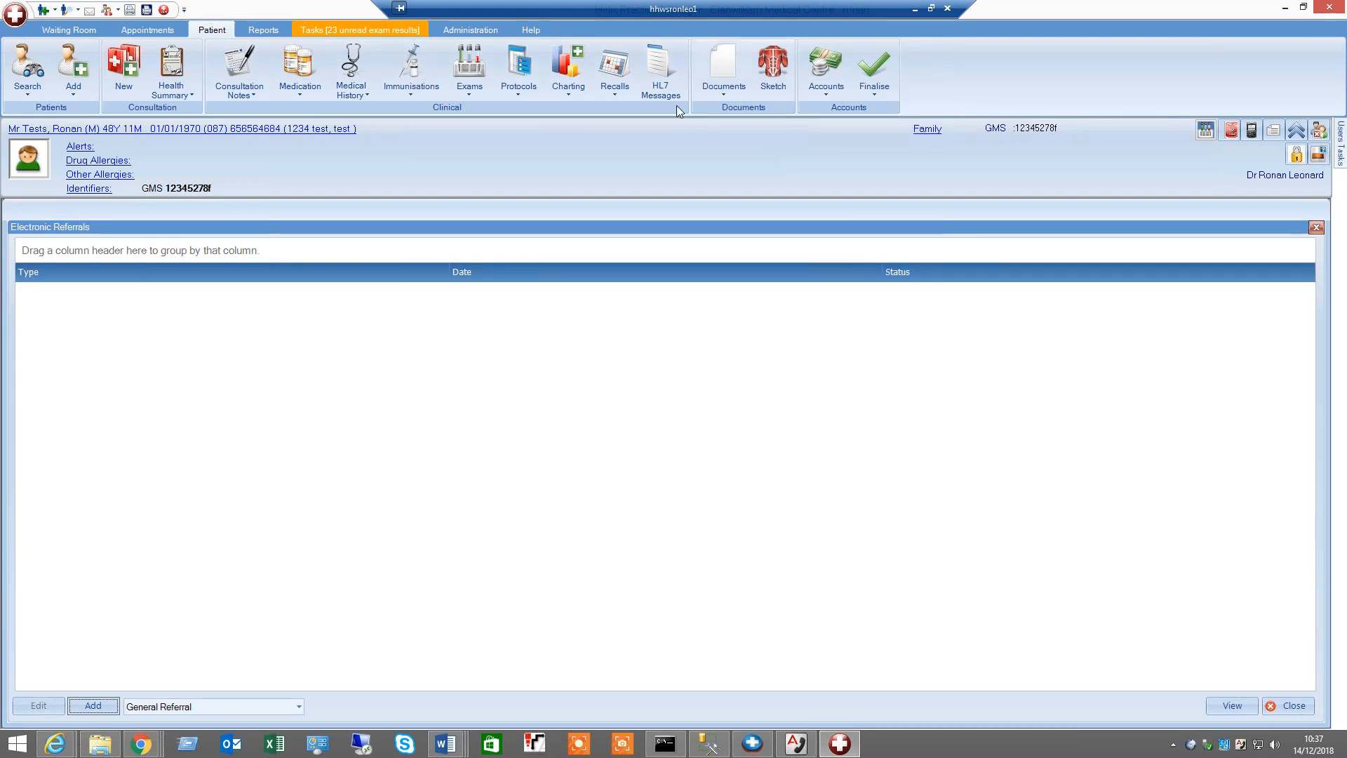
Open the Affidea Referral web booking form, inspect the GMS number, and close the form
{"action": "left_click", "coordinate": [738, 91]}
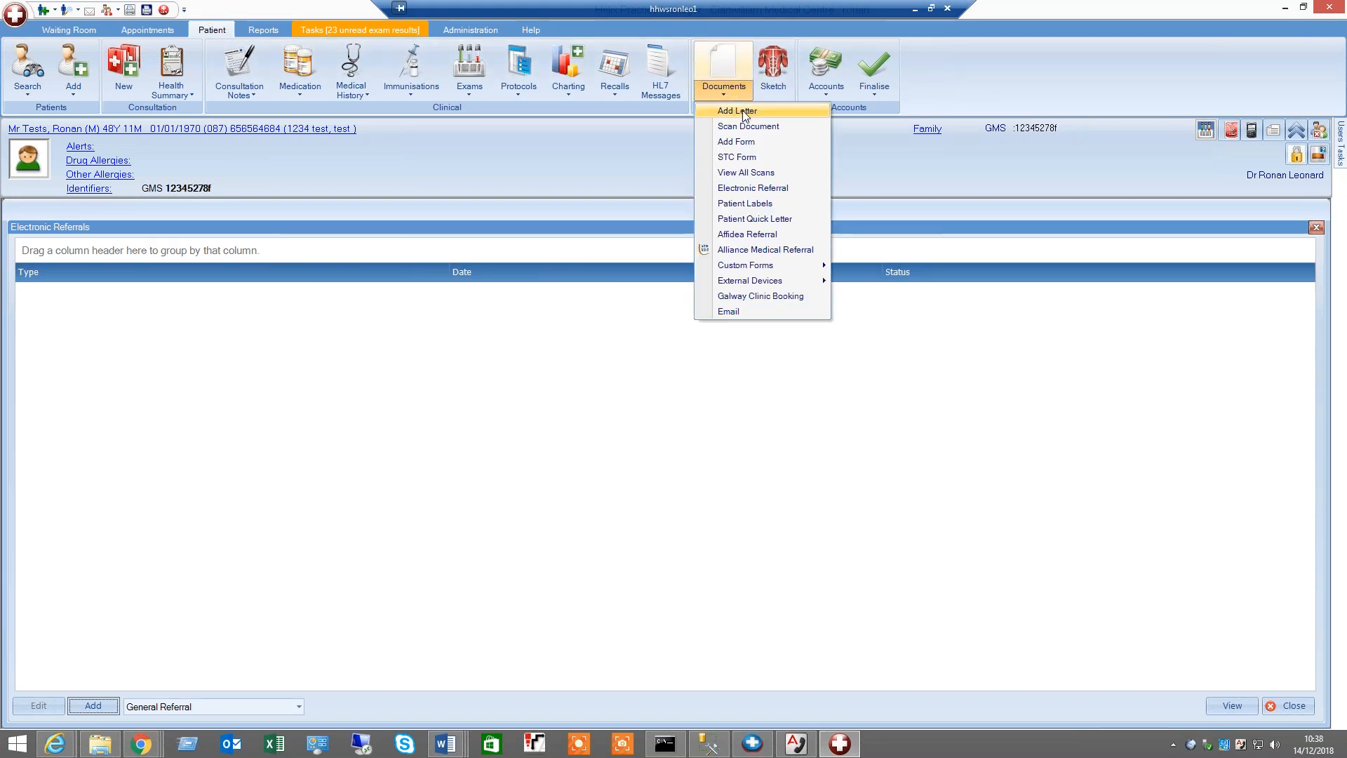
{"action": "left_click", "coordinate": [749, 236]}
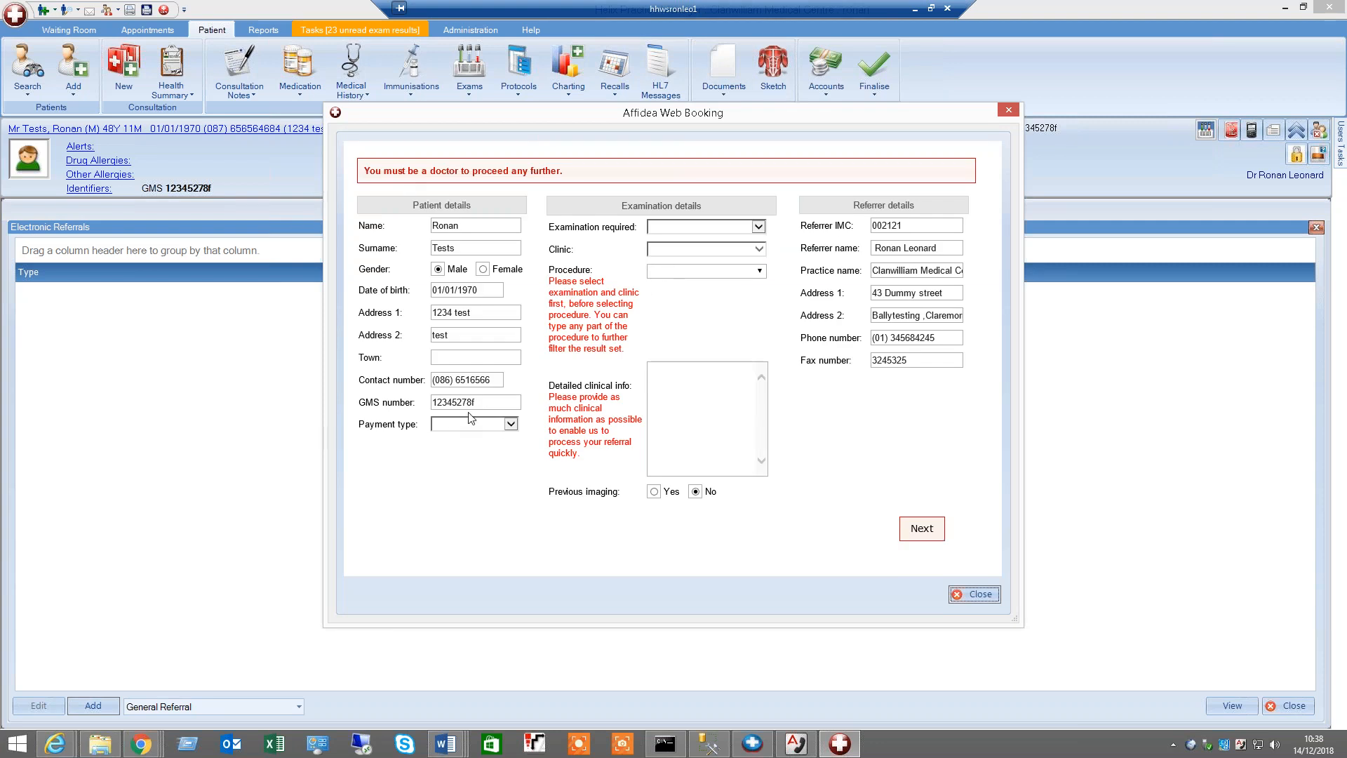
{"action": "left_click", "coordinate": [472, 401]}
{"action": "left_click_drag", "start_coordinate": [472, 401], "coordinate": [425, 402]}
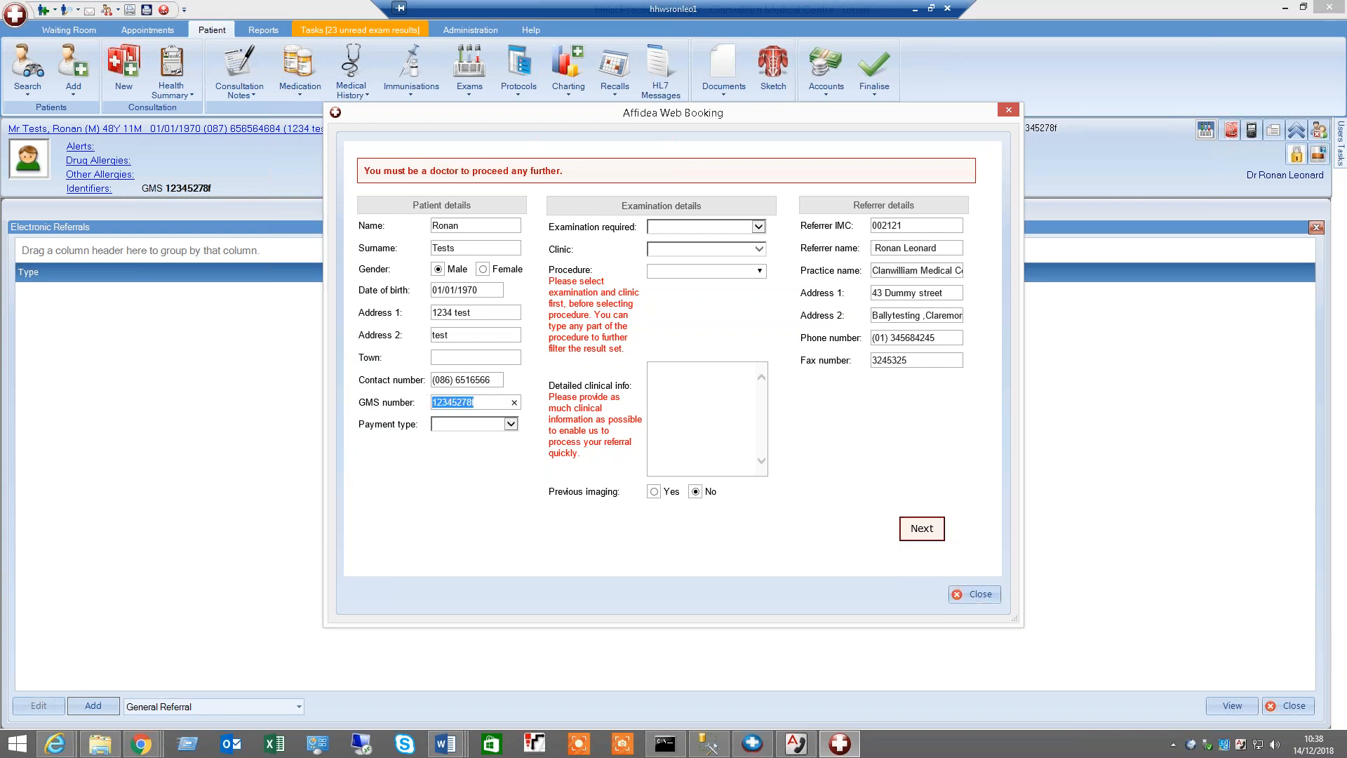
{"action": "left_click_drag", "start_coordinate": [602, 114], "coordinate": [586, 153]}
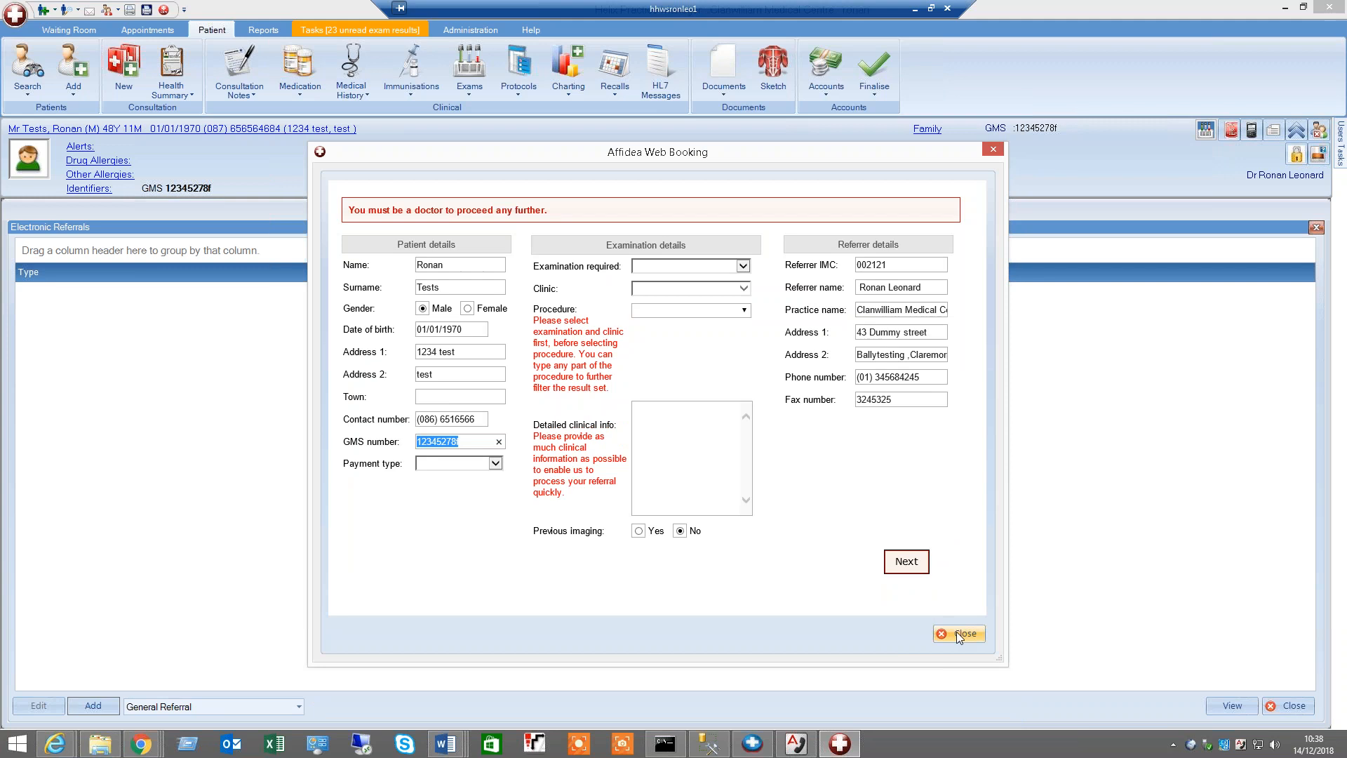
{"action": "left_click", "coordinate": [958, 633]}
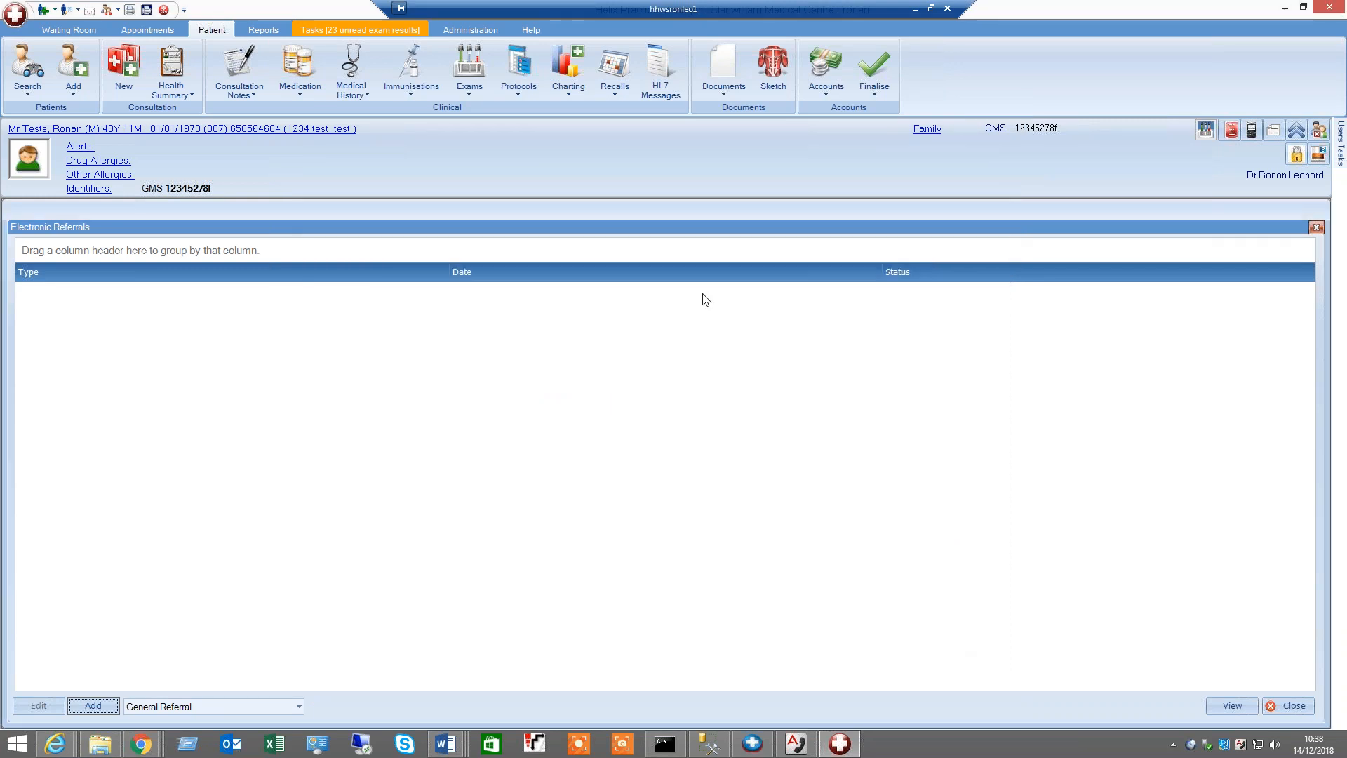
Open a new electronic referral form and cancel it
{"action": "left_click", "coordinate": [722, 77]}
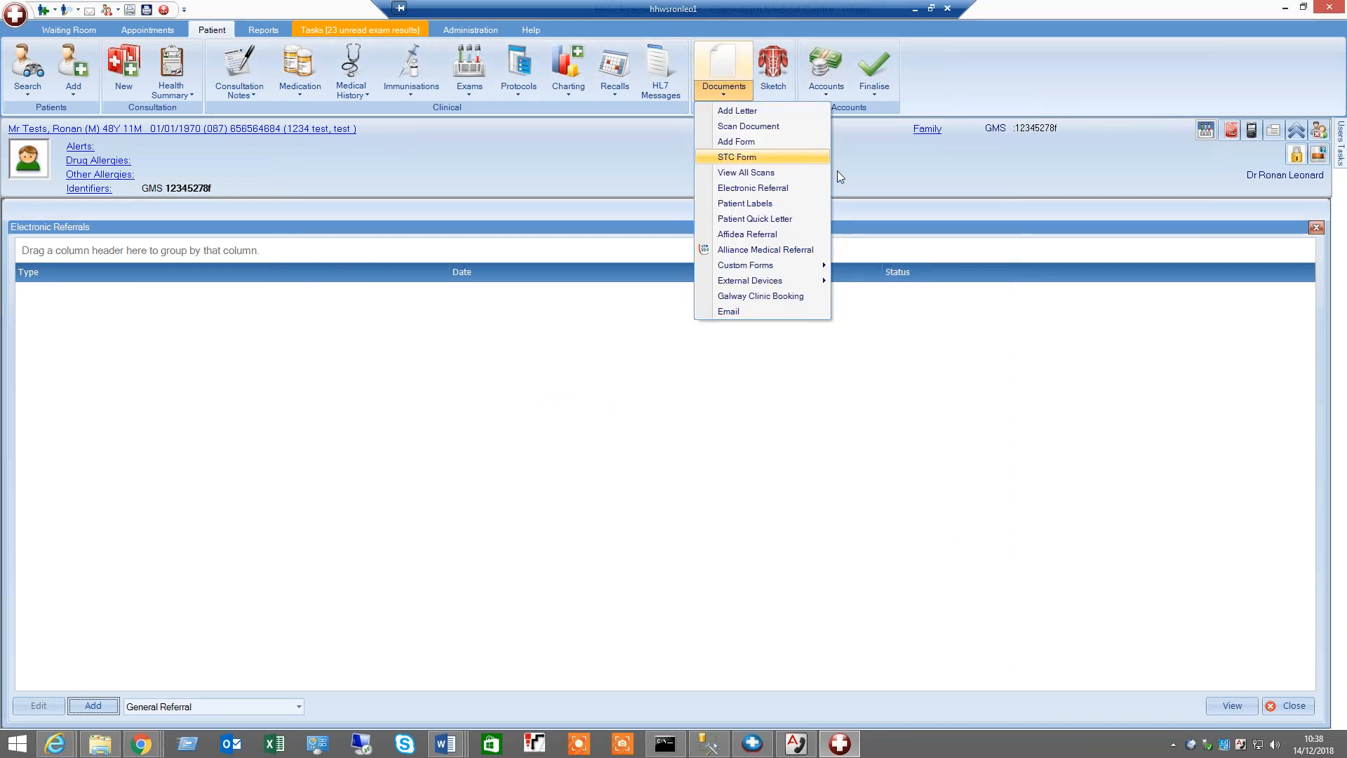
{"action": "left_click", "coordinate": [755, 191]}
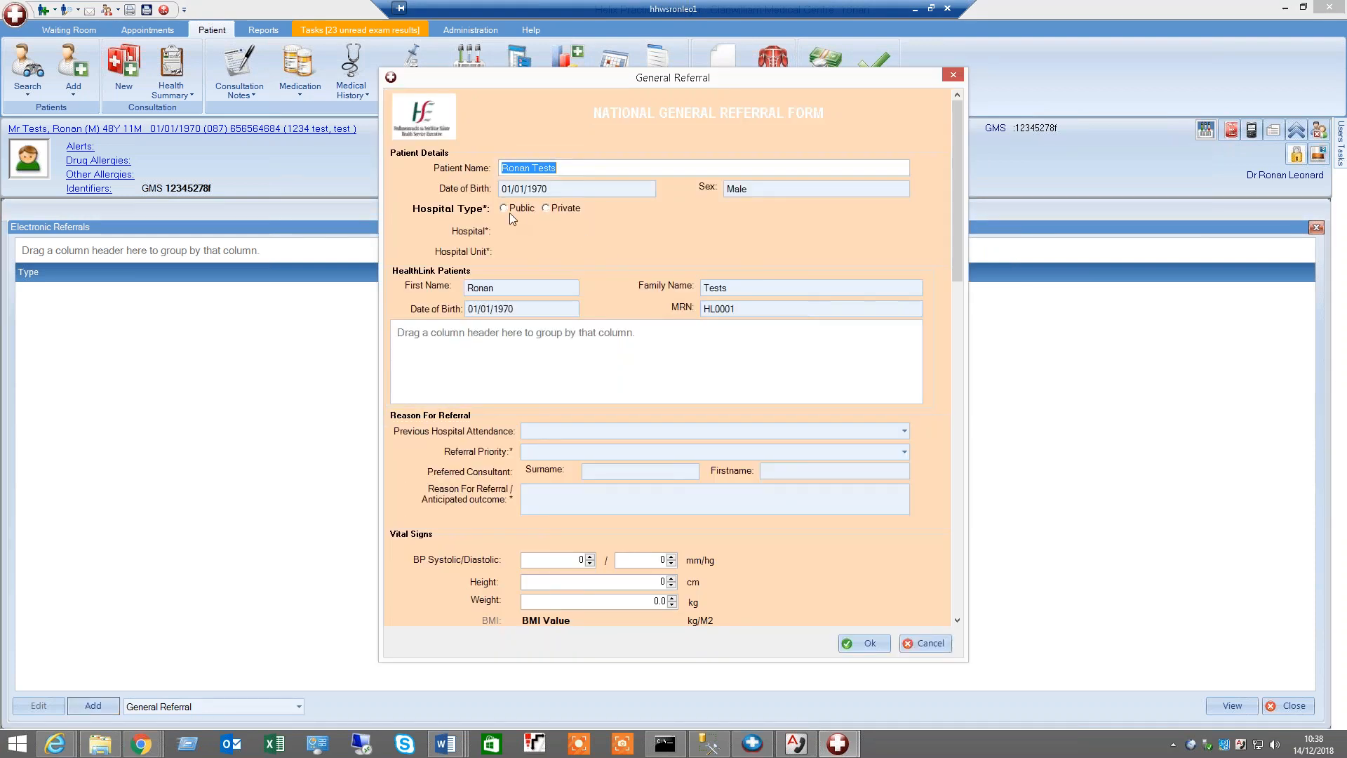
{"action": "left_click", "coordinate": [927, 643]}
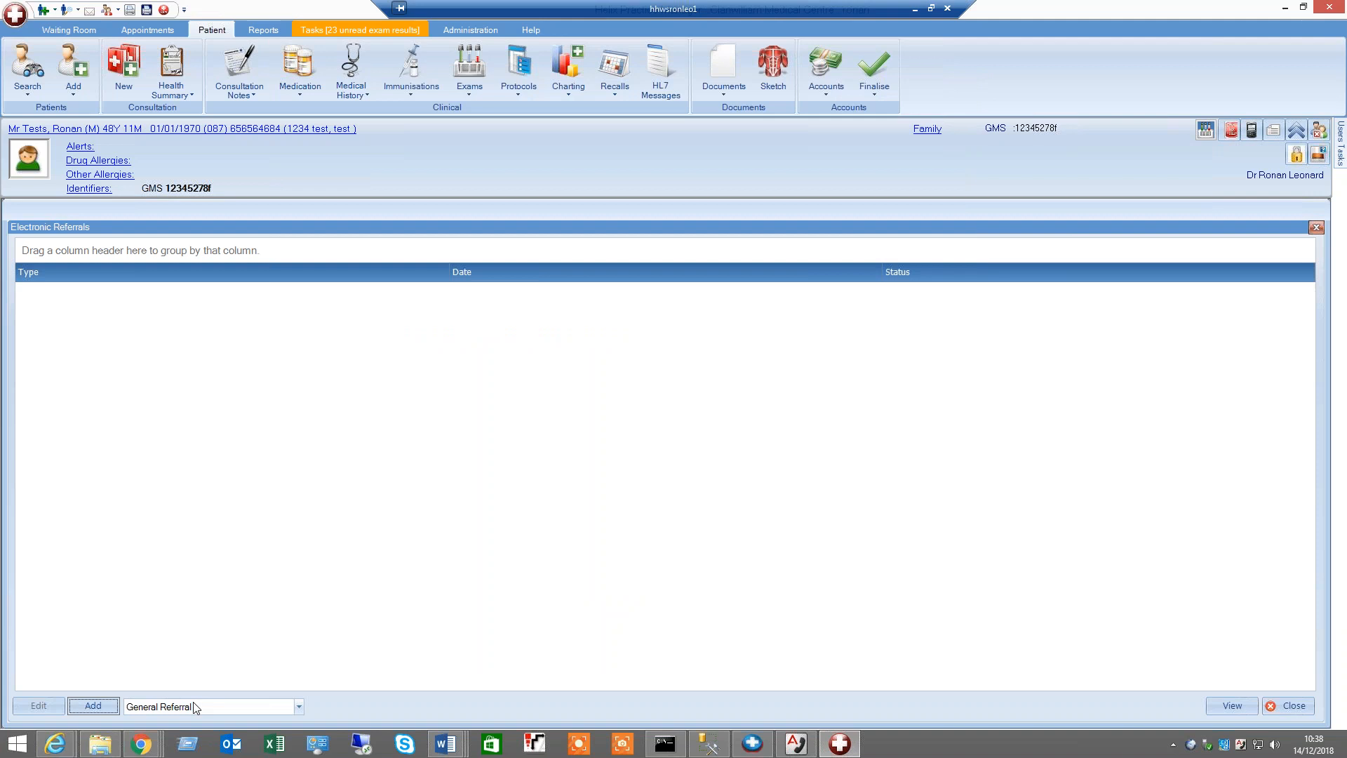
Open a blank General Referral form to show its fields, then cancel it
{"action": "left_click", "coordinate": [195, 707]}
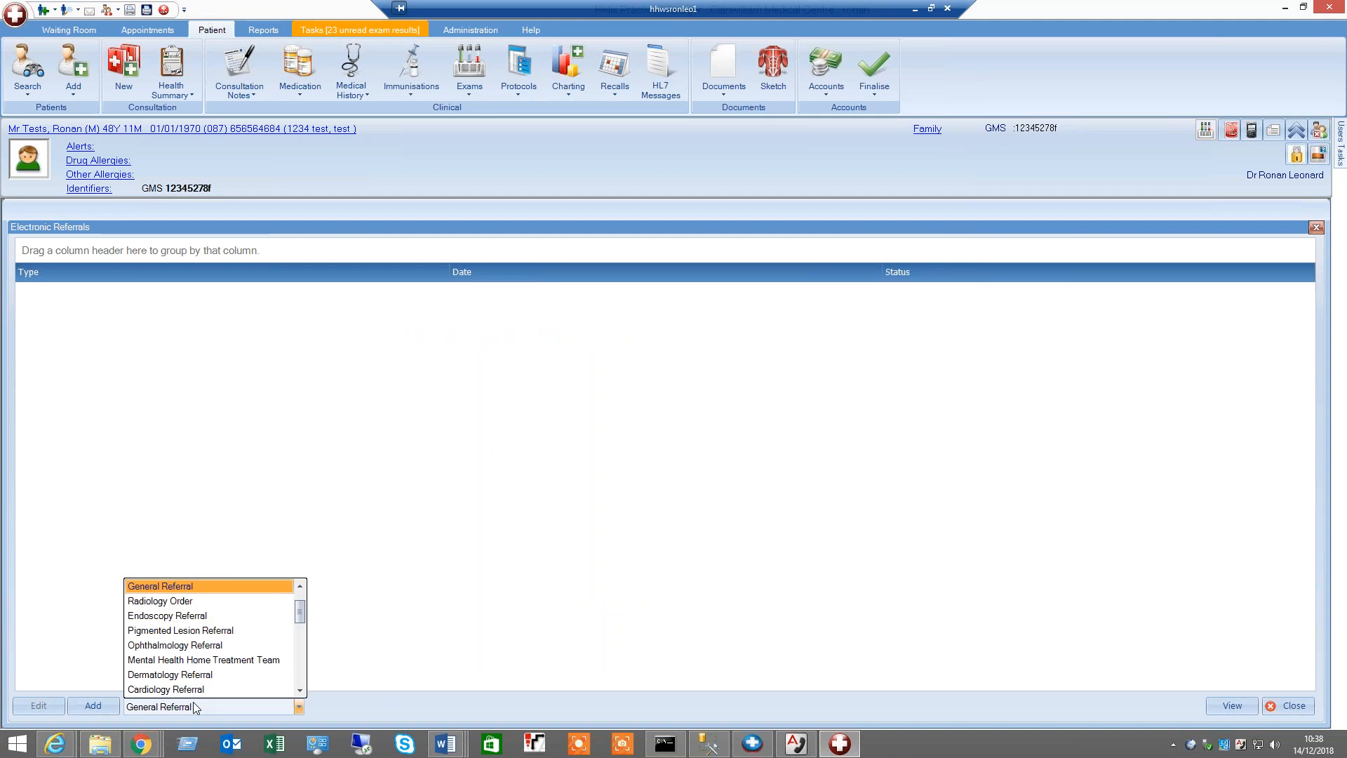
{"action": "left_click", "coordinate": [110, 709]}
{"action": "left_click", "coordinate": [109, 709]}
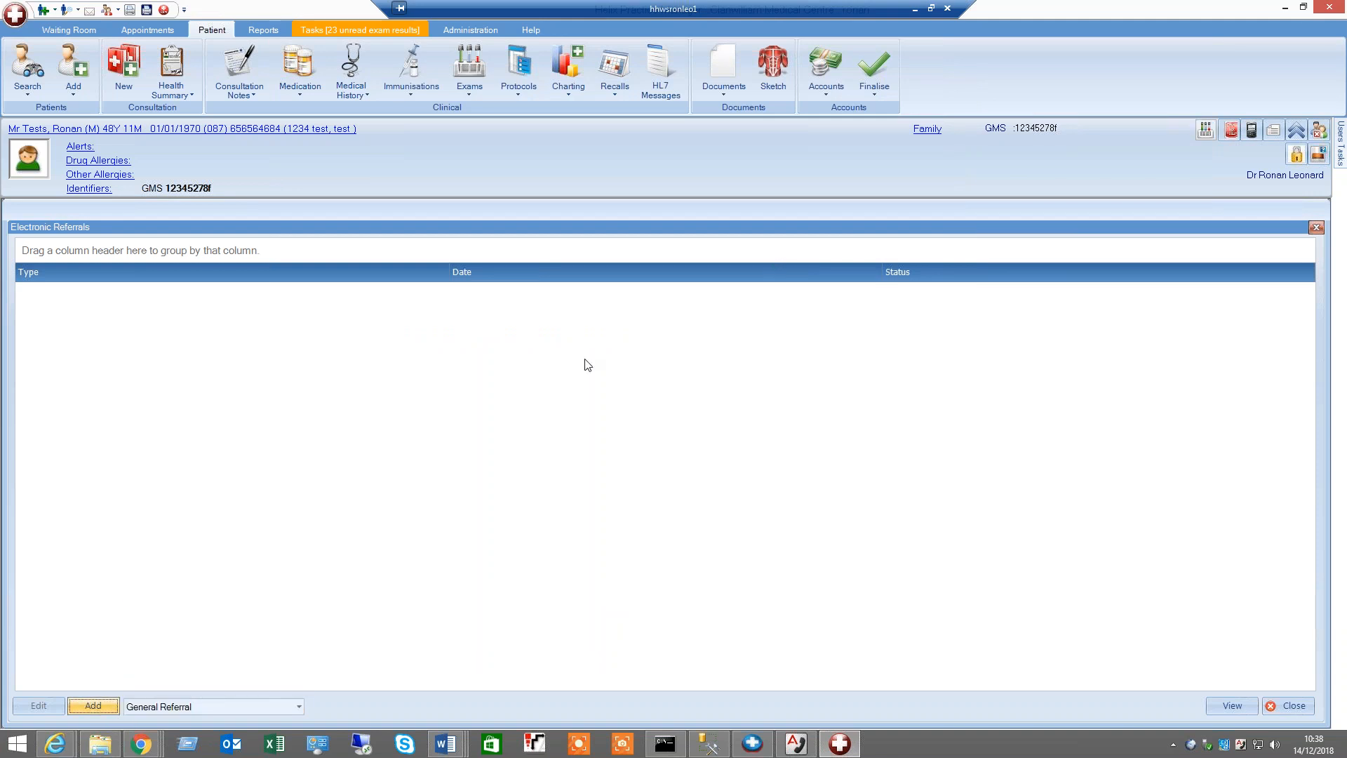
{"action": "left_click", "coordinate": [99, 710]}
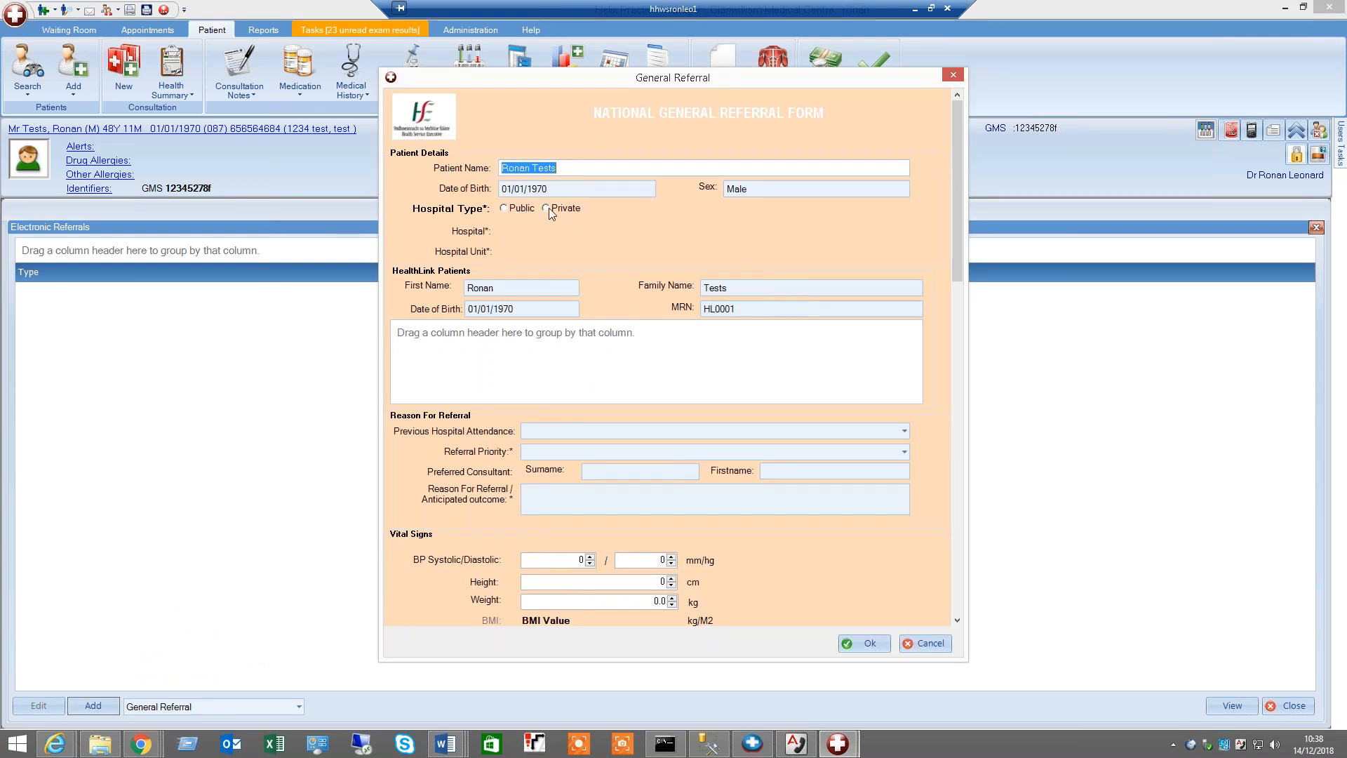
{"action": "left_click", "coordinate": [919, 641]}
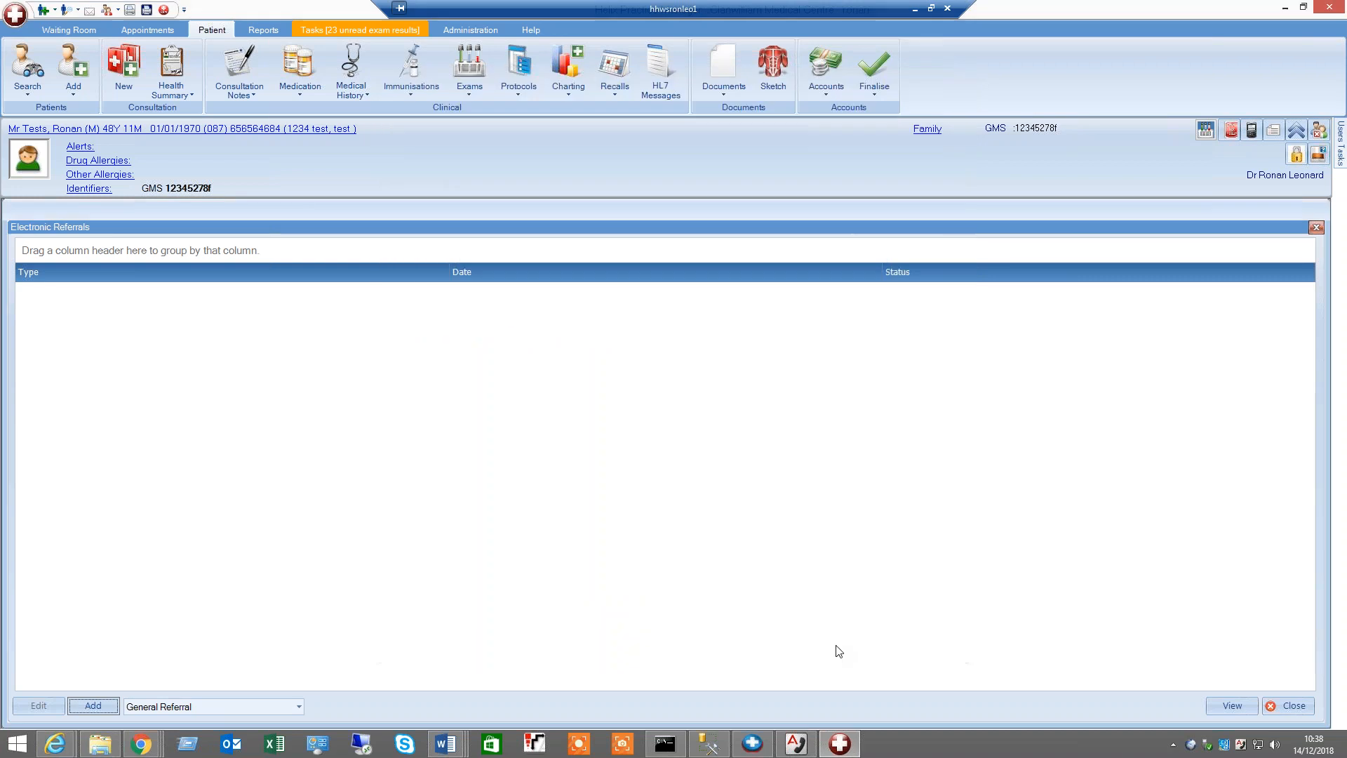
Choose Breast Referral as the referral type and open a new breast referral form
{"action": "left_click", "coordinate": [255, 704]}
{"action": "scroll", "coordinate": [189, 586], "scroll_direction": "up", "scroll_amount": 1}
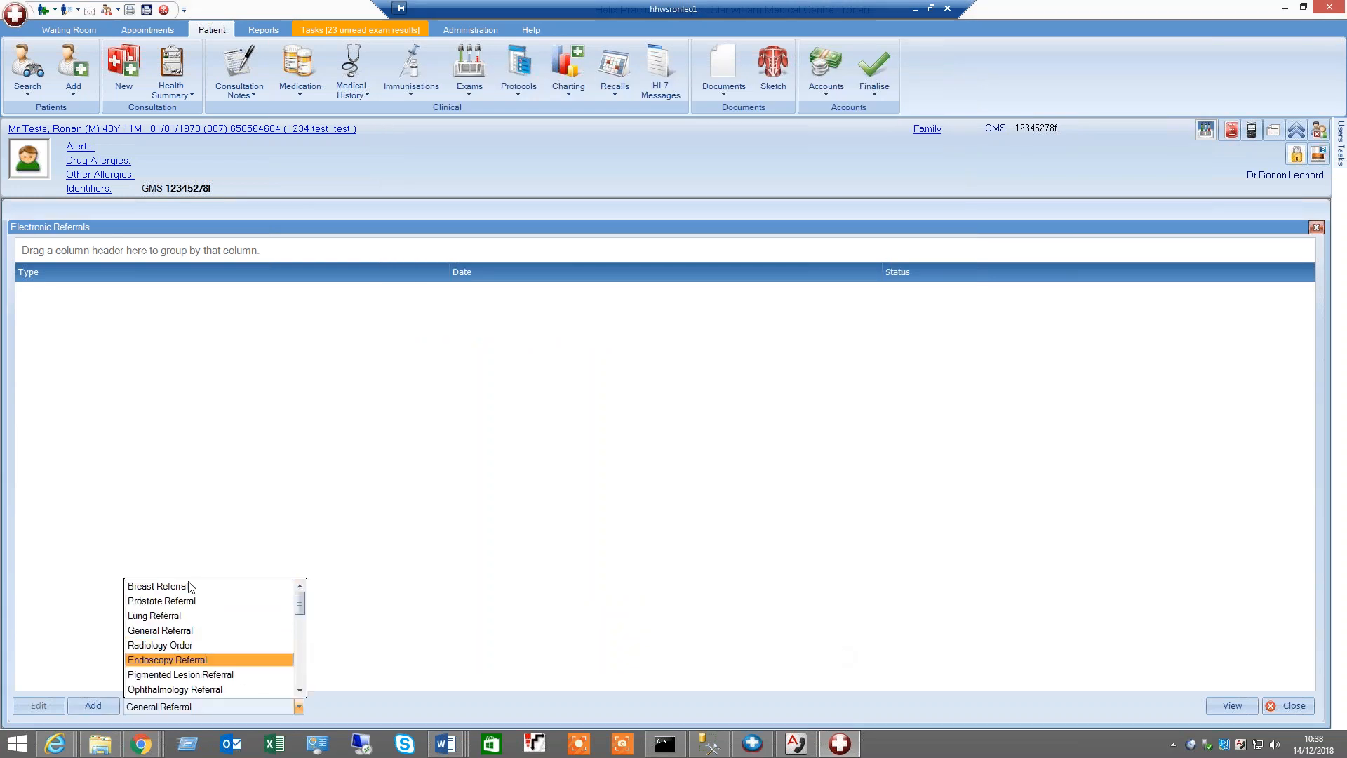
{"action": "left_click", "coordinate": [189, 586]}
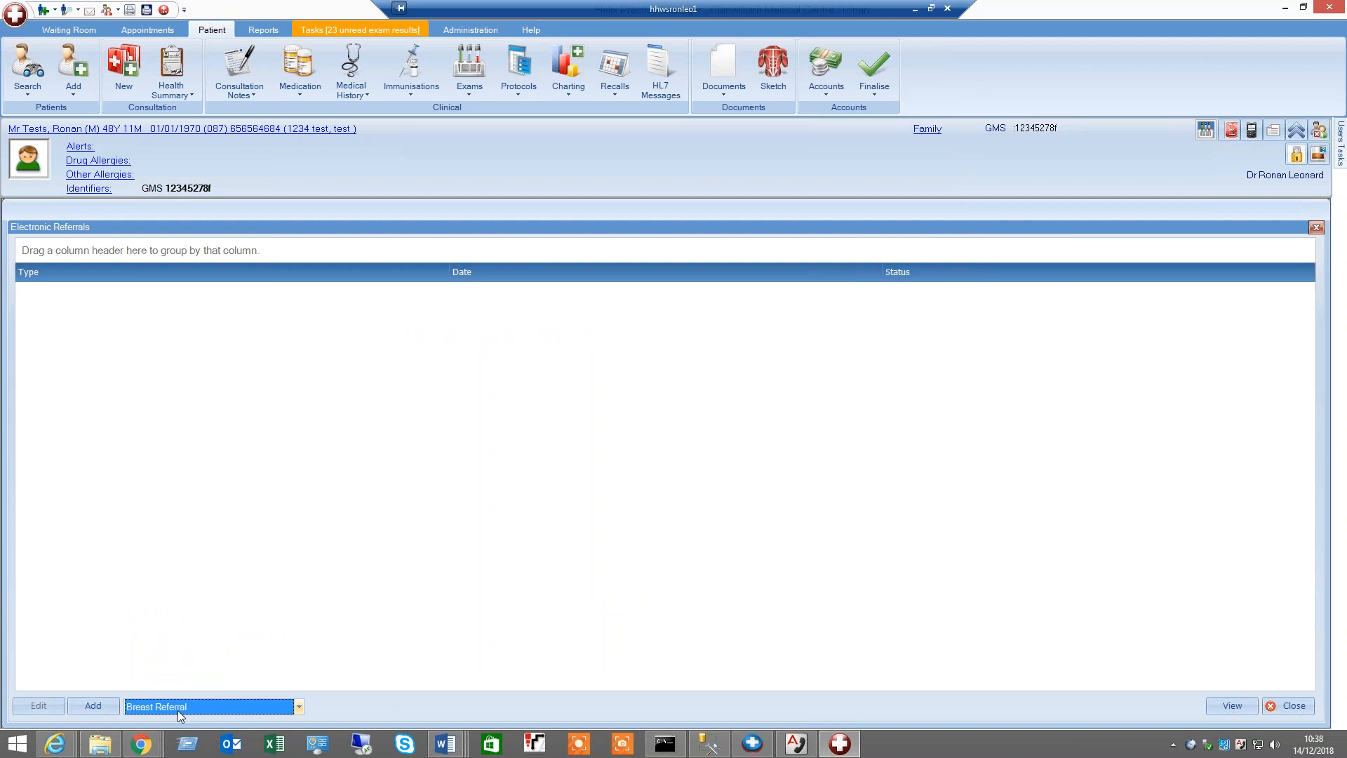
{"action": "left_click", "coordinate": [179, 710]}
{"action": "left_click", "coordinate": [167, 585]}
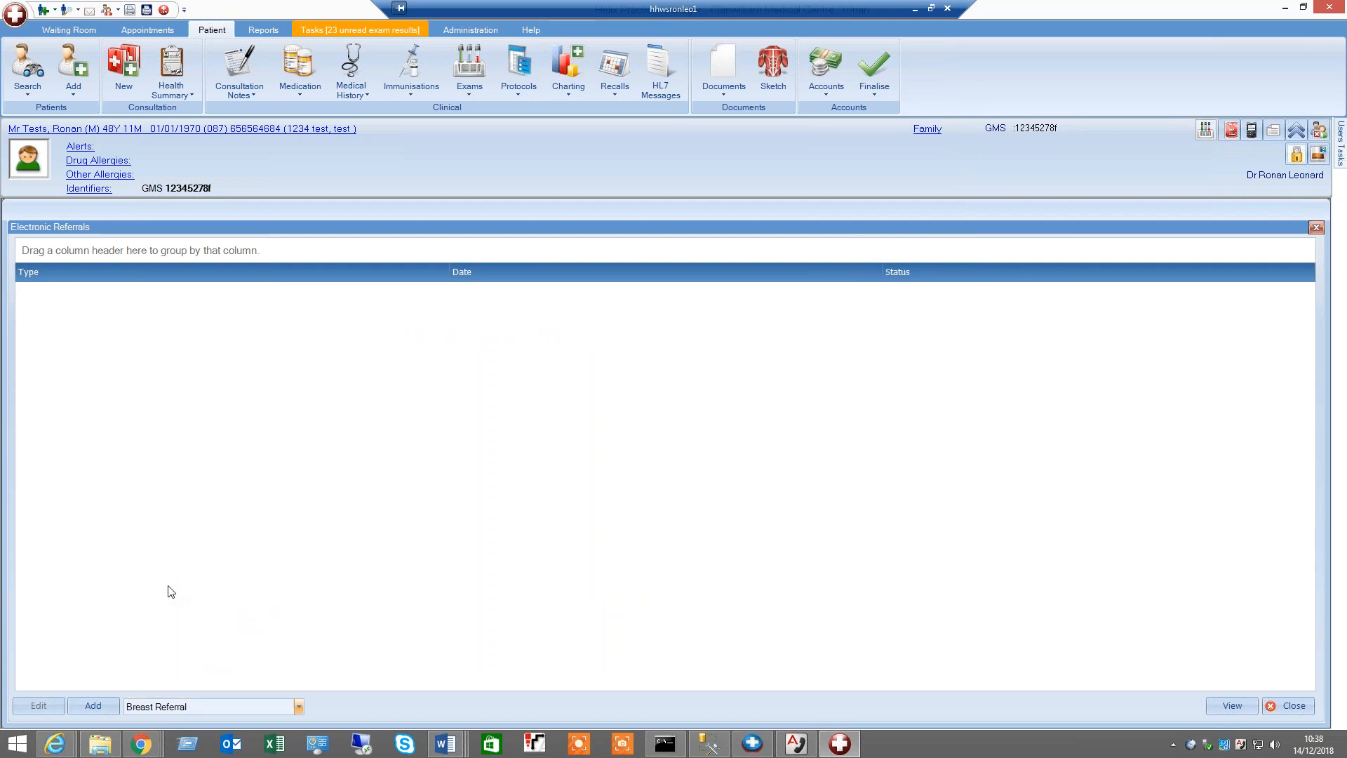
{"action": "left_click", "coordinate": [103, 705]}
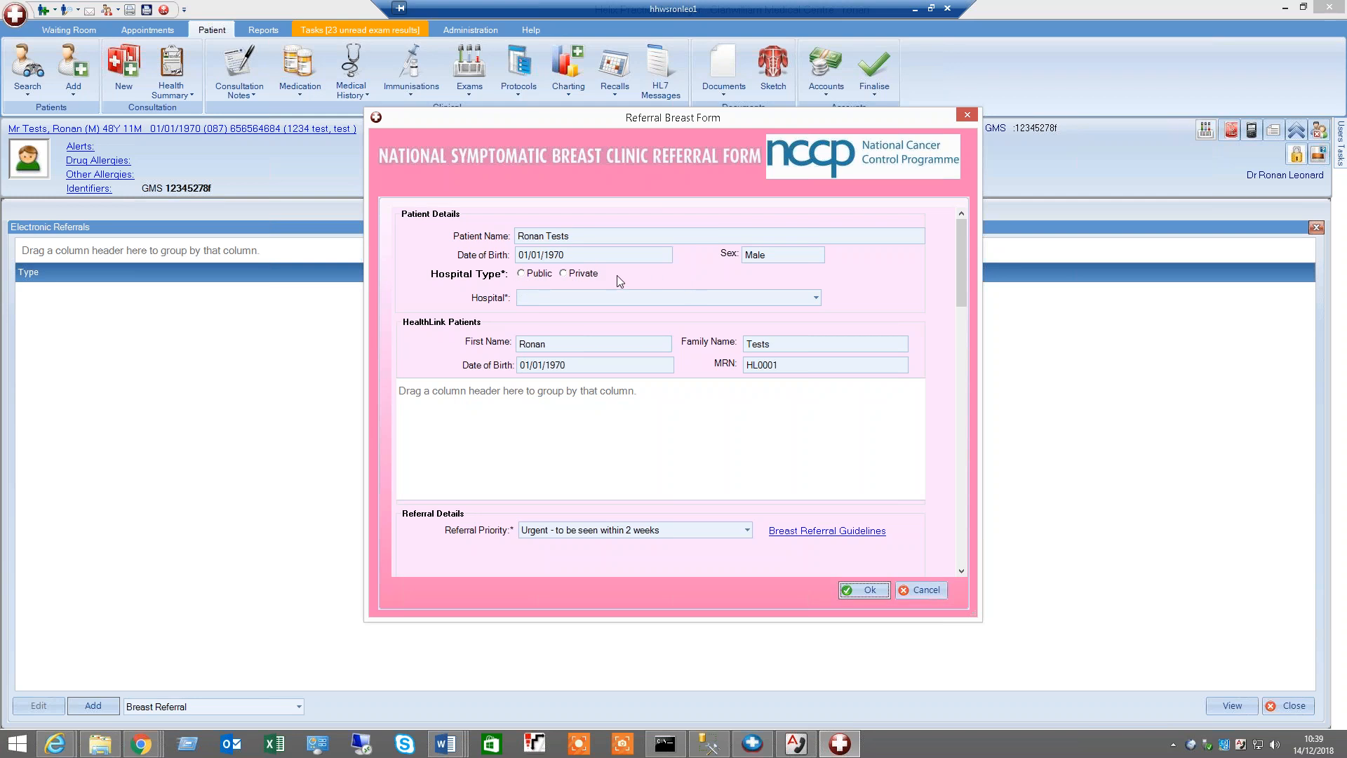
Switch the hospital type between Public and Private, inspect the hospitals list, and cancel the breast referral form
{"action": "left_click", "coordinate": [521, 273]}
{"action": "left_click", "coordinate": [574, 297]}
{"action": "left_click", "coordinate": [574, 277]}
{"action": "left_click", "coordinate": [574, 276]}
{"action": "left_click", "coordinate": [569, 299]}
{"action": "left_click", "coordinate": [570, 307]}
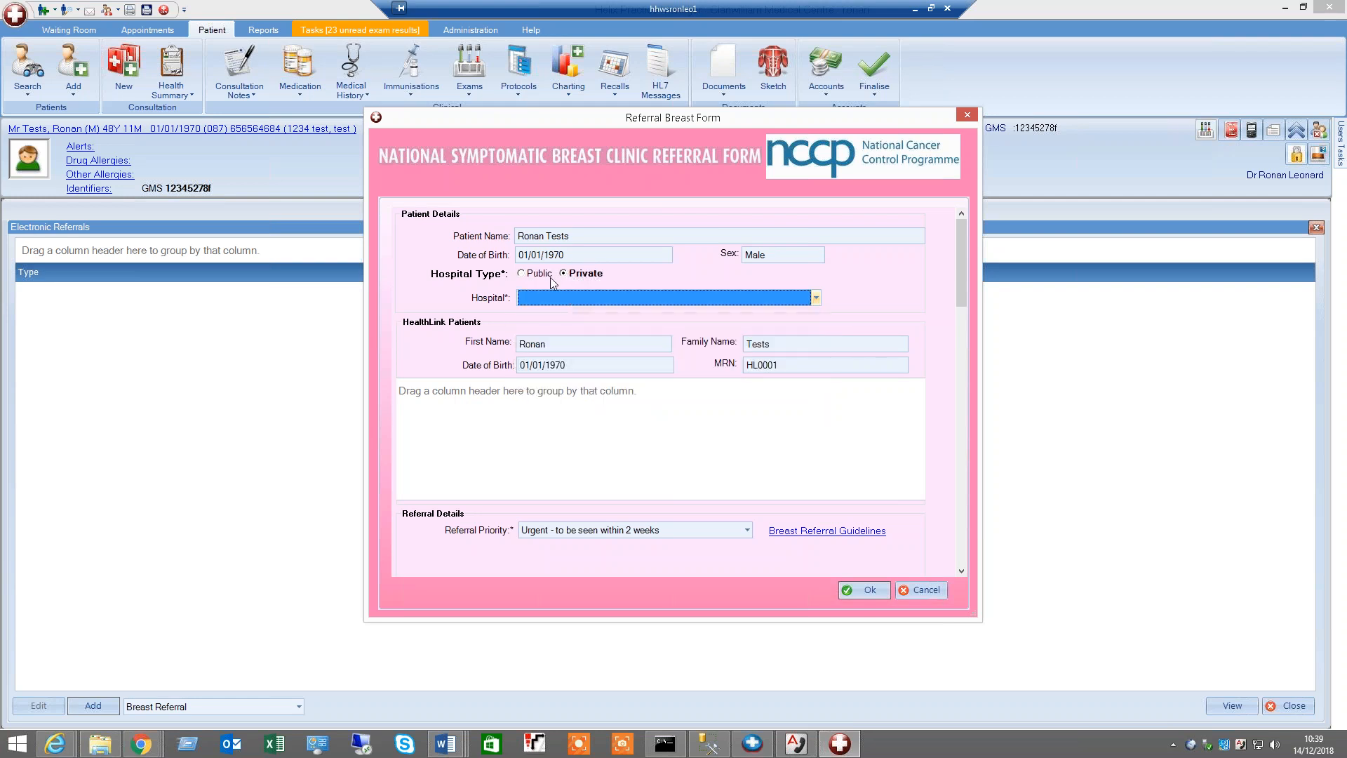
{"action": "left_click", "coordinate": [926, 592]}
{"action": "left_click", "coordinate": [925, 589]}
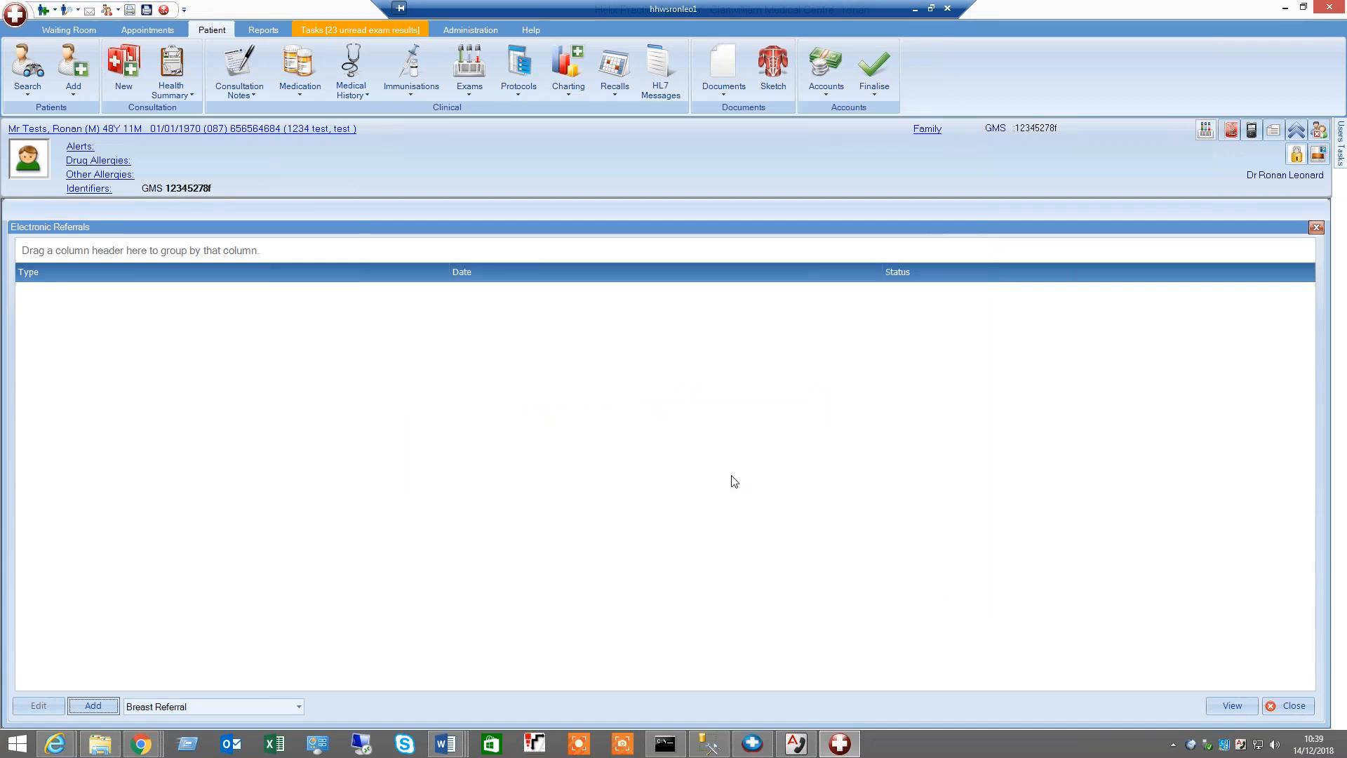
Open the Claim Tracker, select the rejected Diabetes annual visit claim, and open that patient's chart
{"action": "left_click", "coordinate": [921, 278]}
{"action": "left_click", "coordinate": [348, 32]}
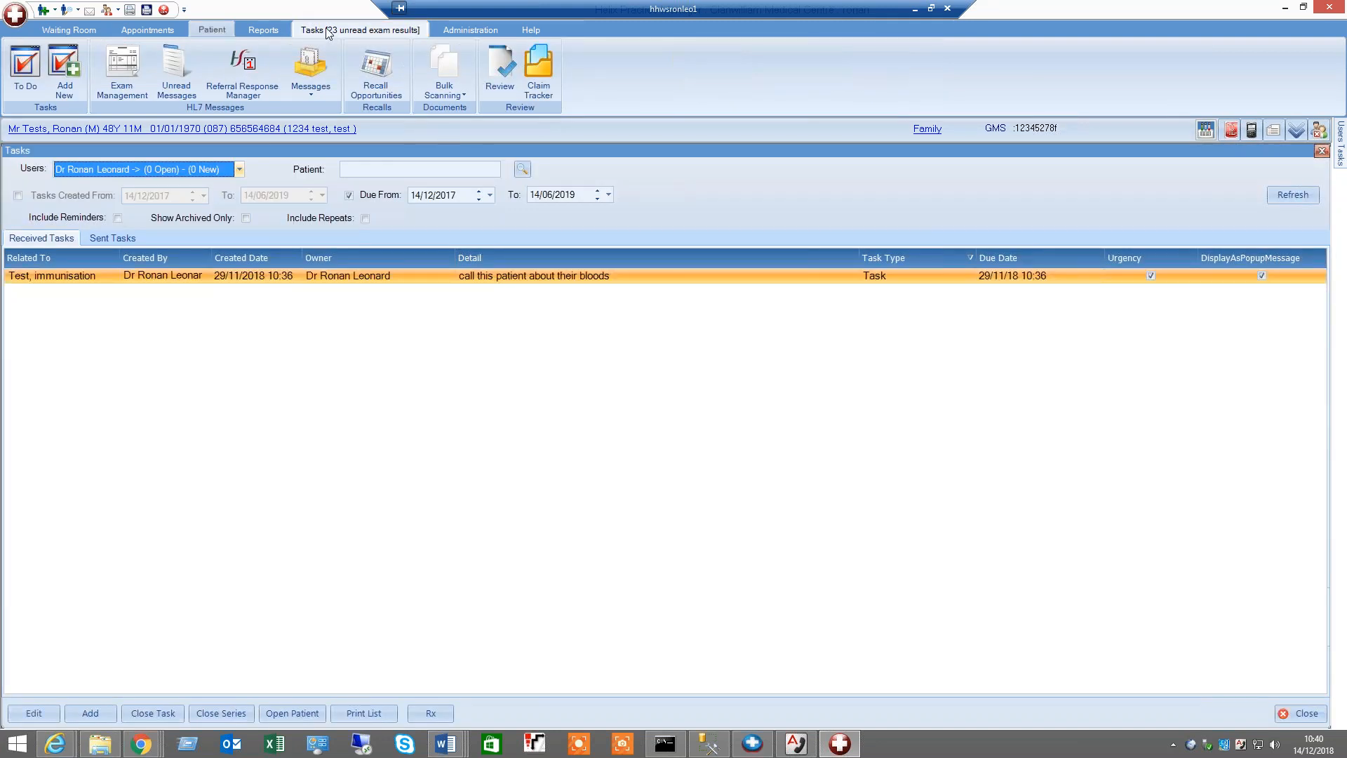
{"action": "left_click", "coordinate": [534, 71]}
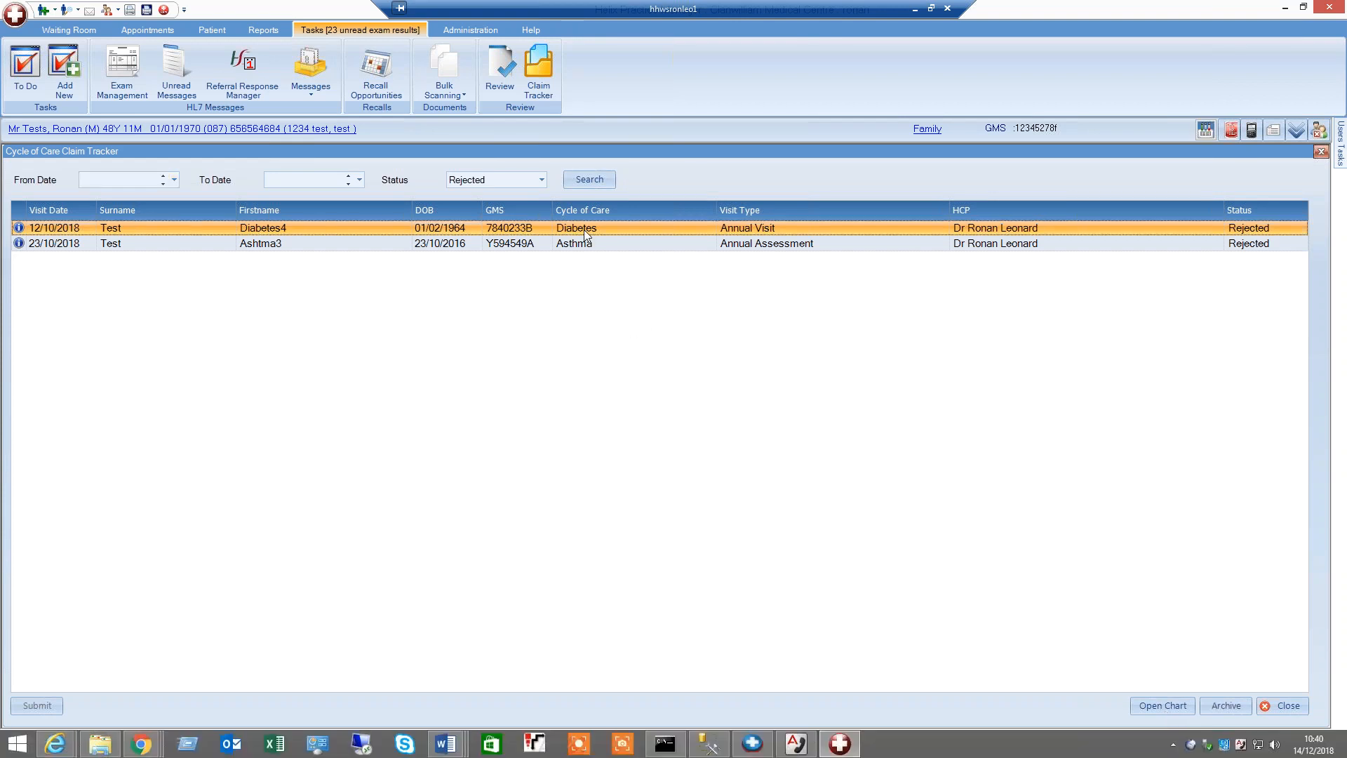
{"action": "left_click", "coordinate": [582, 229]}
{"action": "left_click", "coordinate": [1172, 705]}
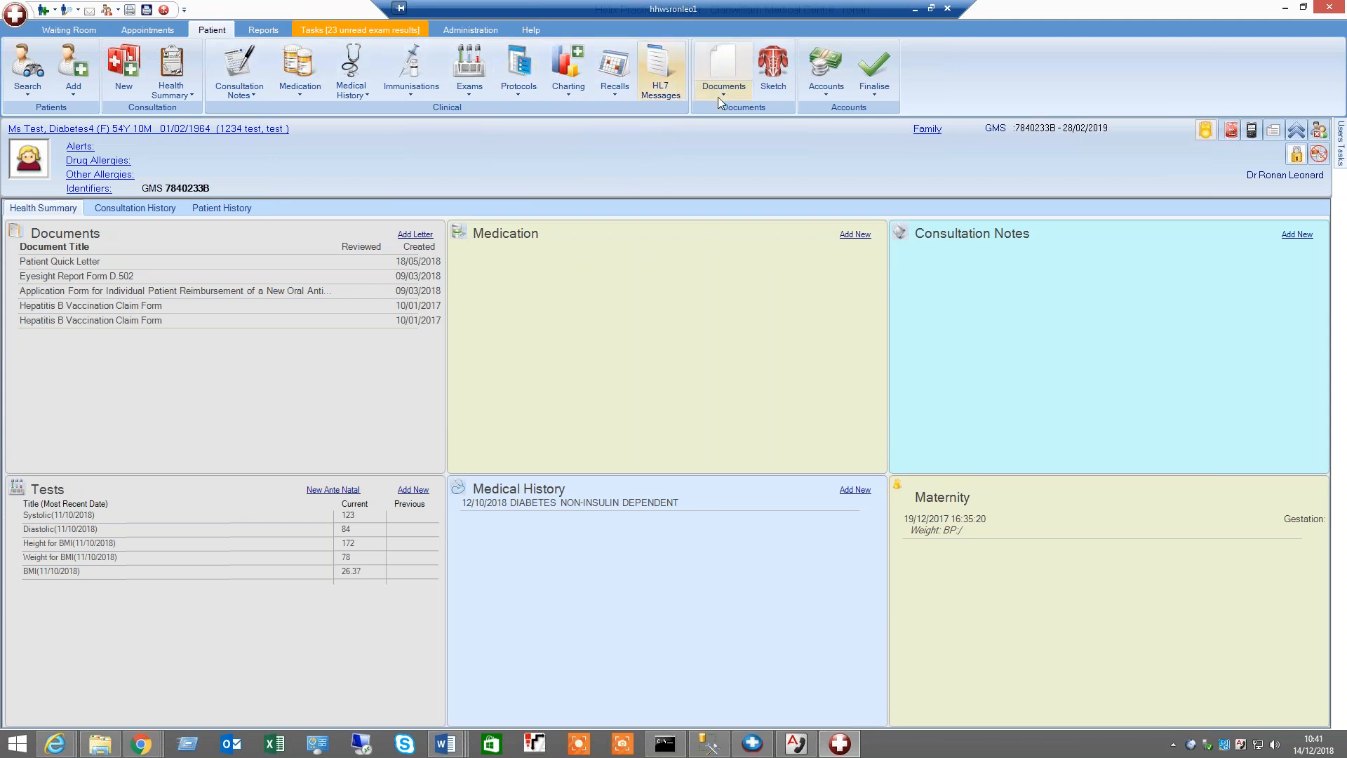
Open the Diabetes cycle of care protocol and select the 12/10/2018 visit
{"action": "left_click", "coordinate": [528, 94]}
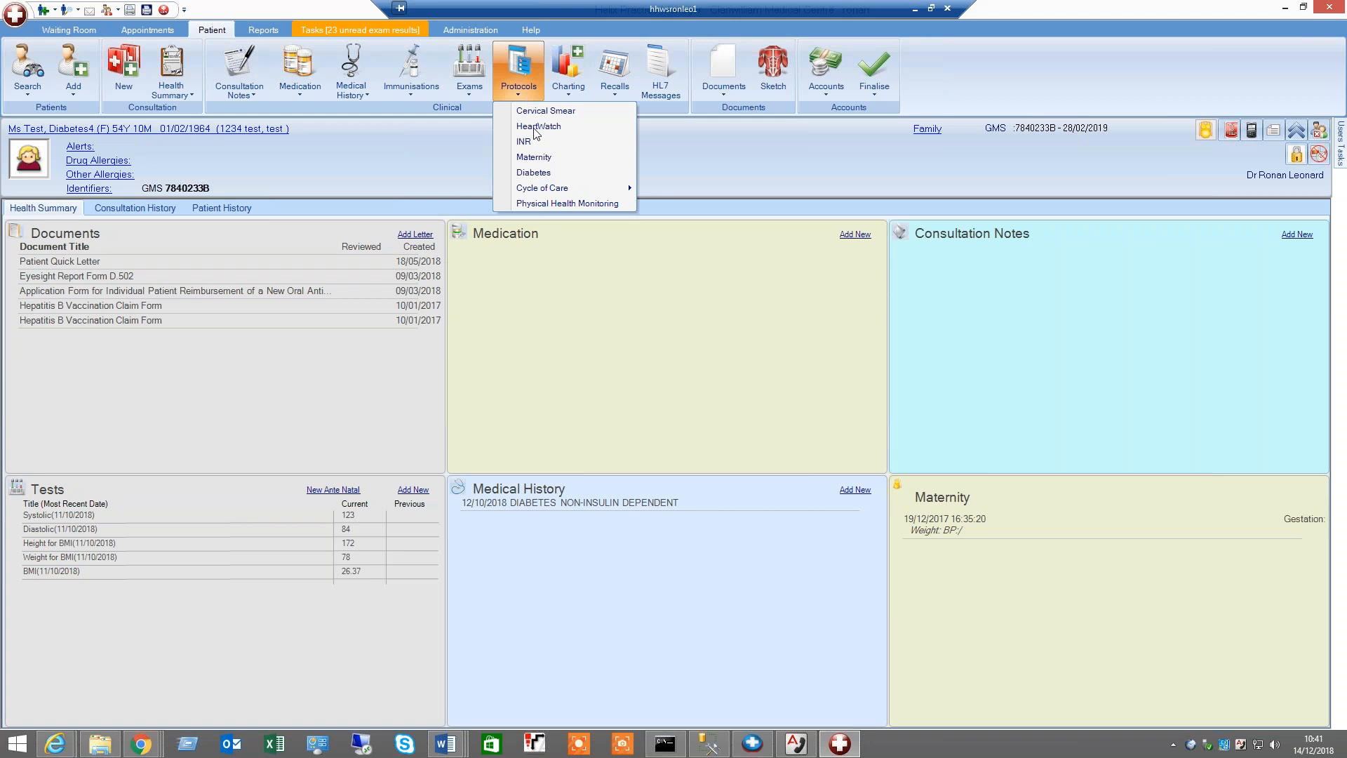
{"action": "mouse_move", "coordinate": [562, 188]}
{"action": "left_click", "coordinate": [682, 204]}
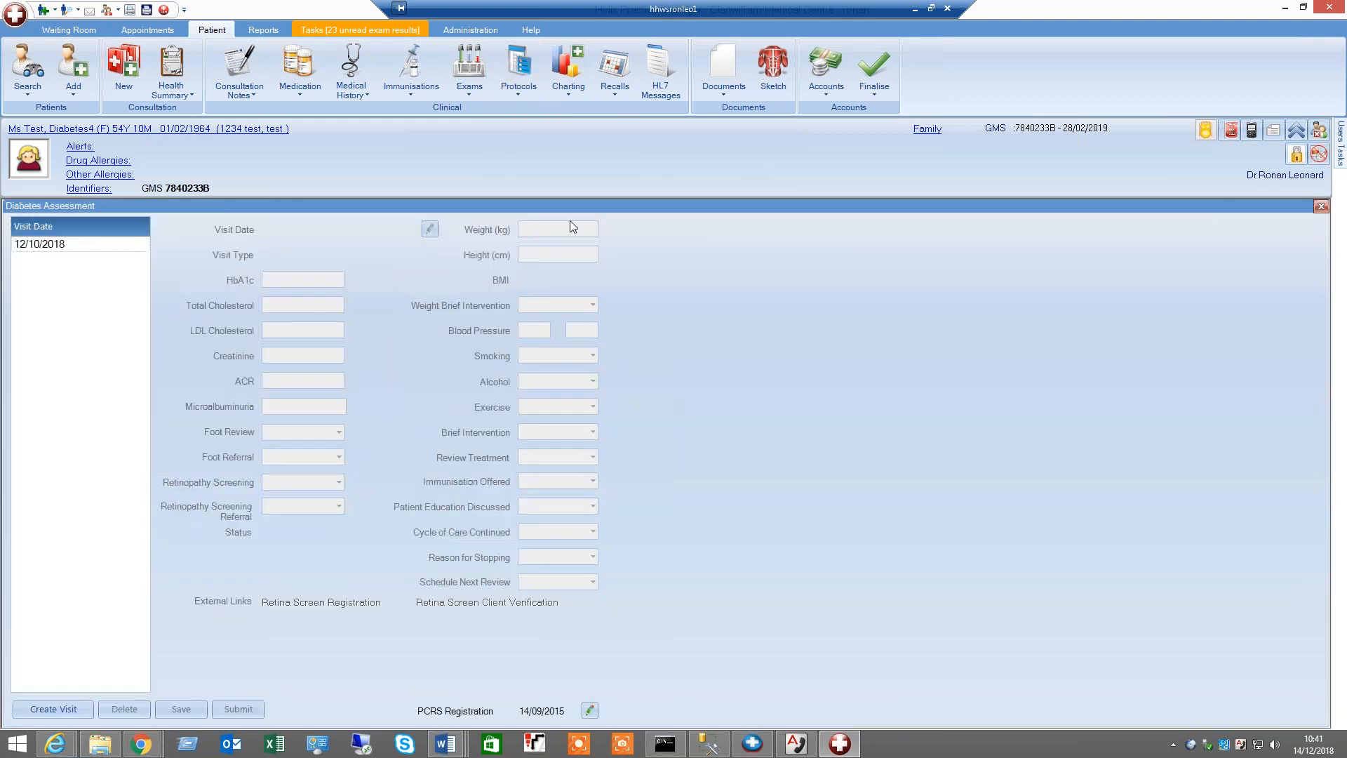
{"action": "left_click", "coordinate": [32, 246]}
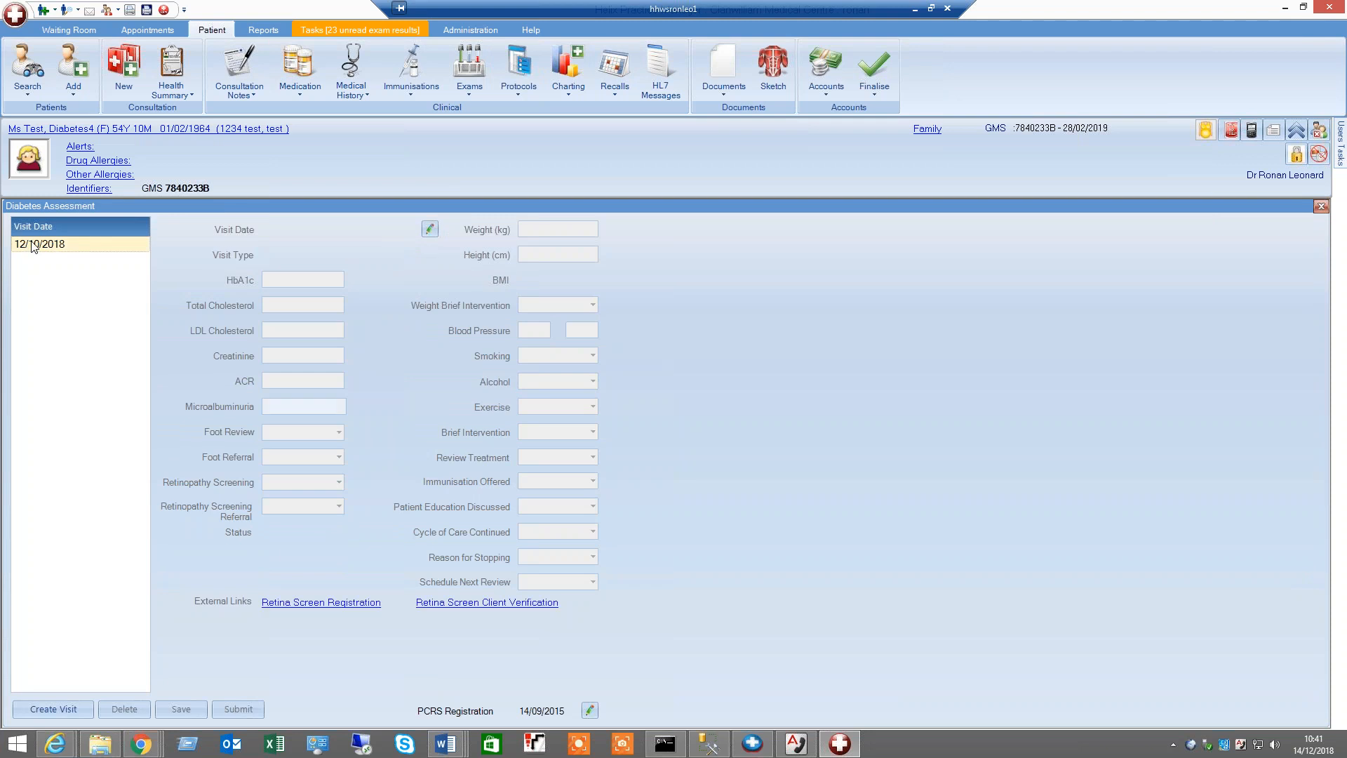
{"action": "left_click", "coordinate": [32, 246]}
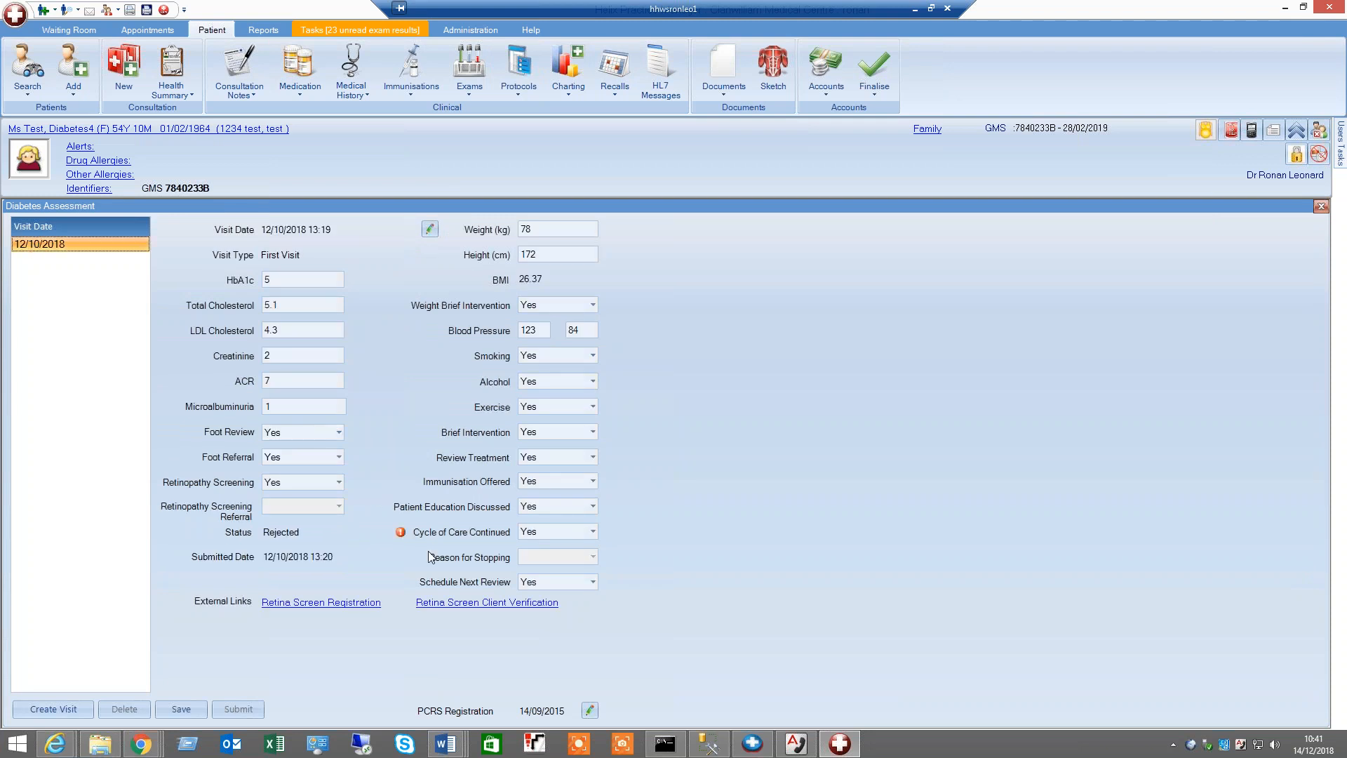
Open the PCRS registration details, recheck the registration, and confirm the dialog
{"action": "left_click", "coordinate": [592, 716]}
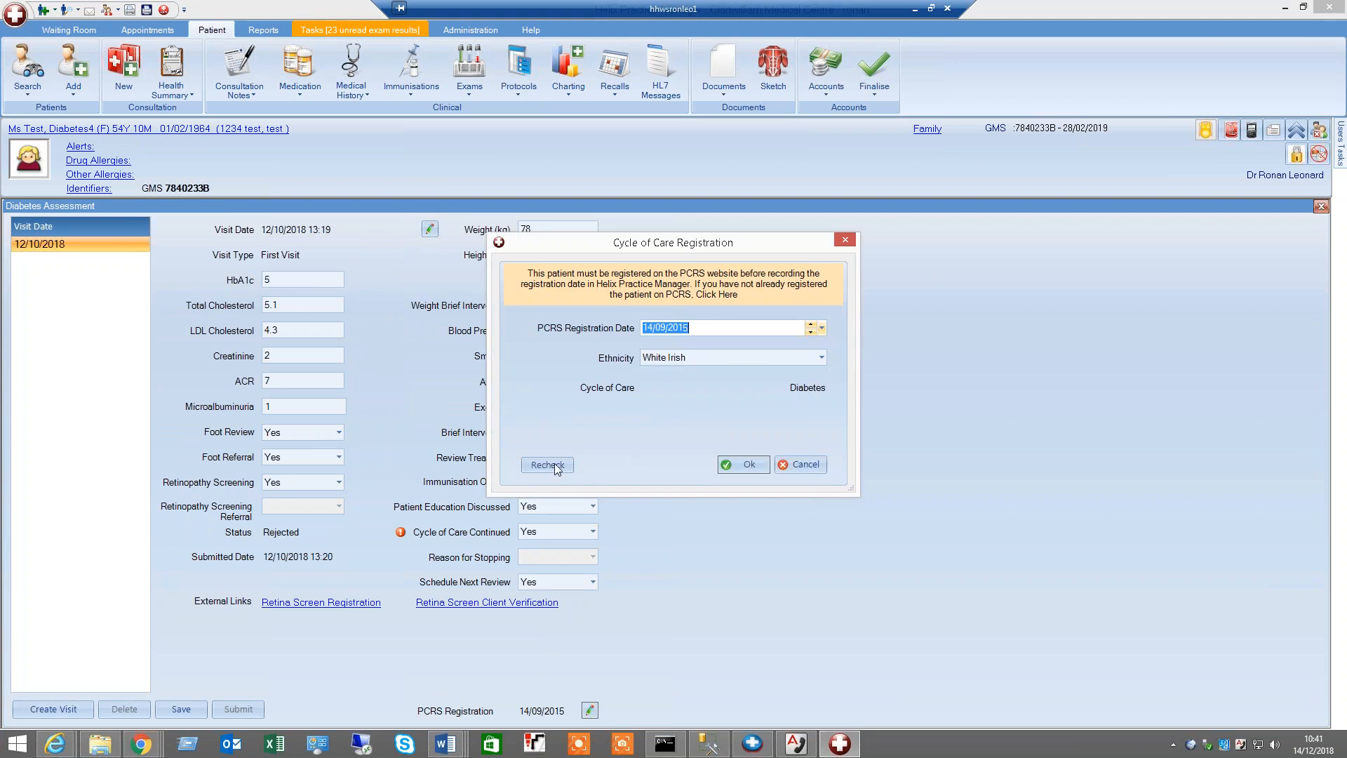
{"action": "left_click", "coordinate": [554, 464]}
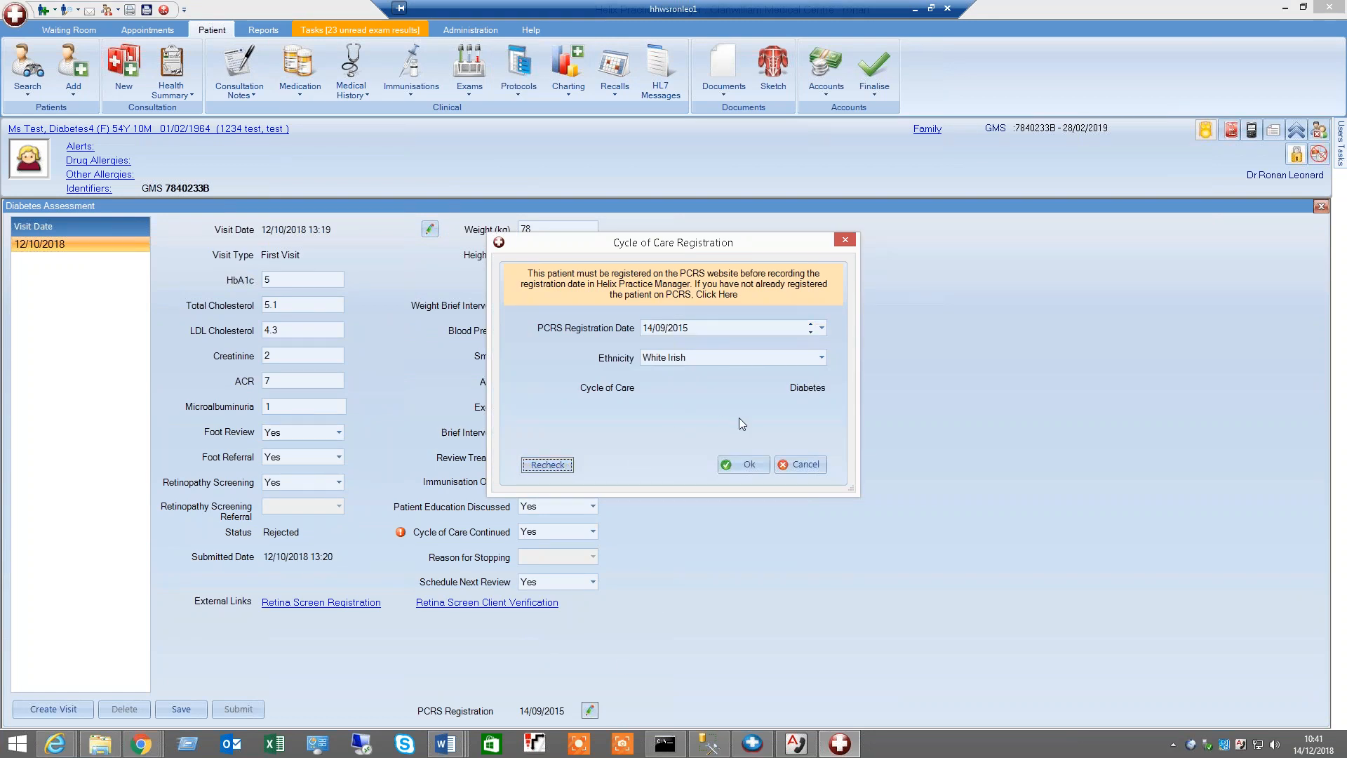
{"action": "left_click", "coordinate": [746, 465]}
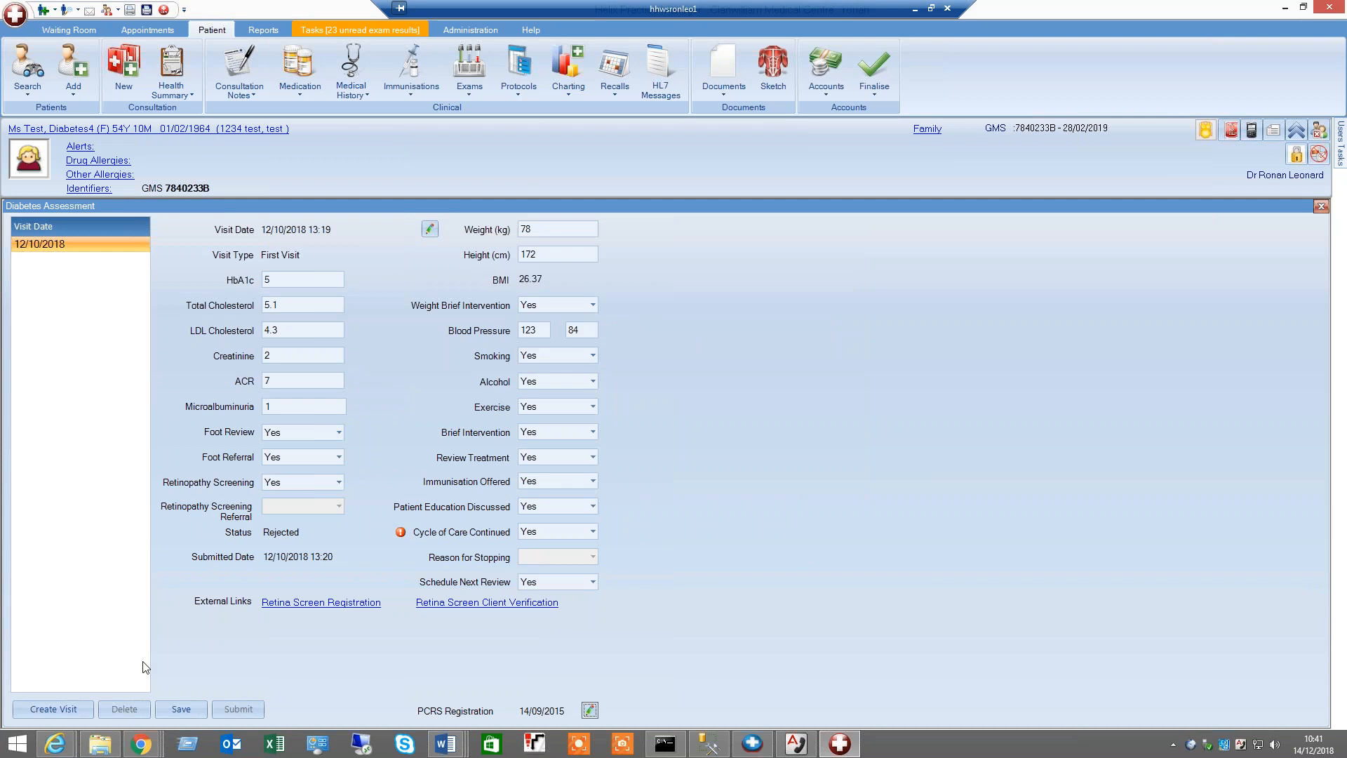
{"action": "left_click", "coordinate": [73, 707]}
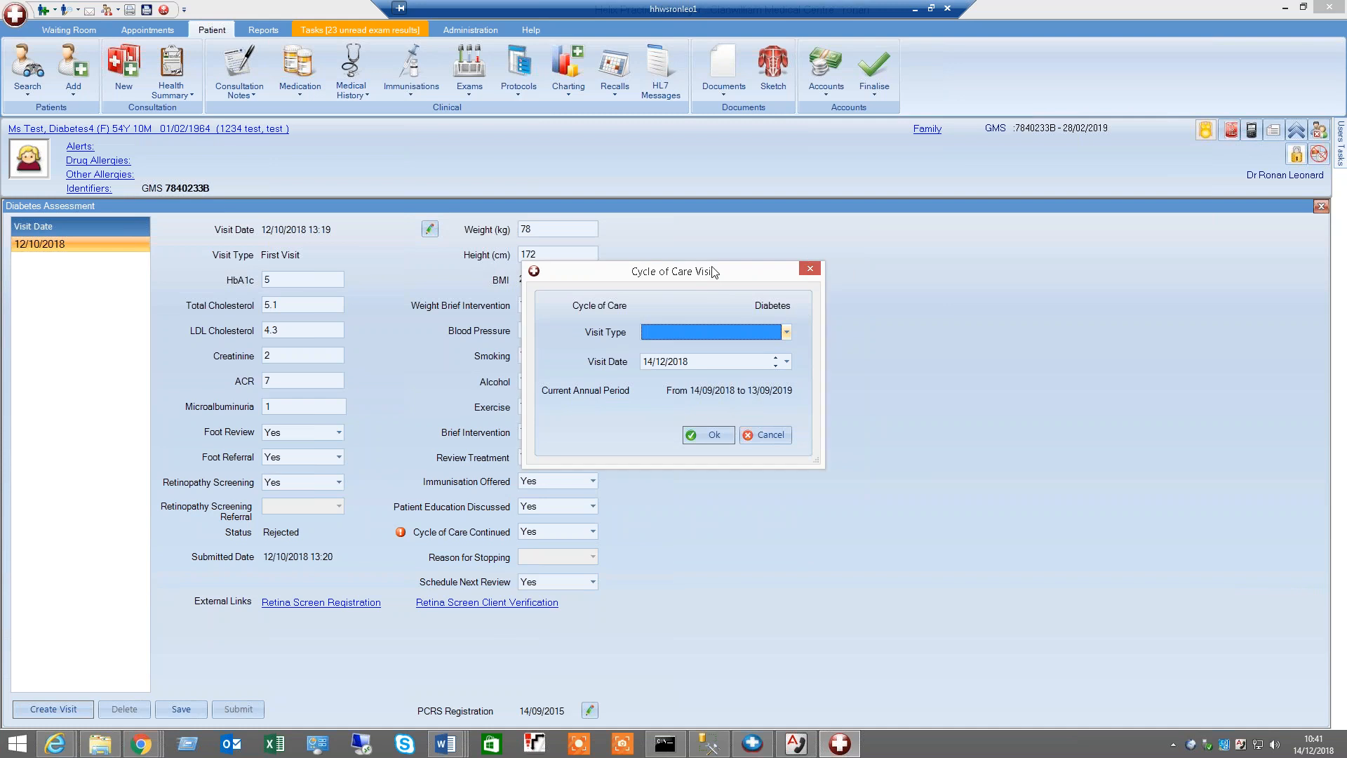
{"action": "left_click_drag", "start_coordinate": [720, 271], "coordinate": [904, 243]}
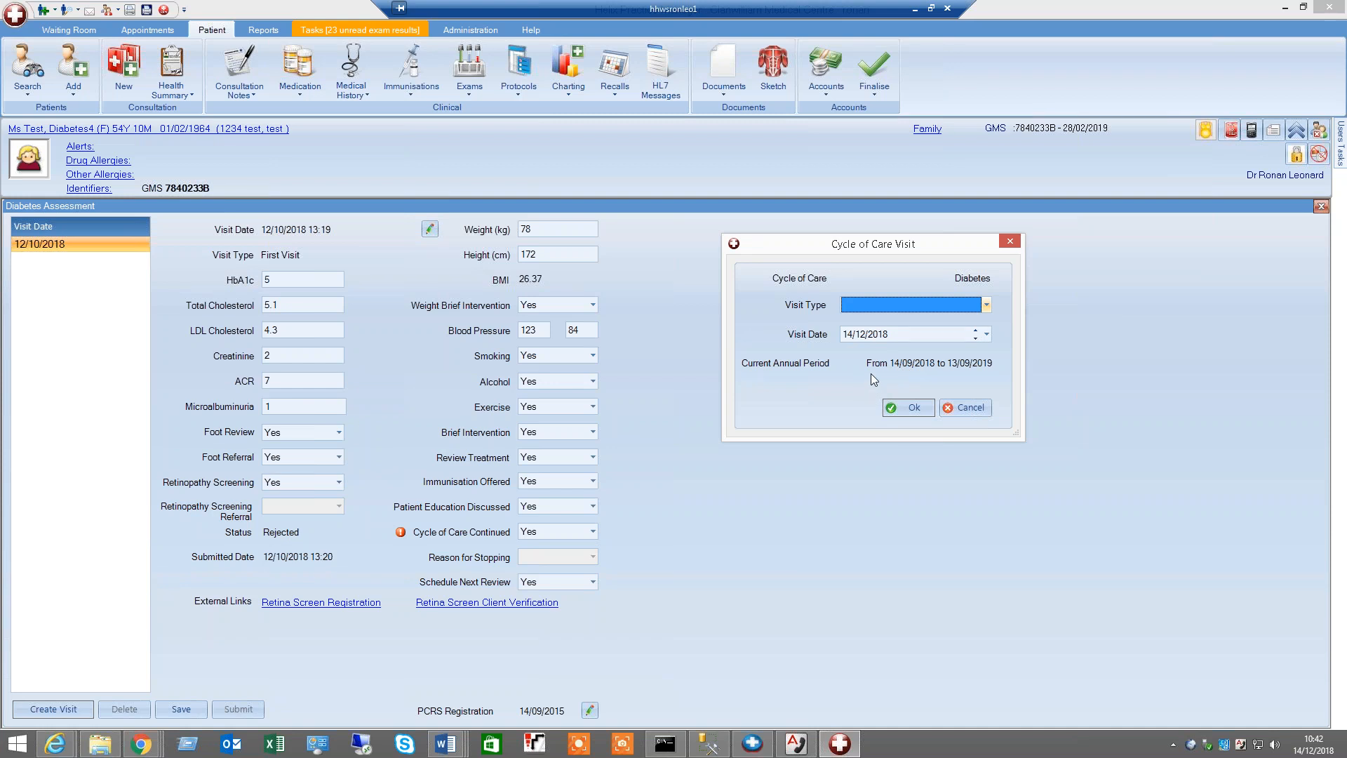
{"action": "left_click", "coordinate": [978, 409]}
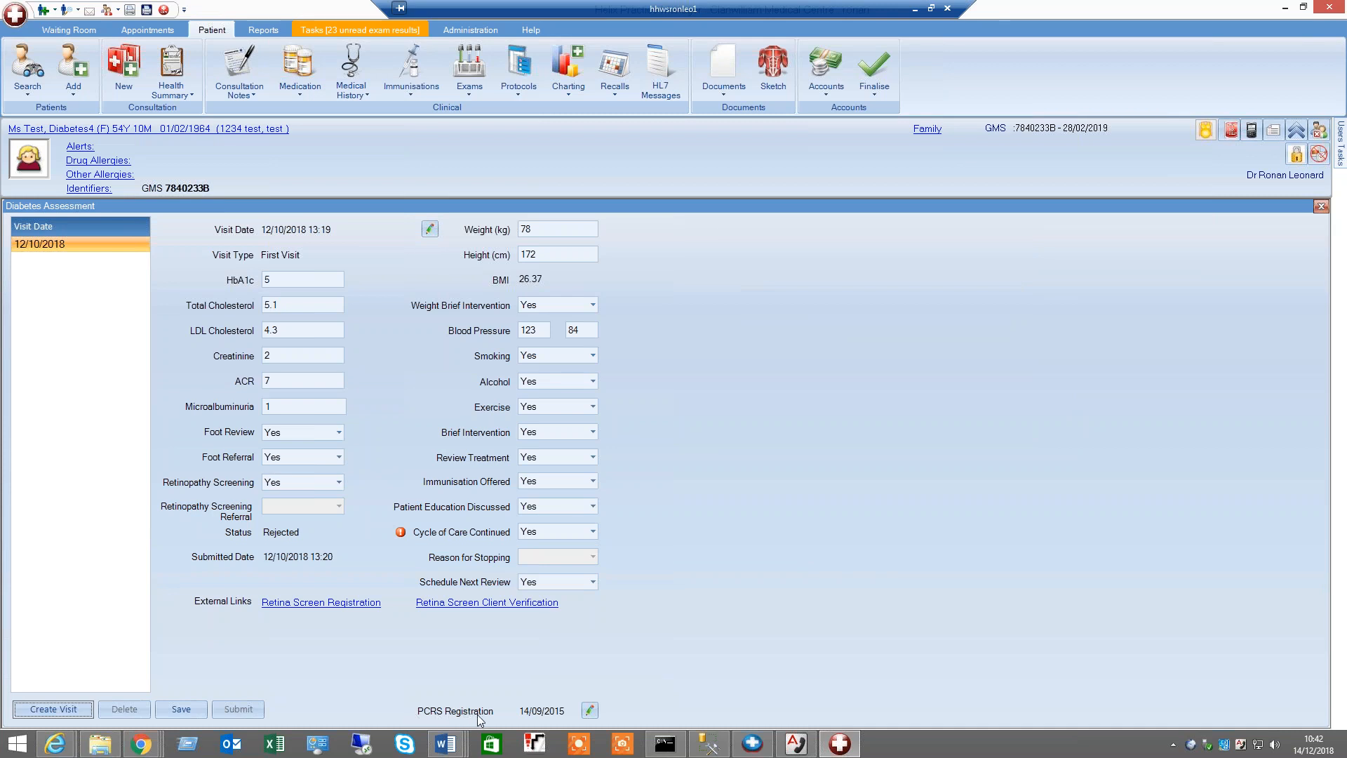
{"action": "left_click", "coordinate": [591, 711]}
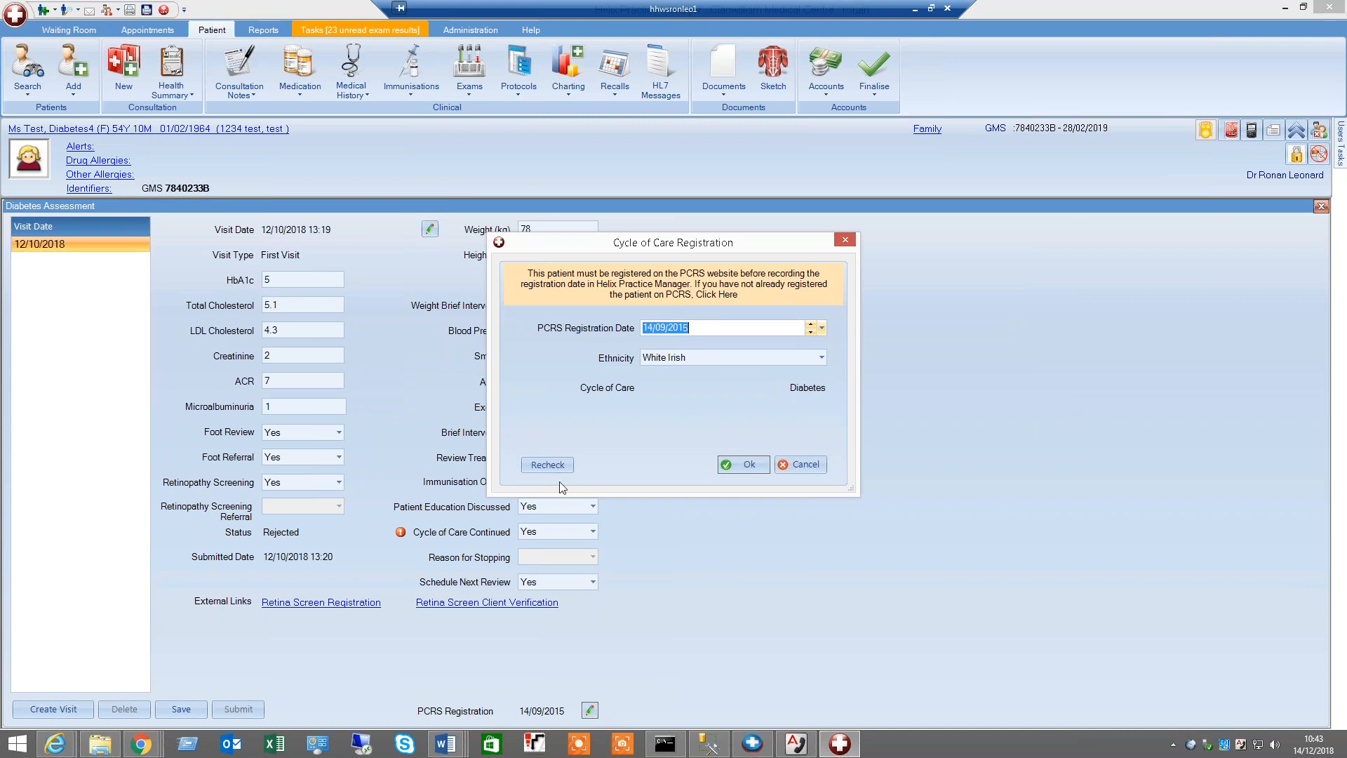
{"action": "left_click", "coordinate": [554, 471]}
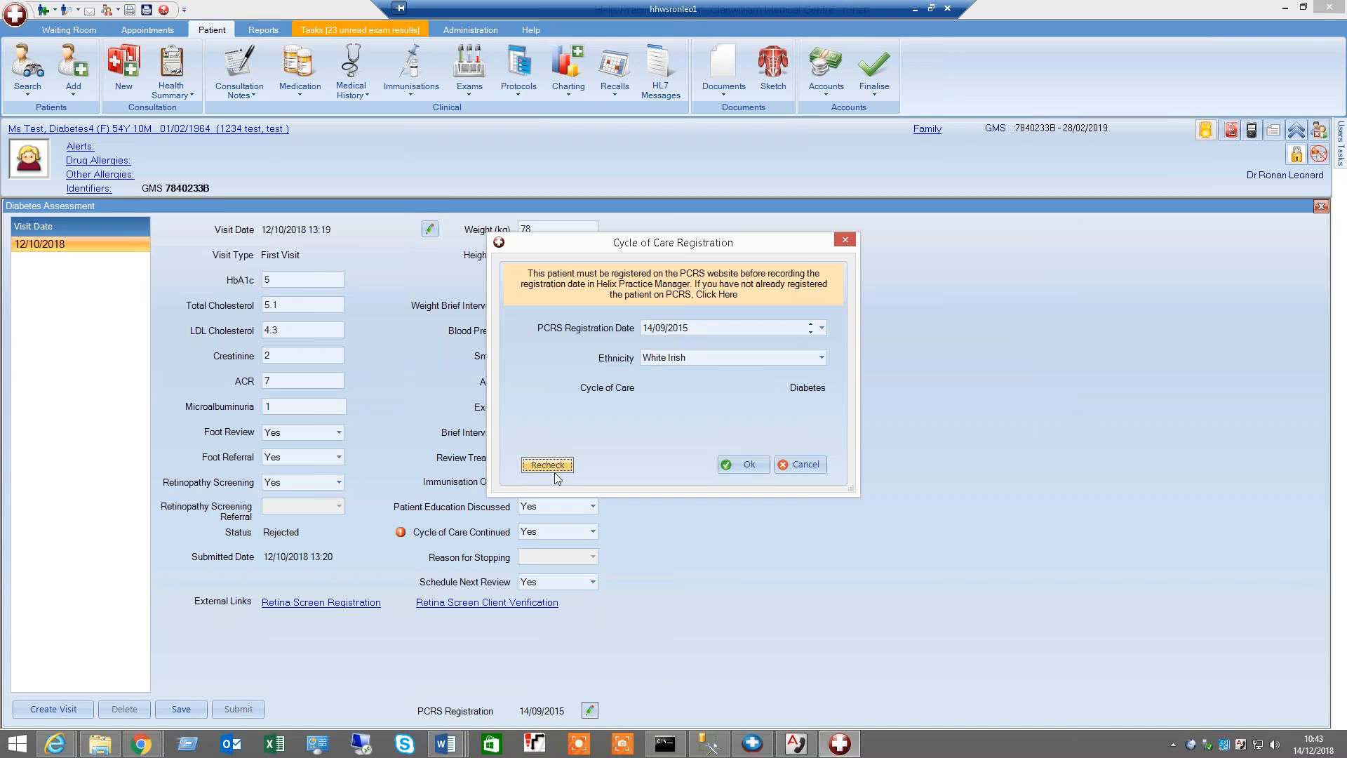
{"action": "left_click", "coordinate": [812, 464]}
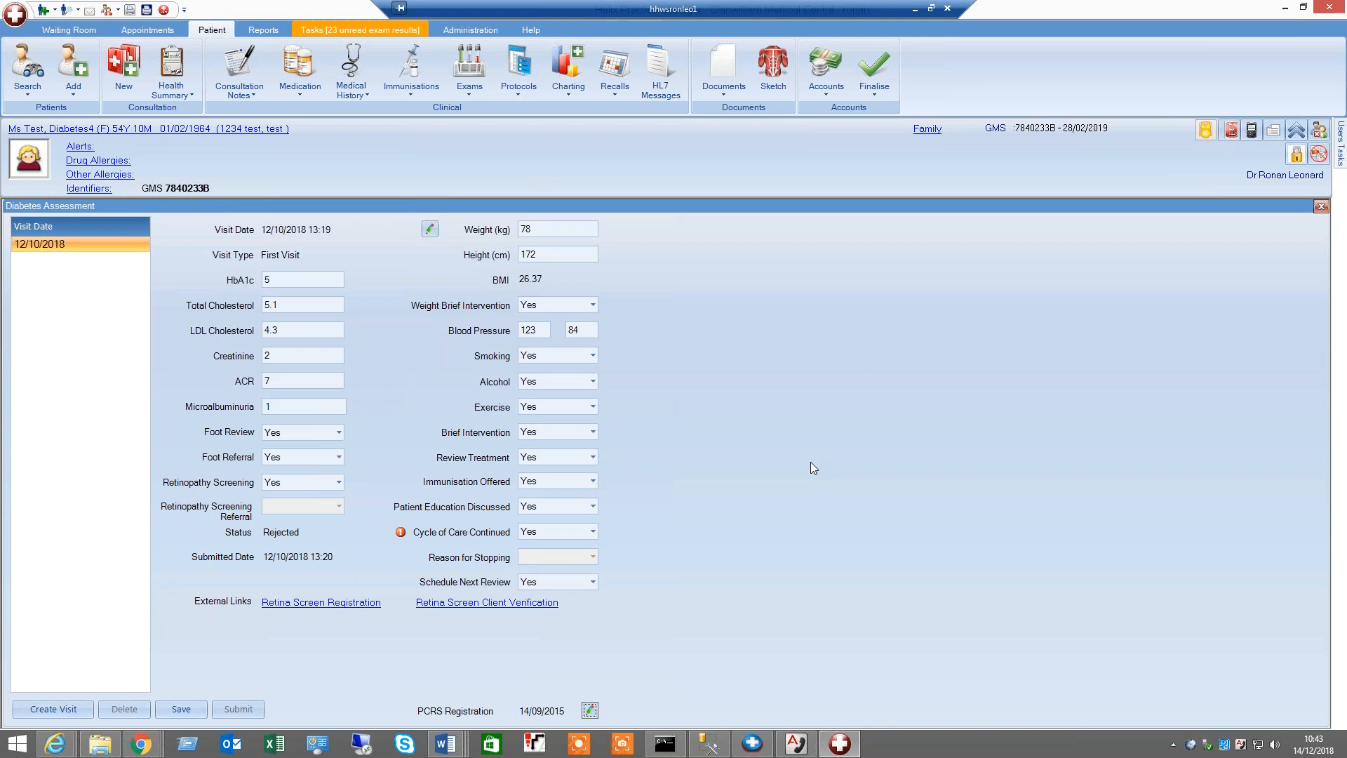
{"action": "left_click", "coordinate": [62, 709]}
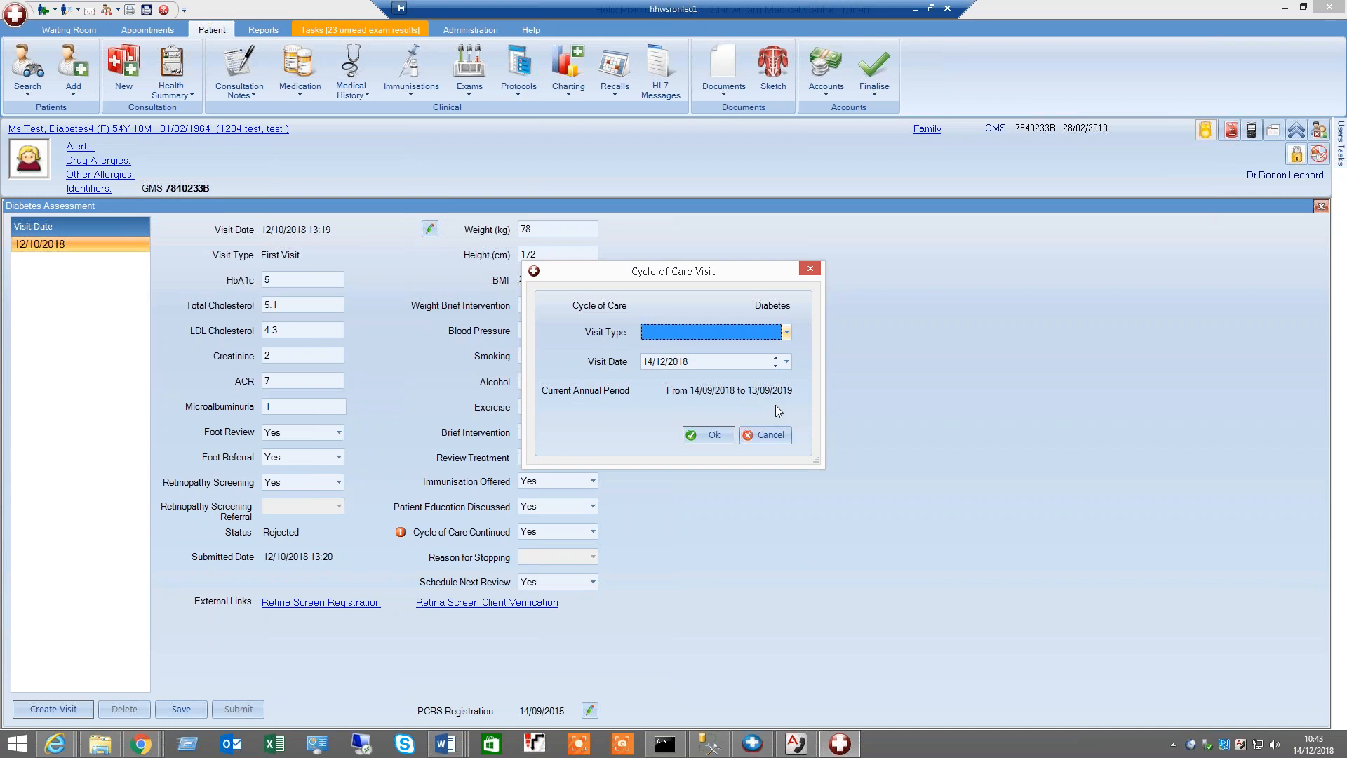
{"action": "left_click", "coordinate": [763, 433]}
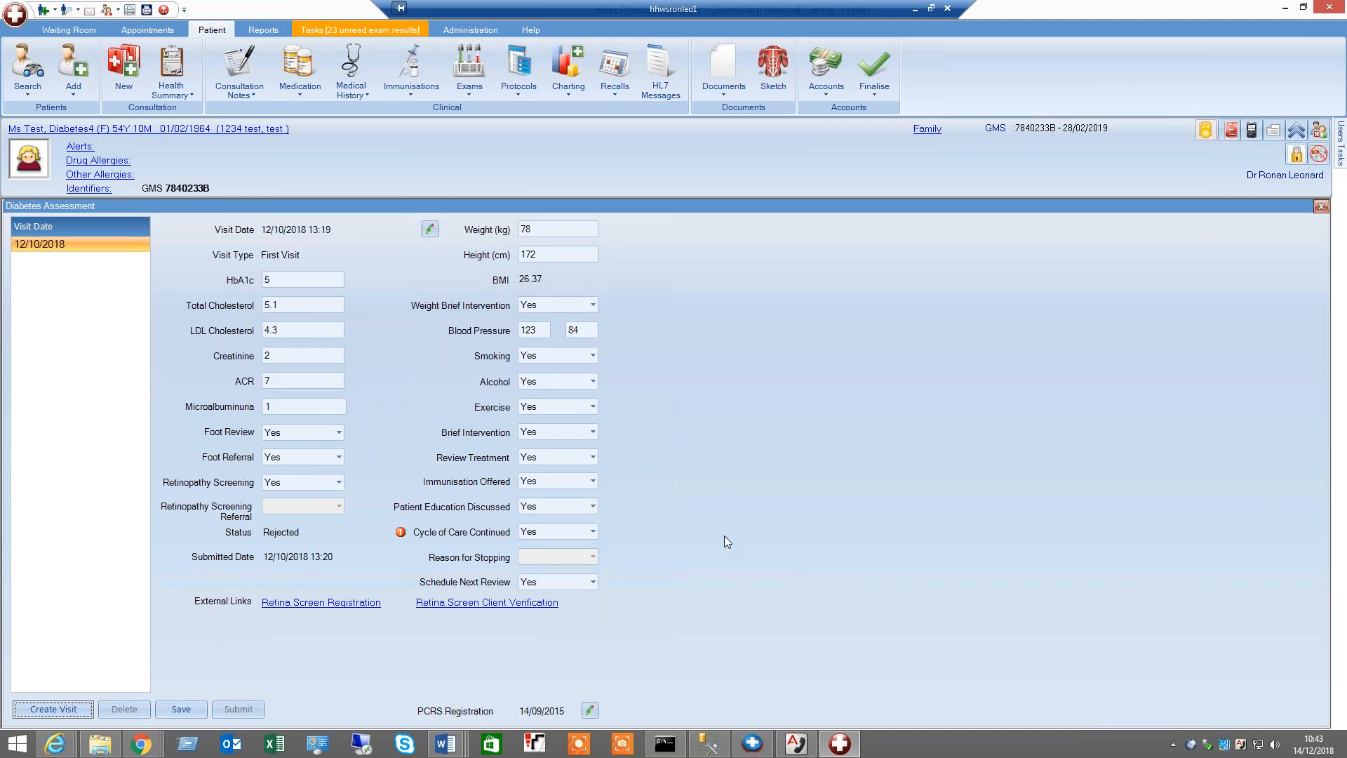
{"action": "left_click", "coordinate": [590, 711]}
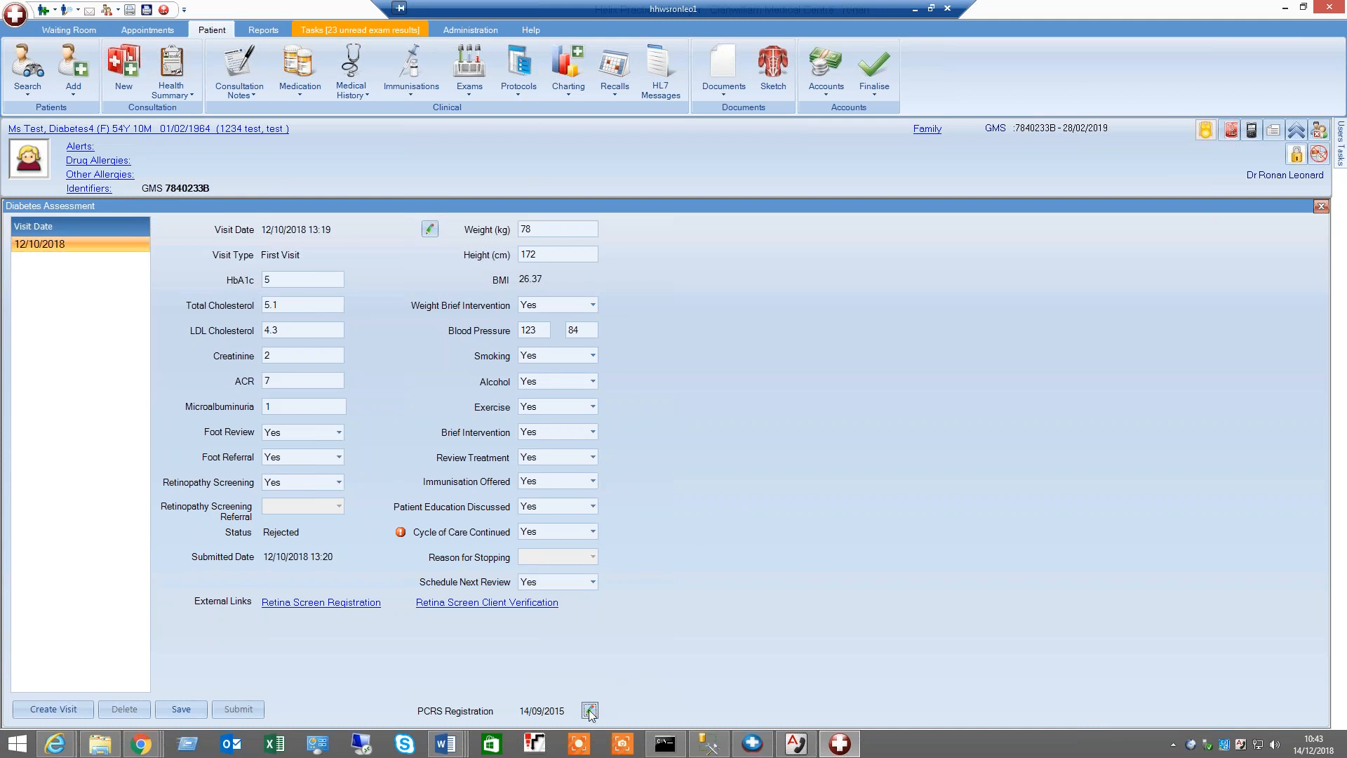
{"action": "left_click", "coordinate": [795, 463]}
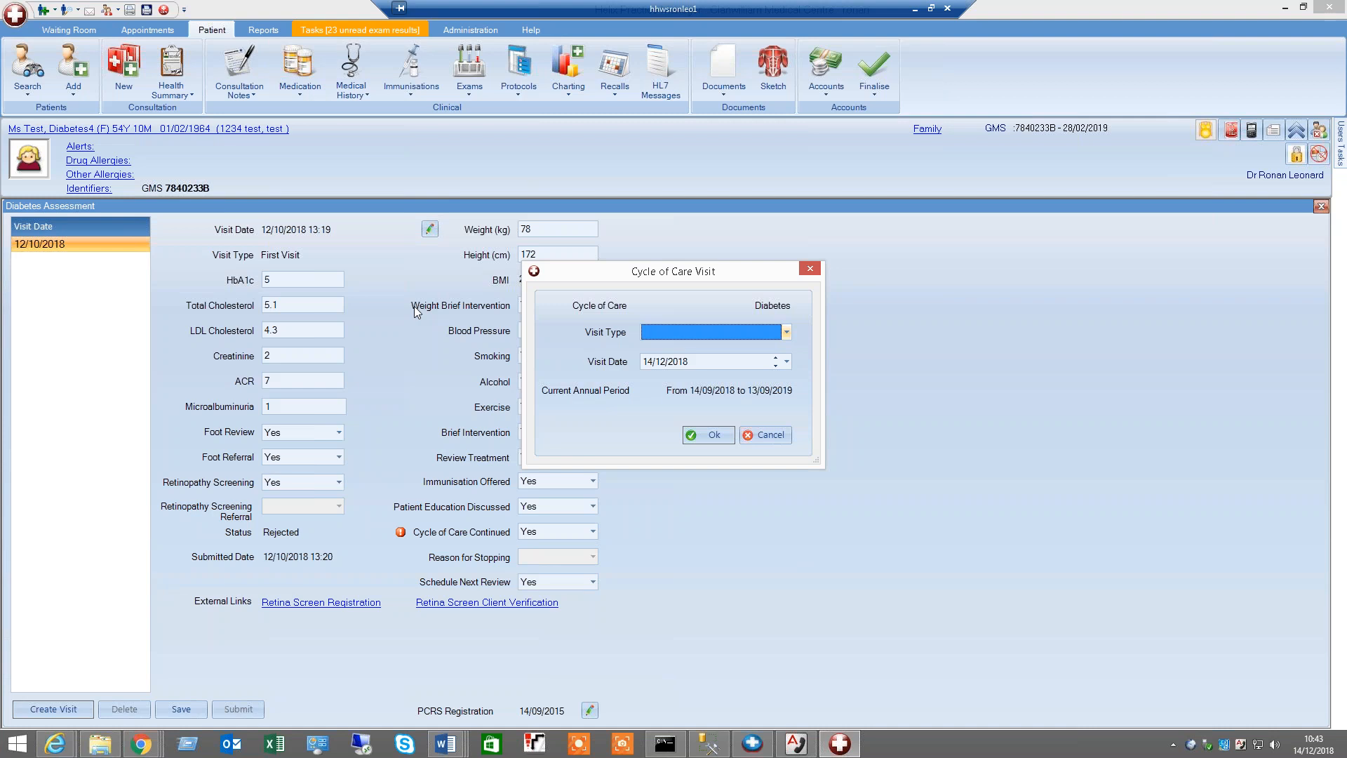
{"action": "left_click", "coordinate": [765, 434]}
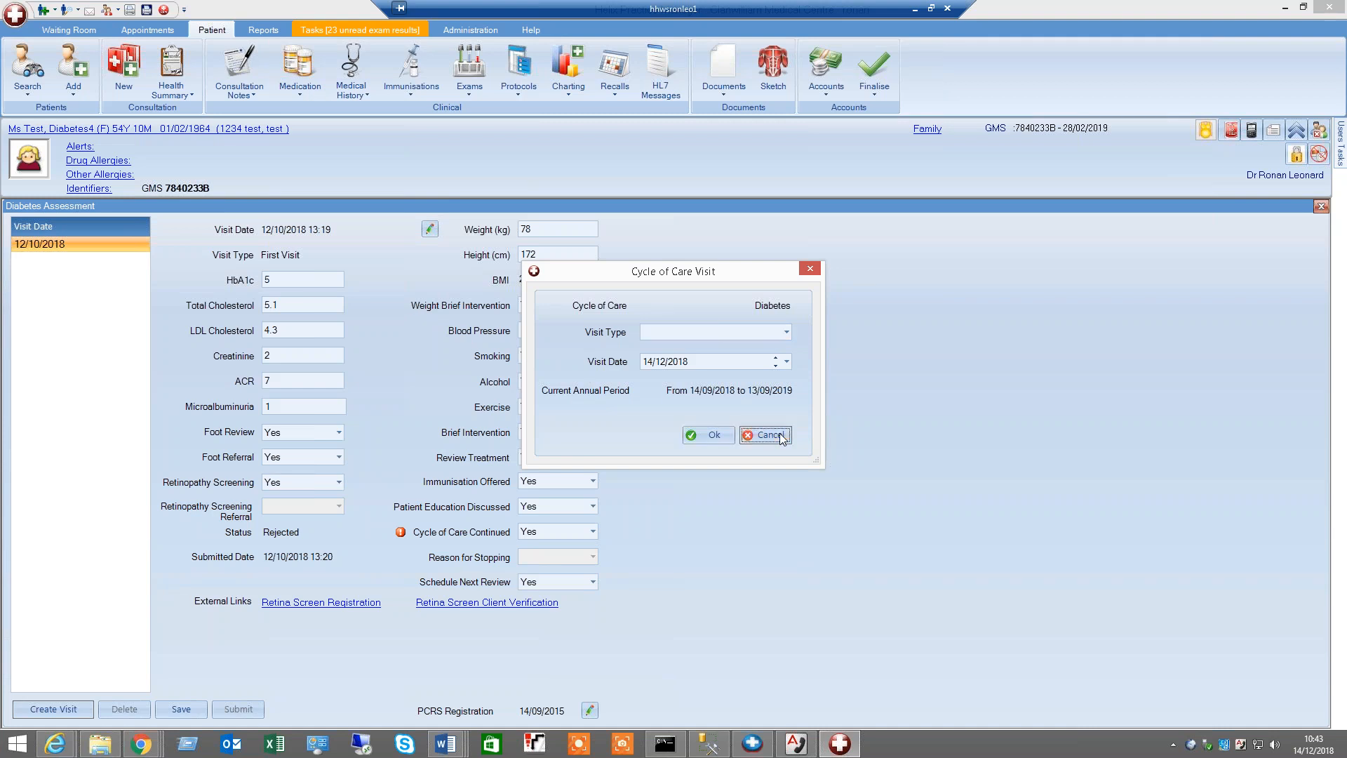
Switch back to the test patient's chart from the recent patients list
{"action": "left_click", "coordinate": [29, 94]}
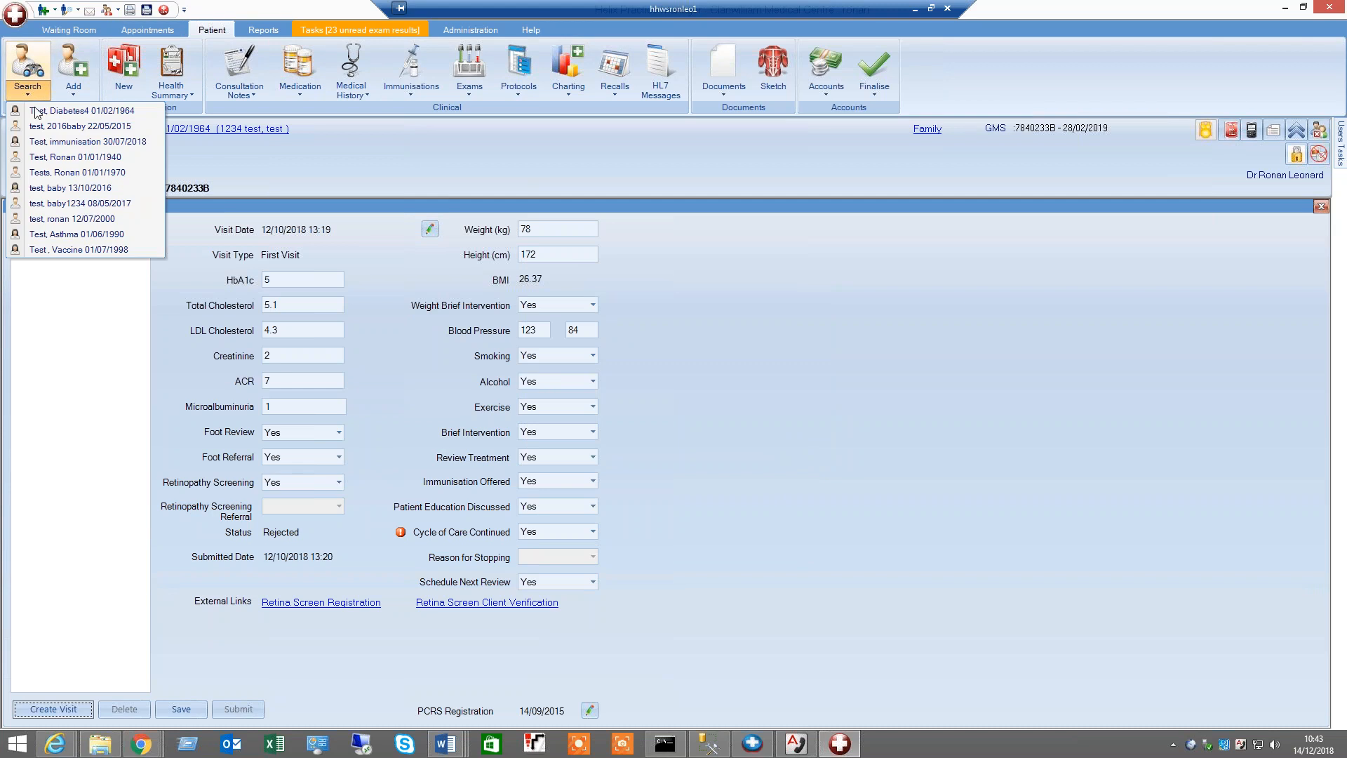
{"action": "left_click", "coordinate": [56, 172]}
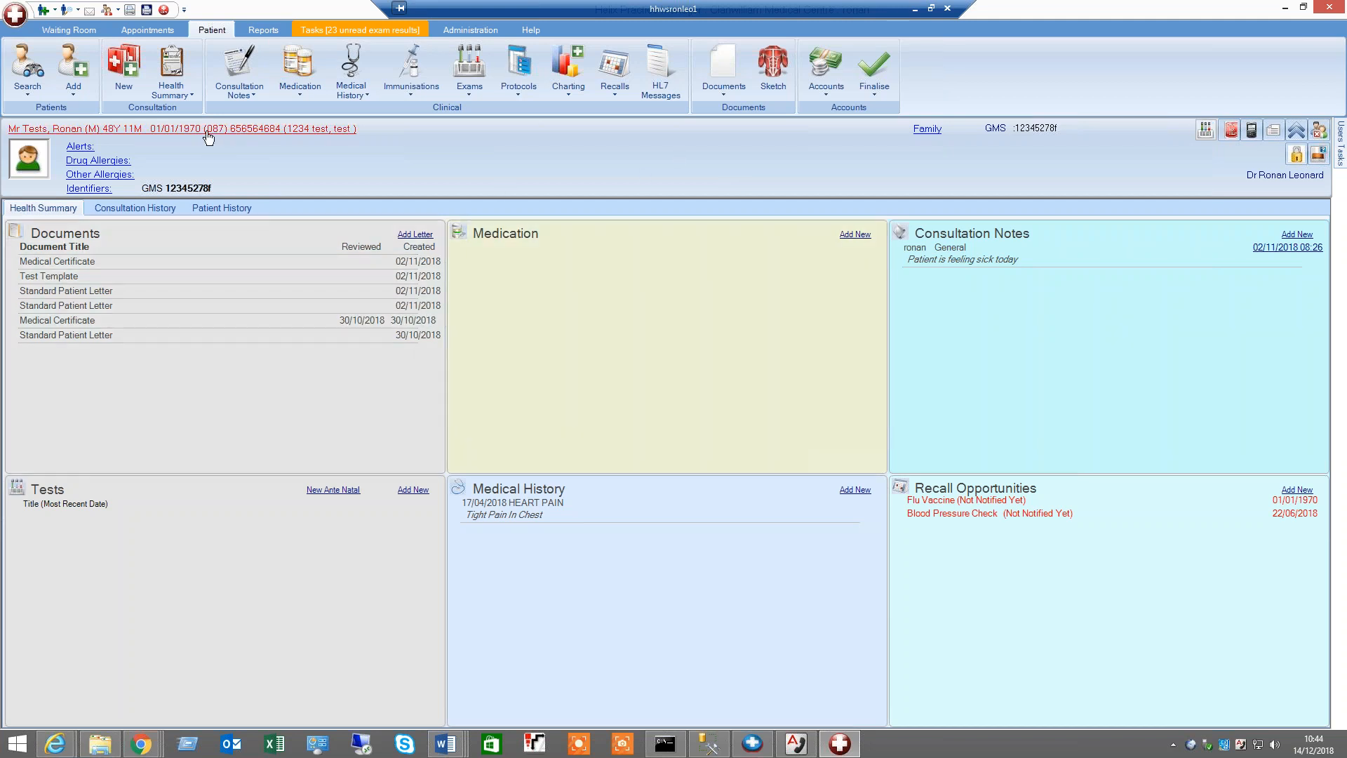
Open the patient's personal details and close them without saving
{"action": "left_click", "coordinate": [208, 130]}
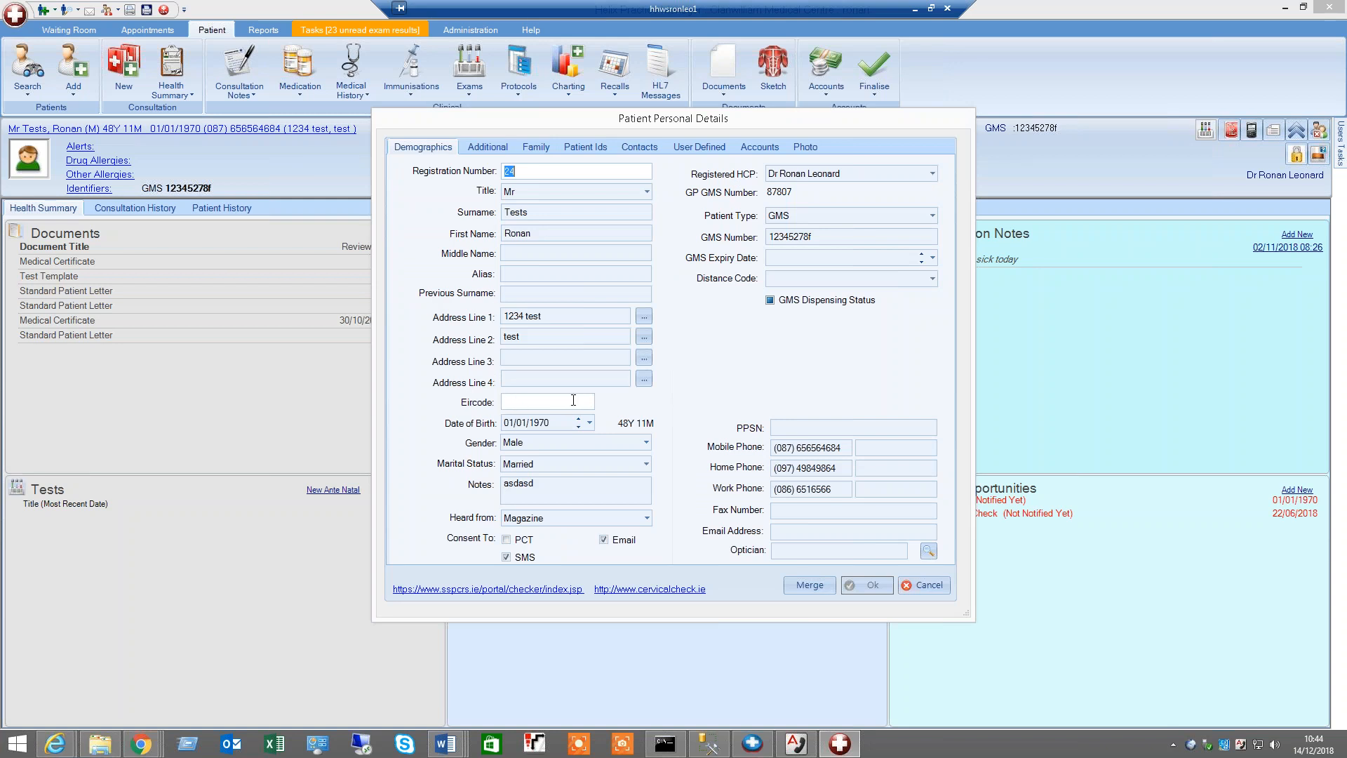
{"action": "left_click", "coordinate": [932, 585]}
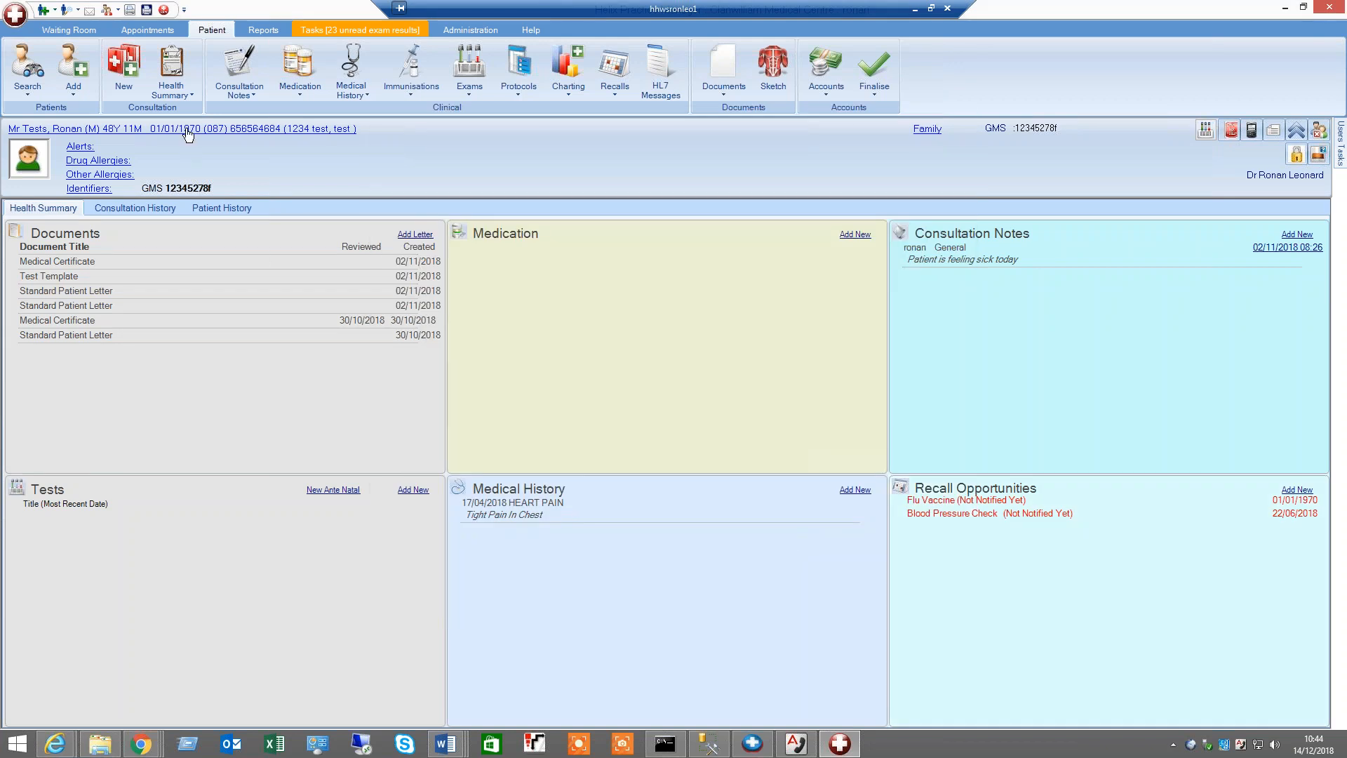
Reopen the patient's personal details and cancel the dialog
{"action": "left_click", "coordinate": [237, 177]}
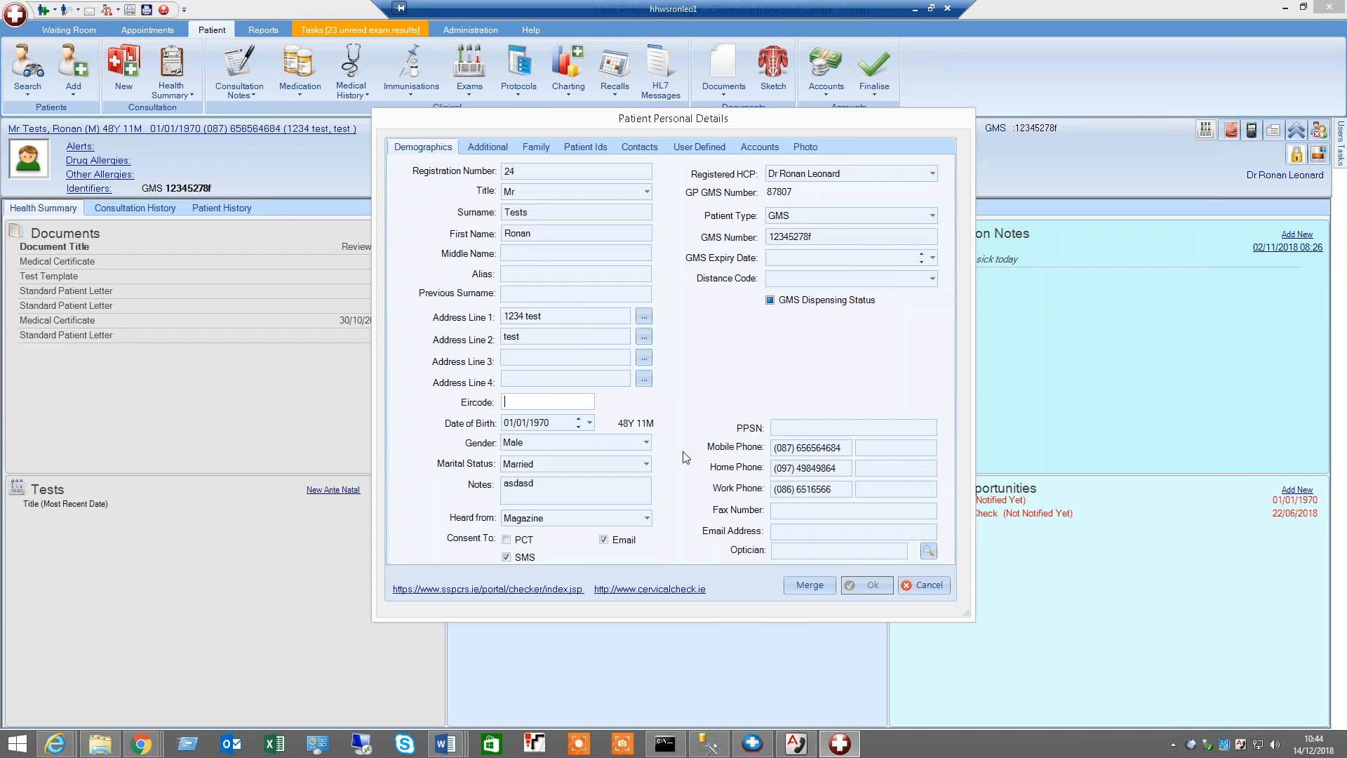
{"action": "left_click", "coordinate": [919, 583]}
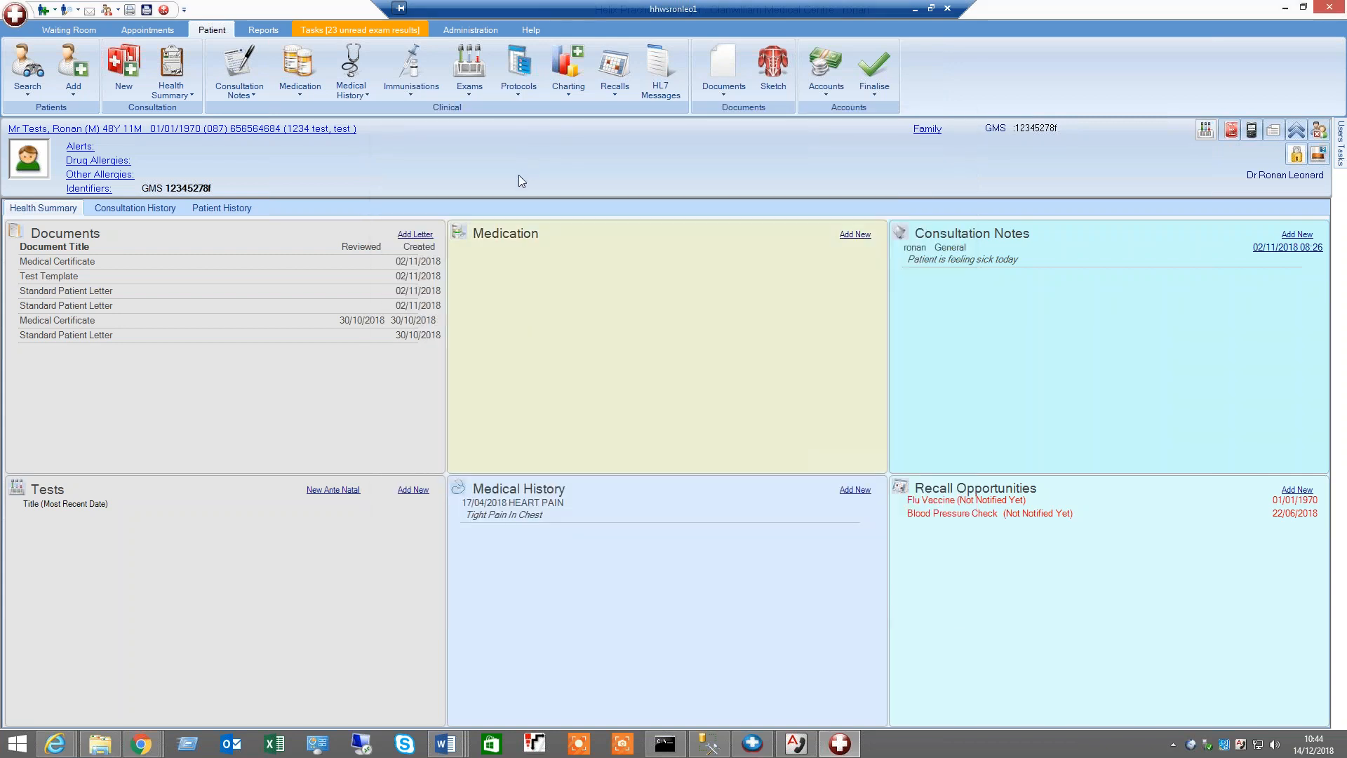
Open High Volume Scanning from the bulk scanning options in Tasks
{"action": "left_click", "coordinate": [333, 31]}
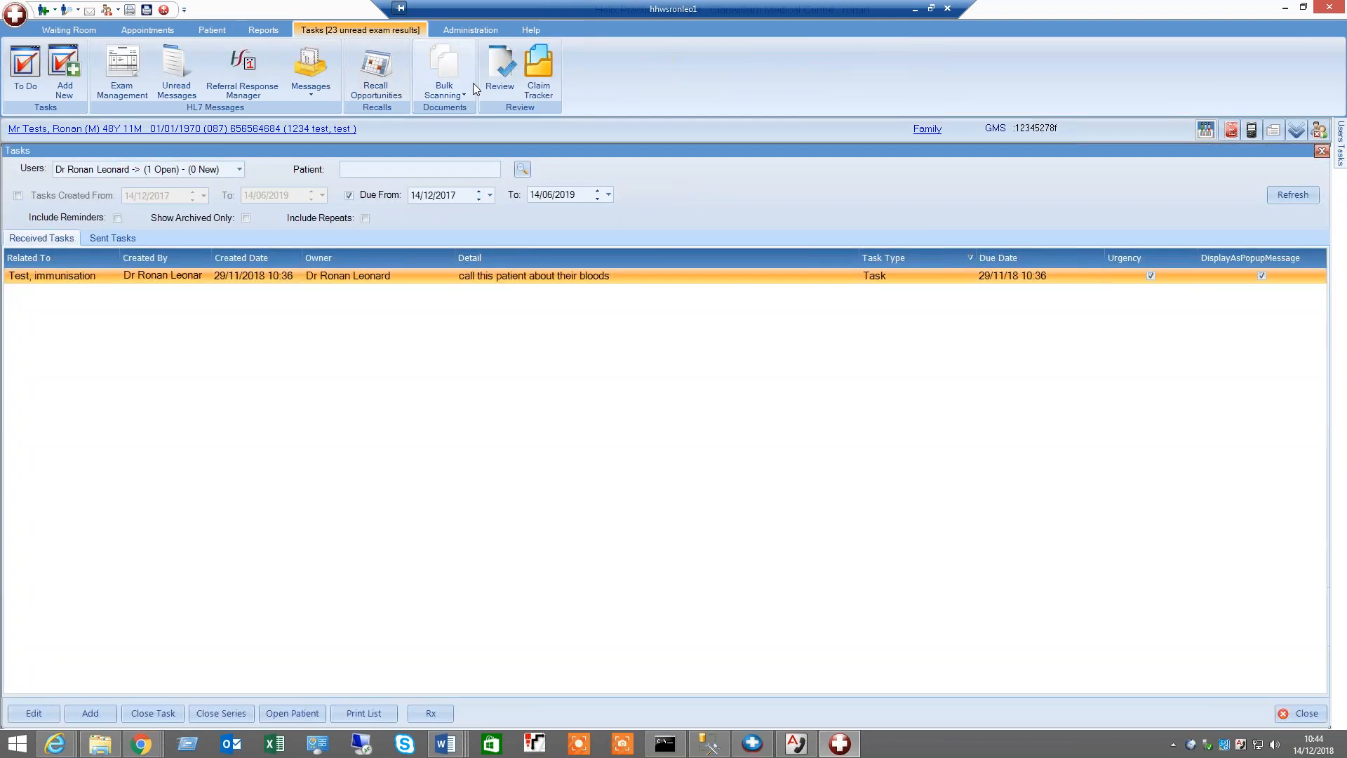
{"action": "left_click", "coordinate": [465, 94]}
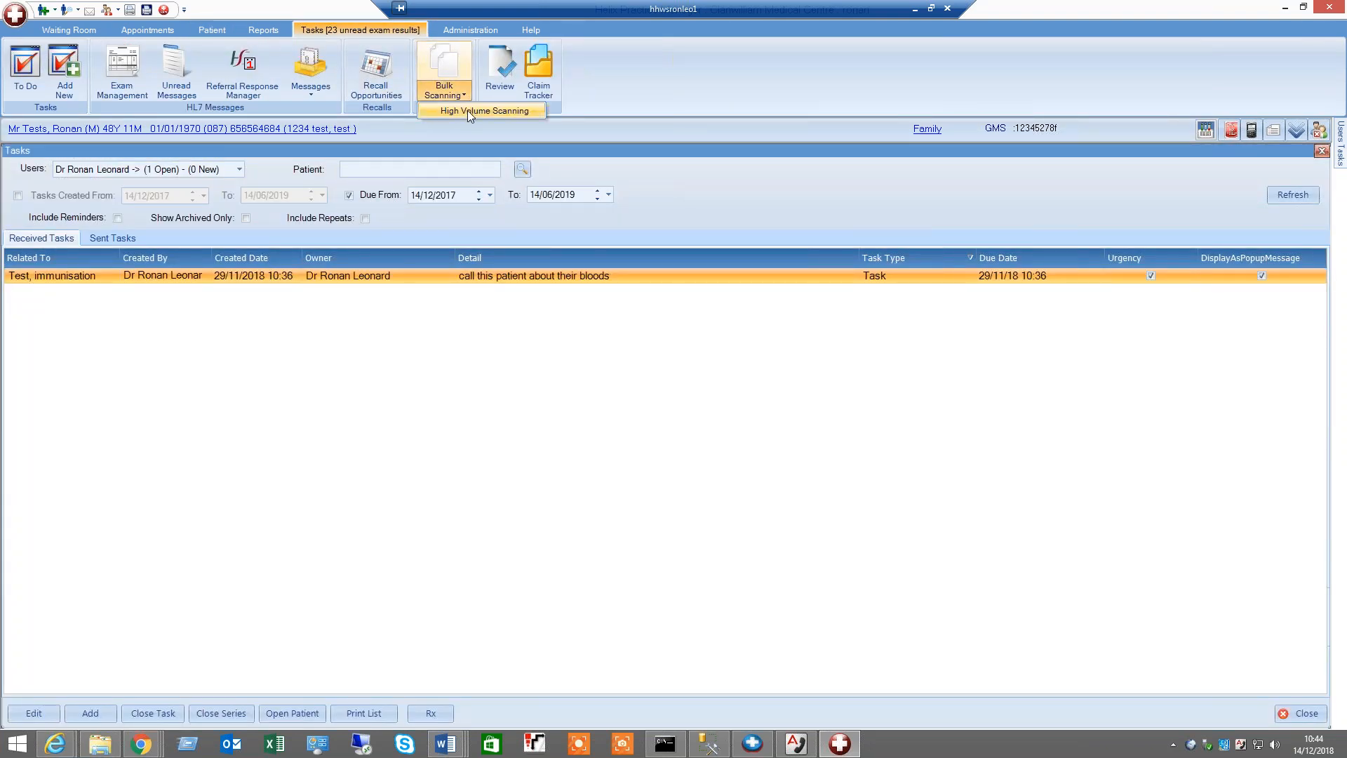
{"action": "left_click", "coordinate": [467, 110]}
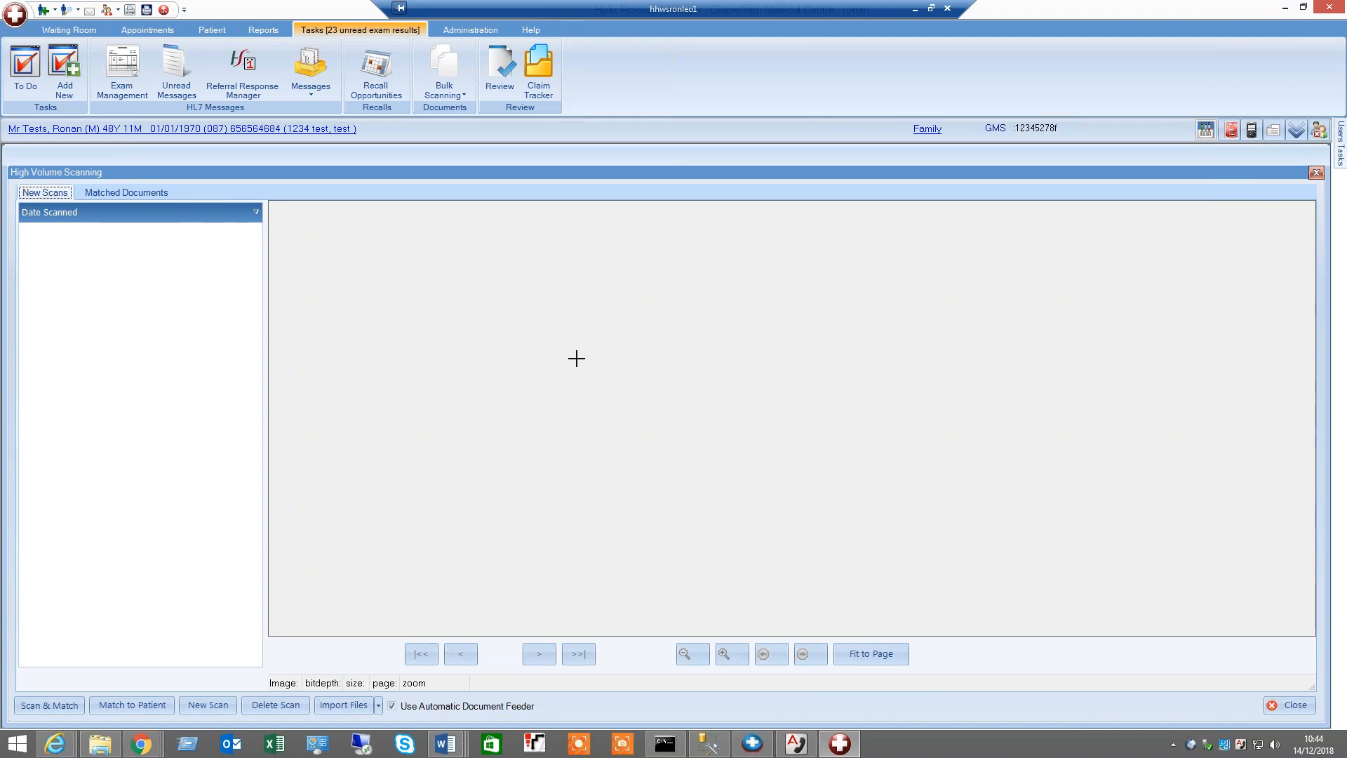
Set the scan import path, then try importing files and decline the import confirmation
{"action": "left_click", "coordinate": [378, 706]}
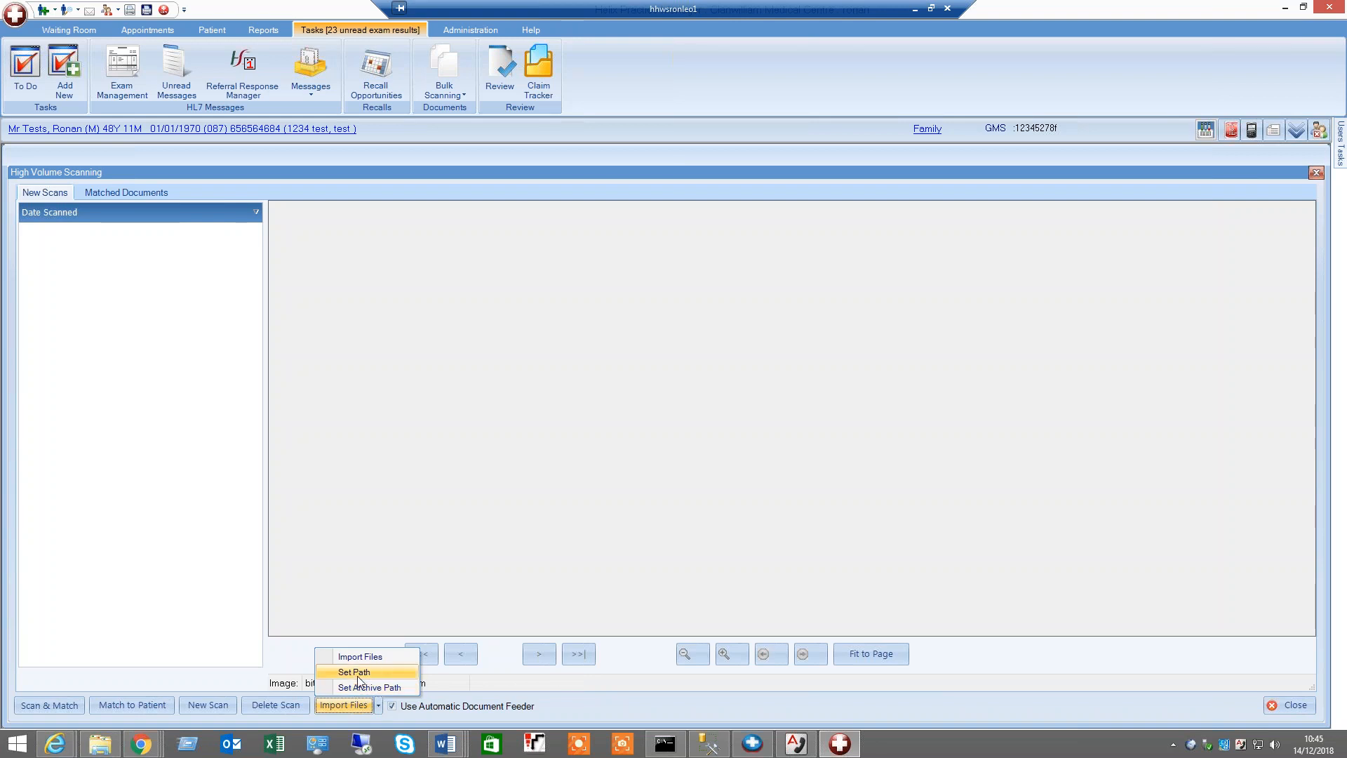
{"action": "left_click", "coordinate": [596, 516]}
{"action": "left_click", "coordinate": [341, 707]}
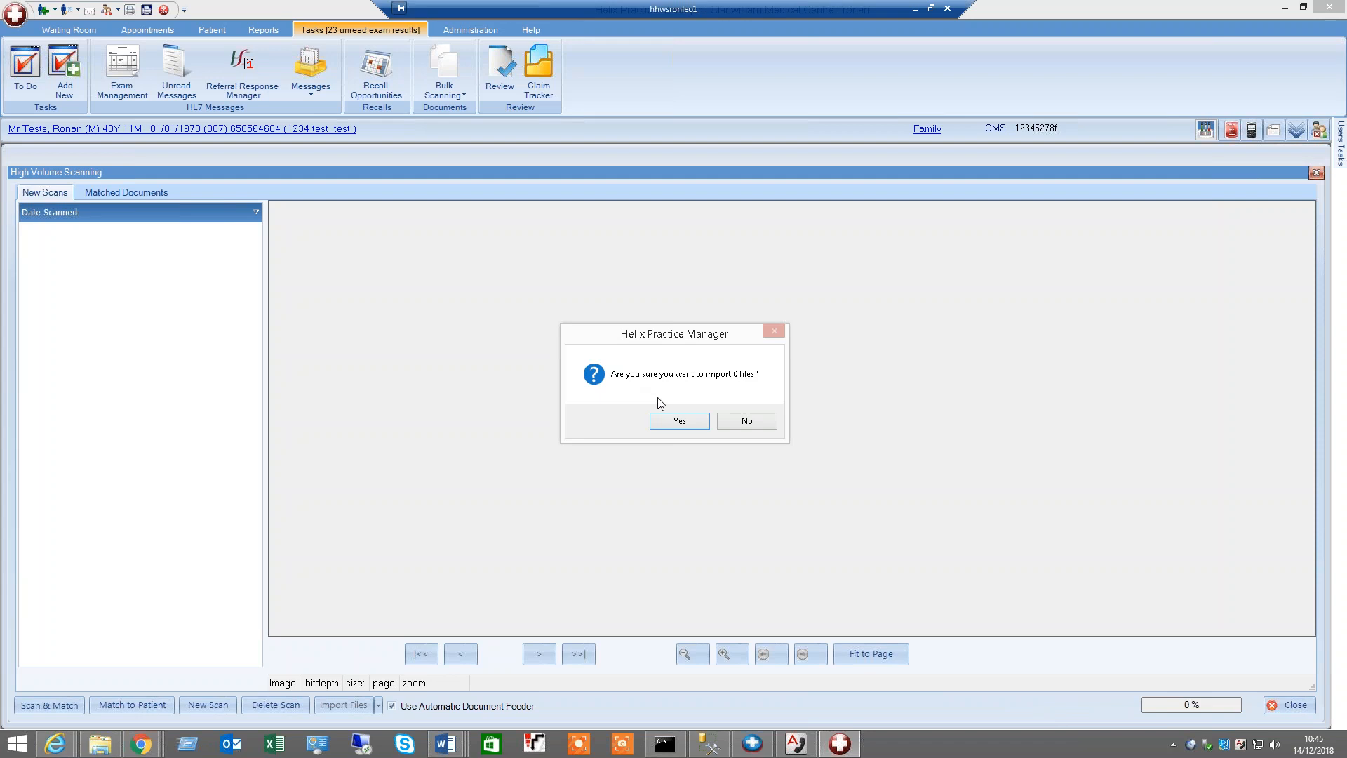
{"action": "left_click", "coordinate": [748, 421]}
Set the archive path for imported scans
{"action": "left_click", "coordinate": [378, 705]}
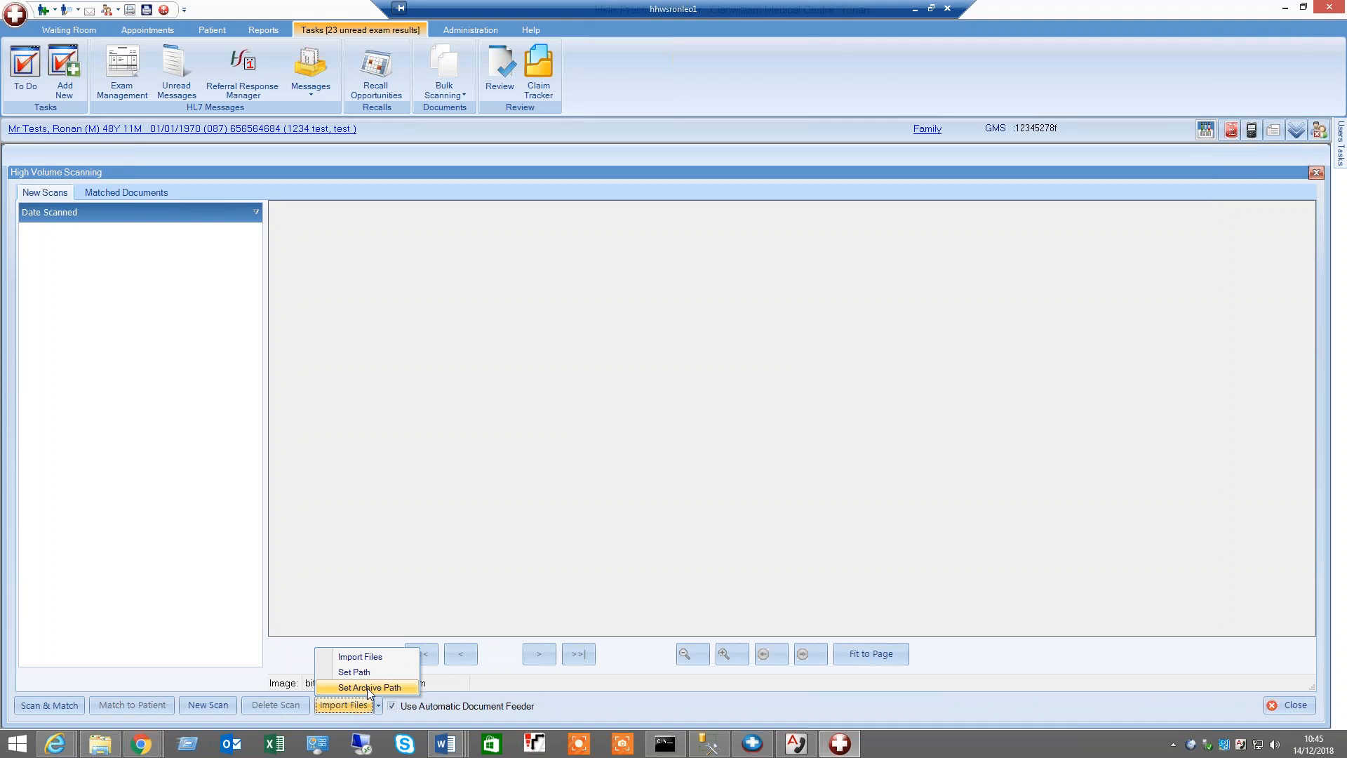
{"action": "left_click", "coordinate": [936, 256]}
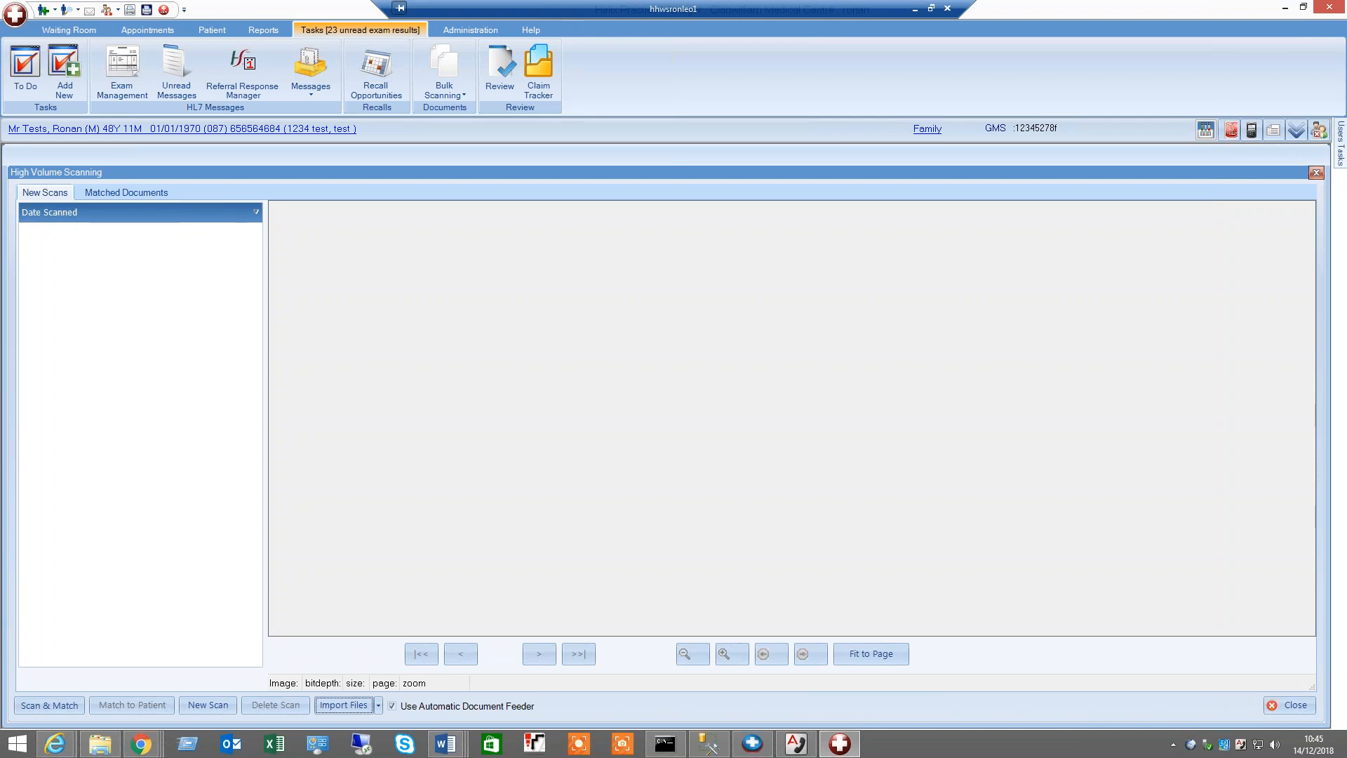
{"action": "left_click", "coordinate": [378, 706]}
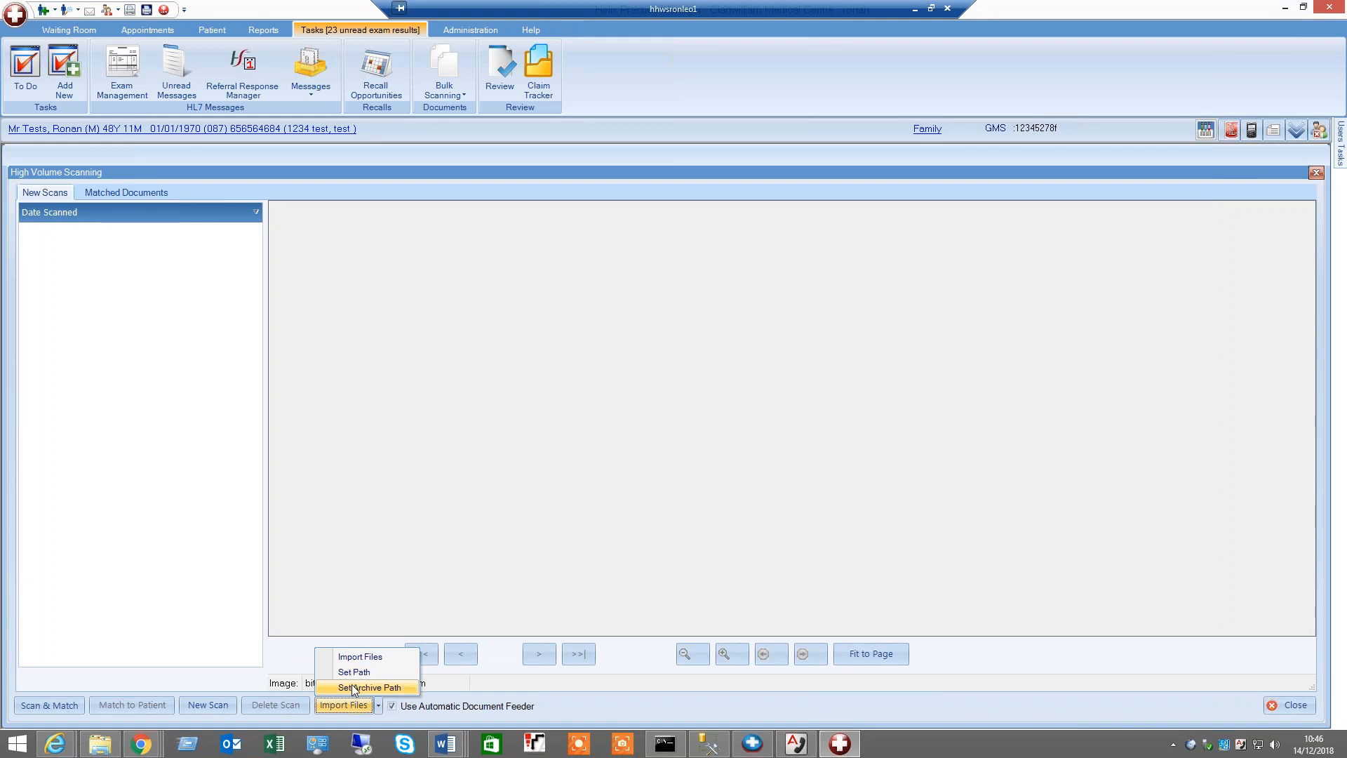
{"action": "left_click", "coordinate": [834, 325]}
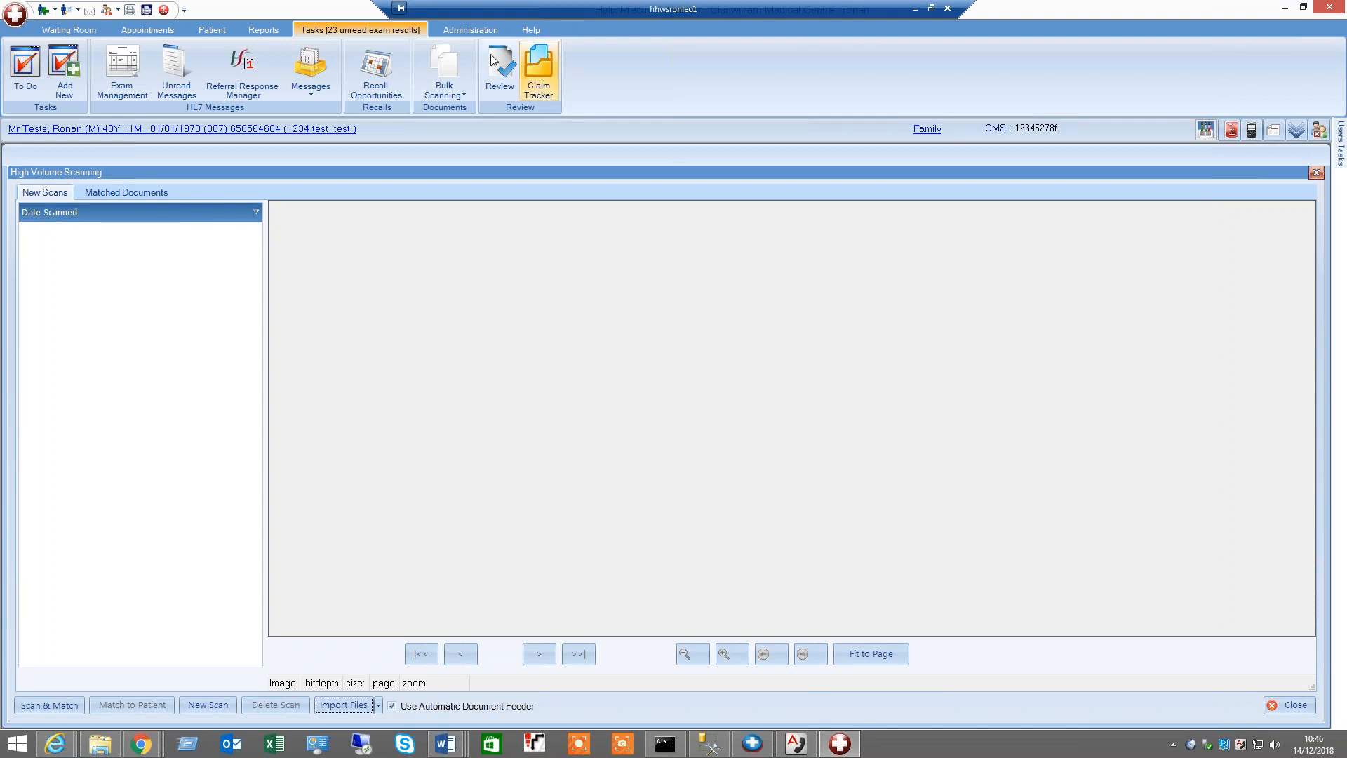
Open the HL7 test import results and explore the period filter and Unmatched Only option, refreshing the list
{"action": "left_click", "coordinate": [457, 31]}
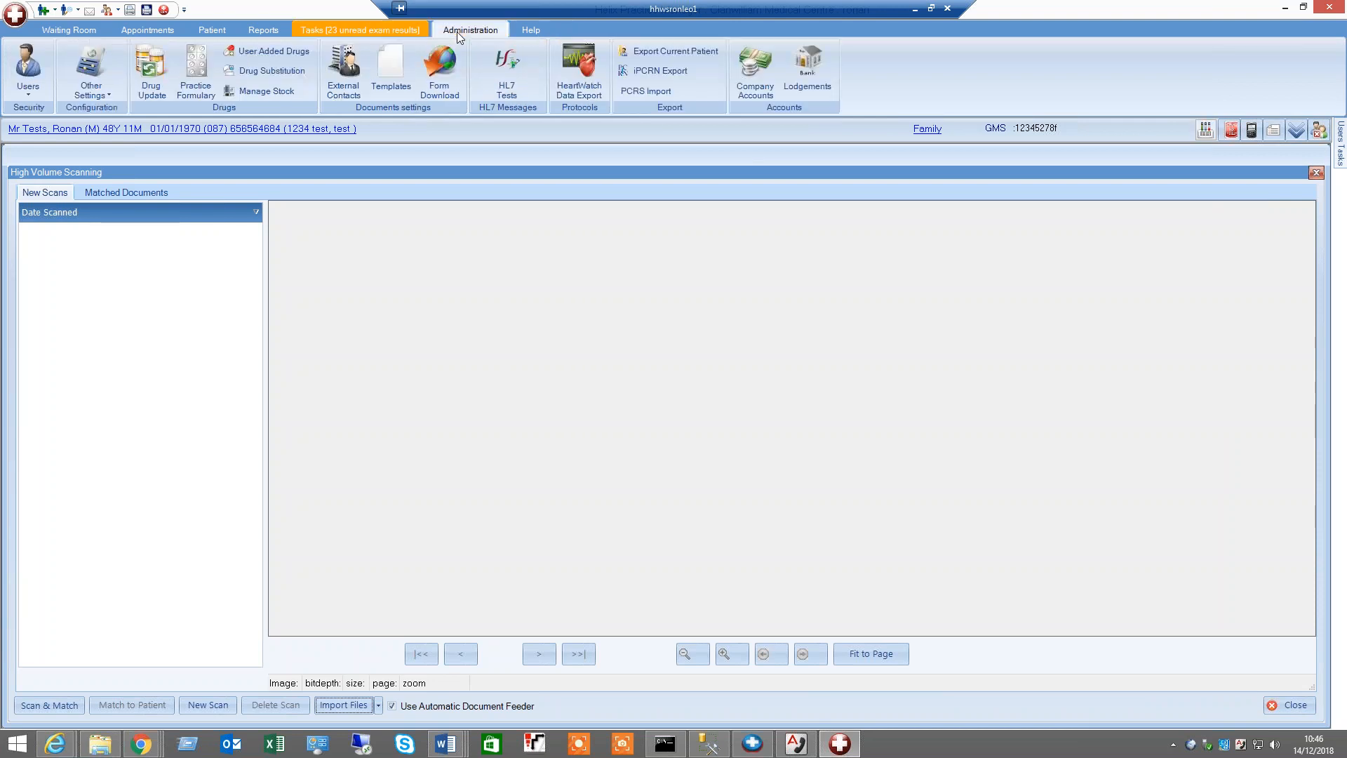
{"action": "left_click", "coordinate": [505, 68]}
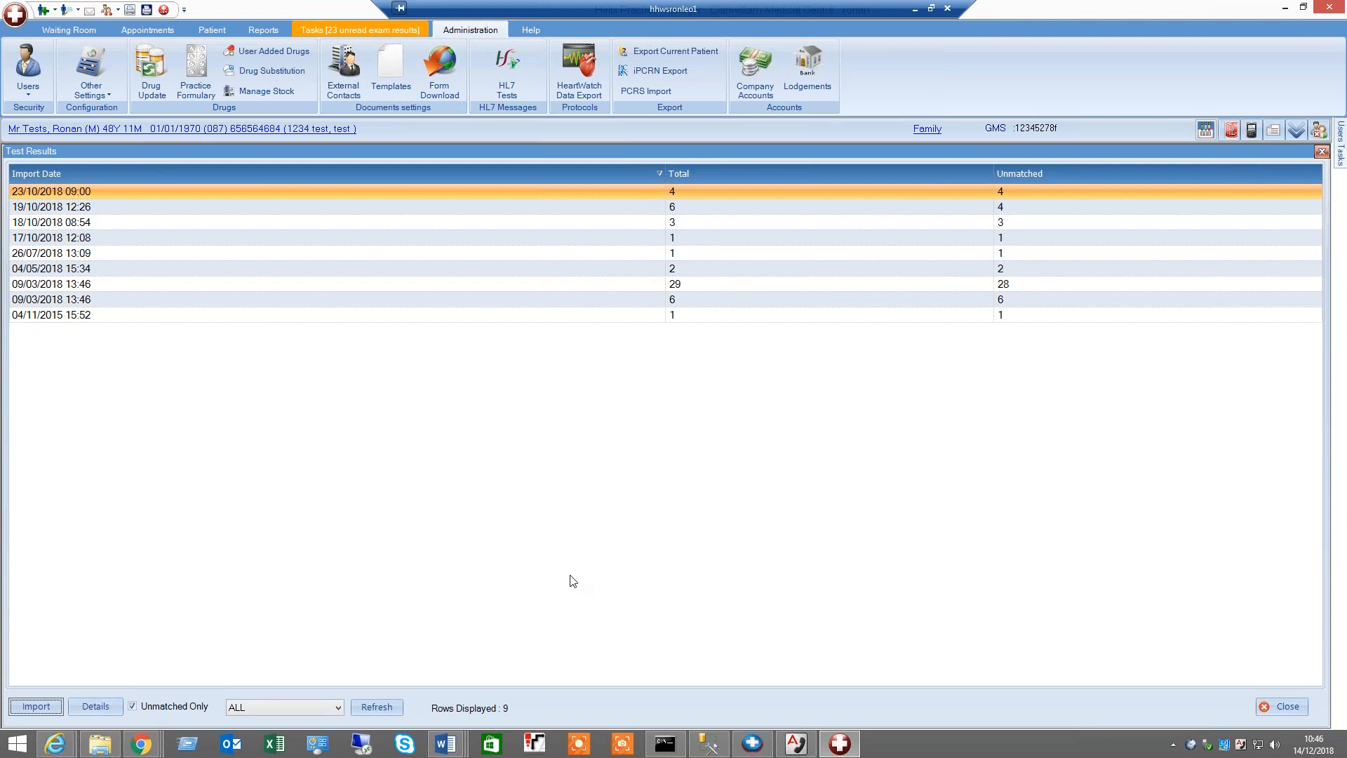
{"action": "left_click", "coordinate": [338, 707]}
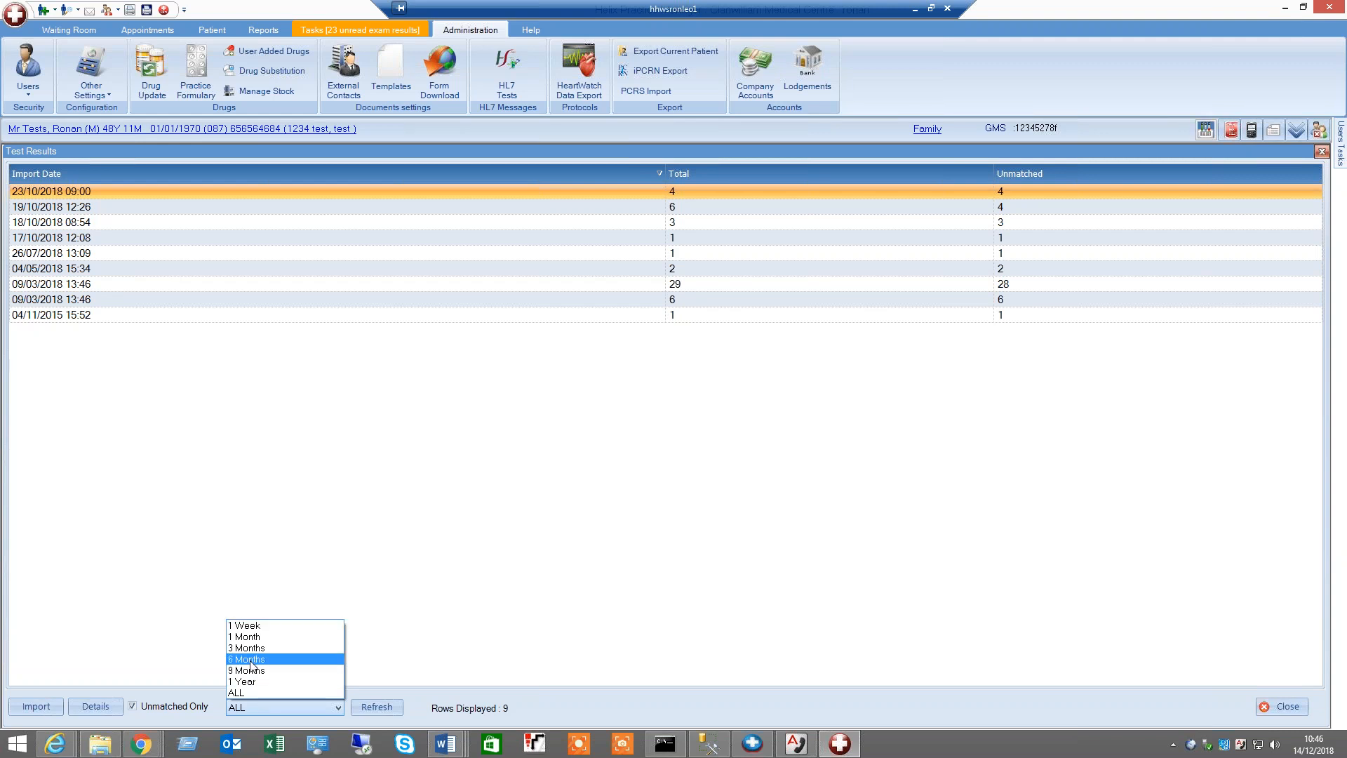
{"action": "left_click", "coordinate": [549, 482]}
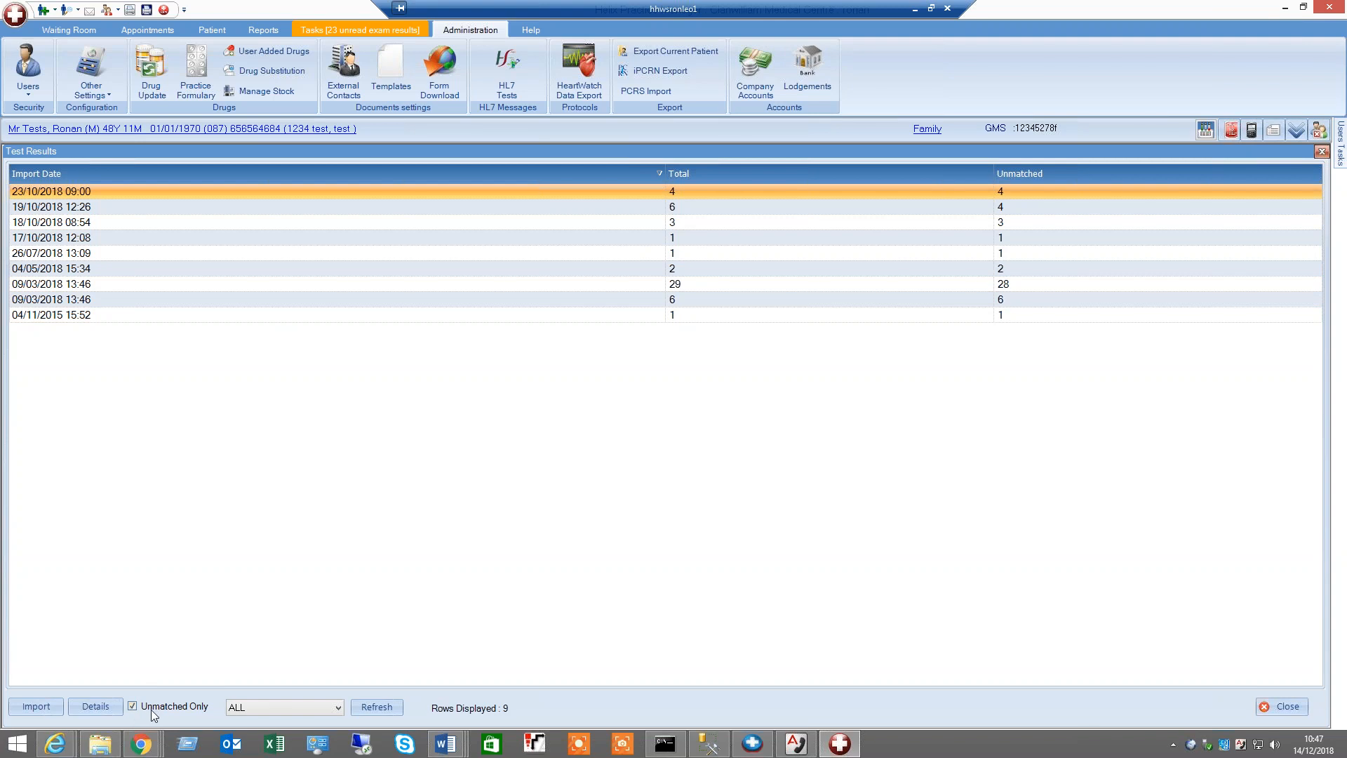
{"action": "left_click", "coordinate": [133, 706]}
{"action": "left_click", "coordinate": [132, 707]}
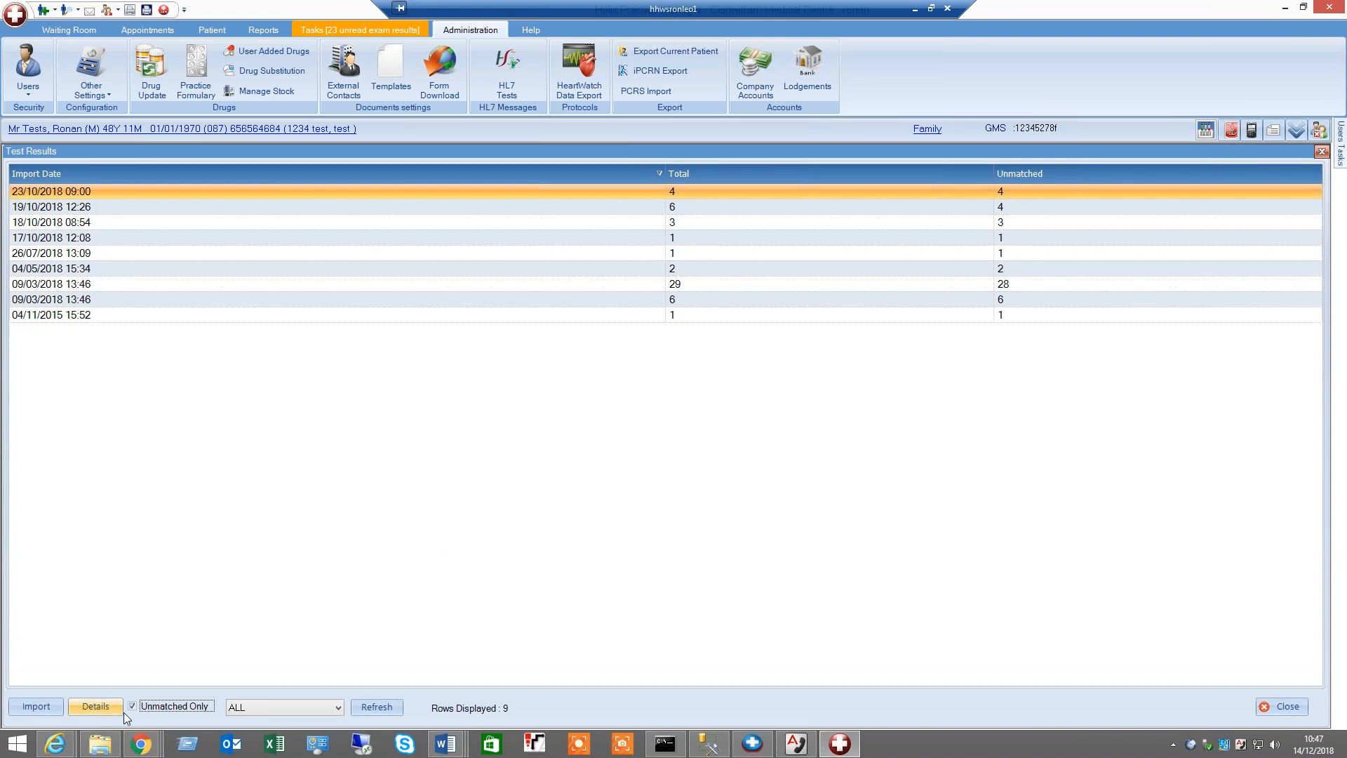
{"action": "left_click", "coordinate": [271, 709]}
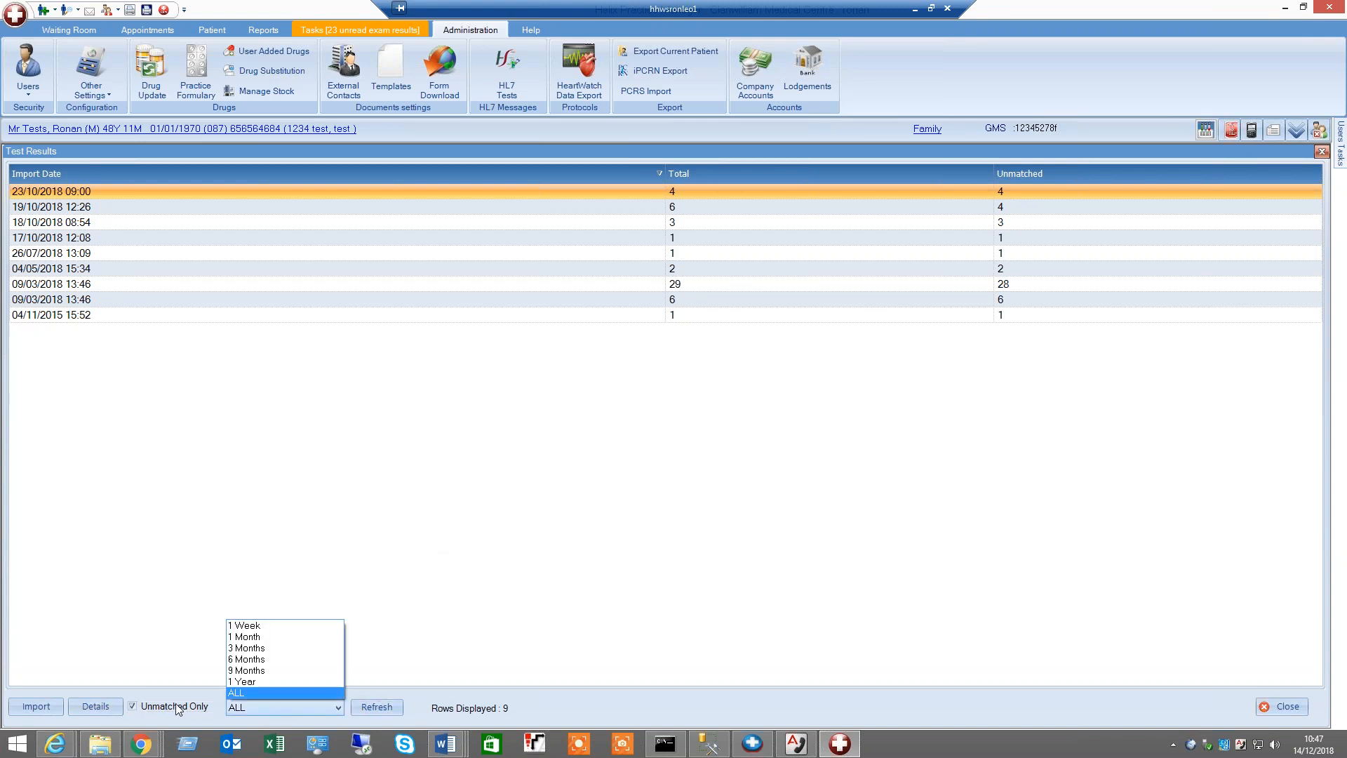
{"action": "left_click", "coordinate": [380, 709]}
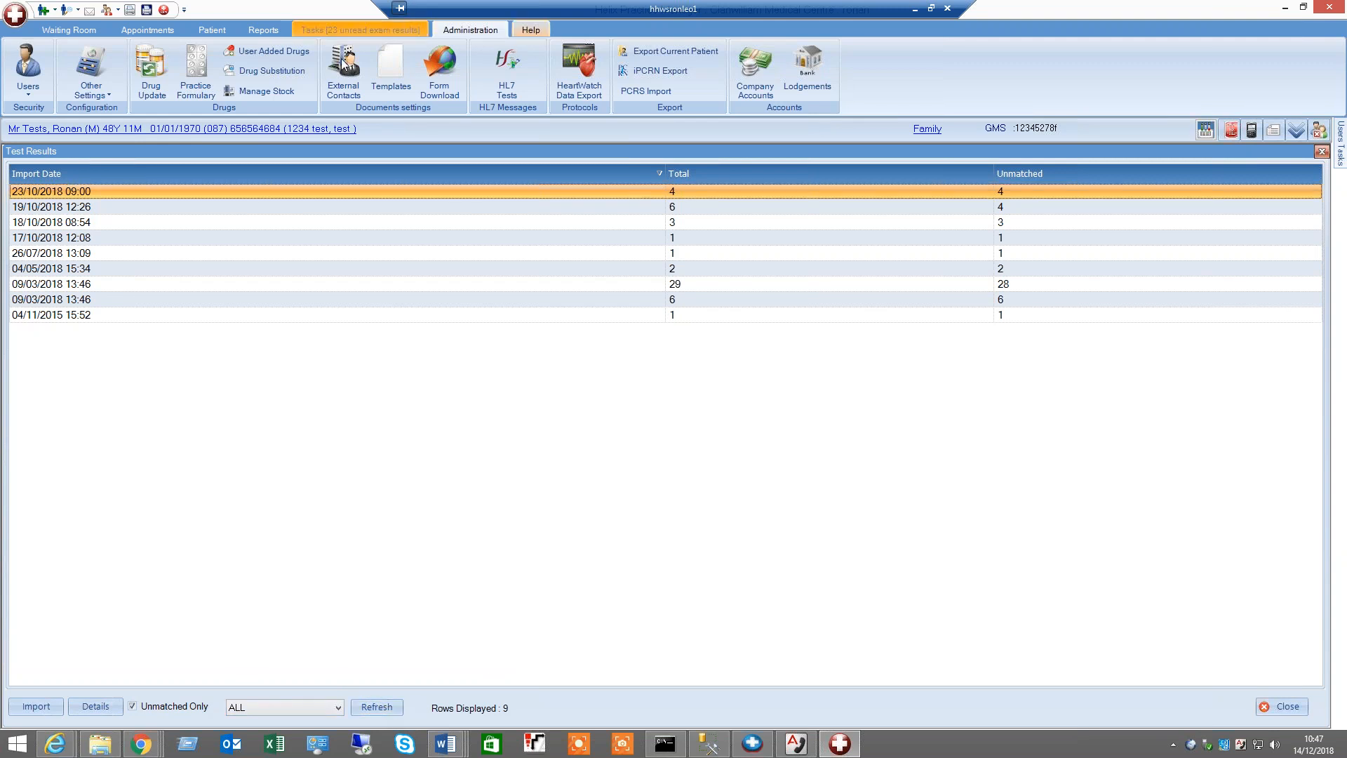
Open the machine configuration's Health Link settings, toggle Show Unmatched HL7 Messages, and cancel
{"action": "left_click", "coordinate": [91, 93]}
{"action": "left_click", "coordinate": [144, 203]}
{"action": "left_click", "coordinate": [470, 170]}
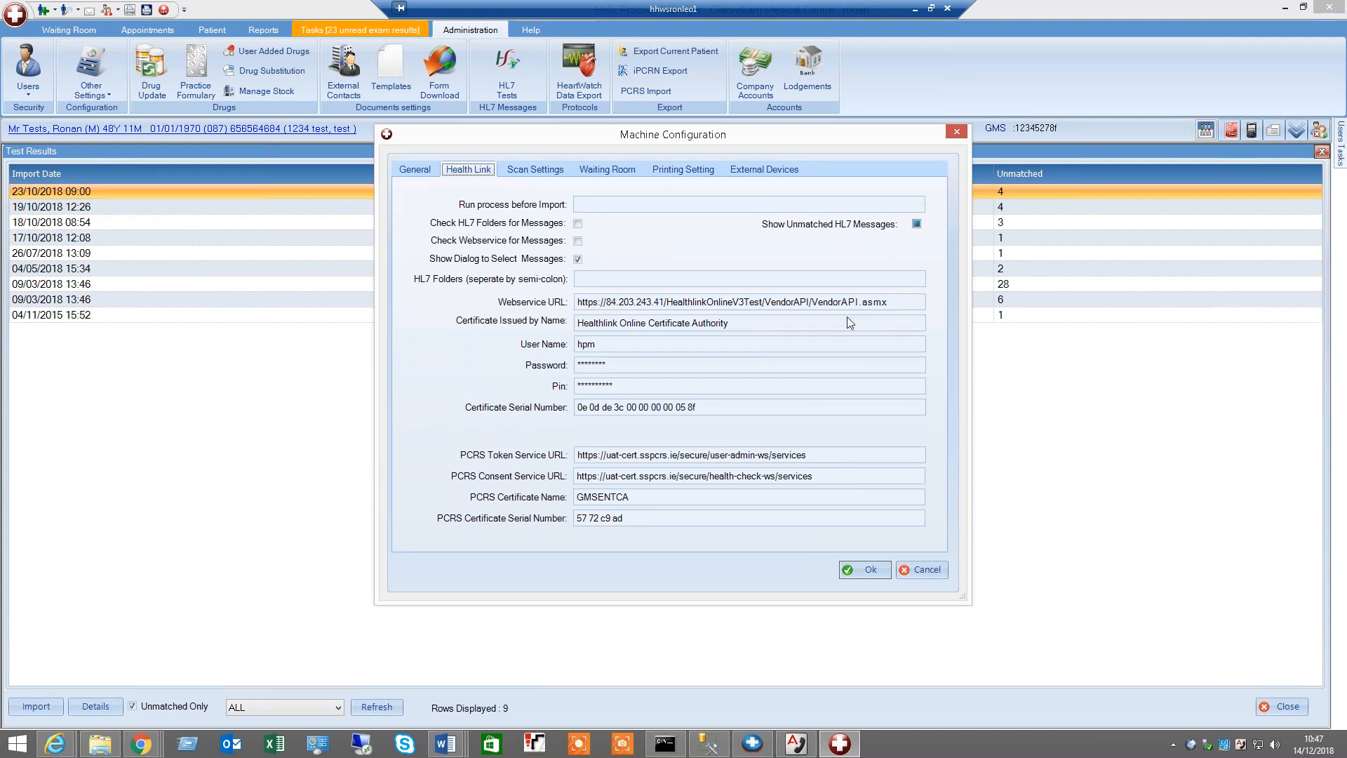
{"action": "left_click", "coordinate": [916, 223]}
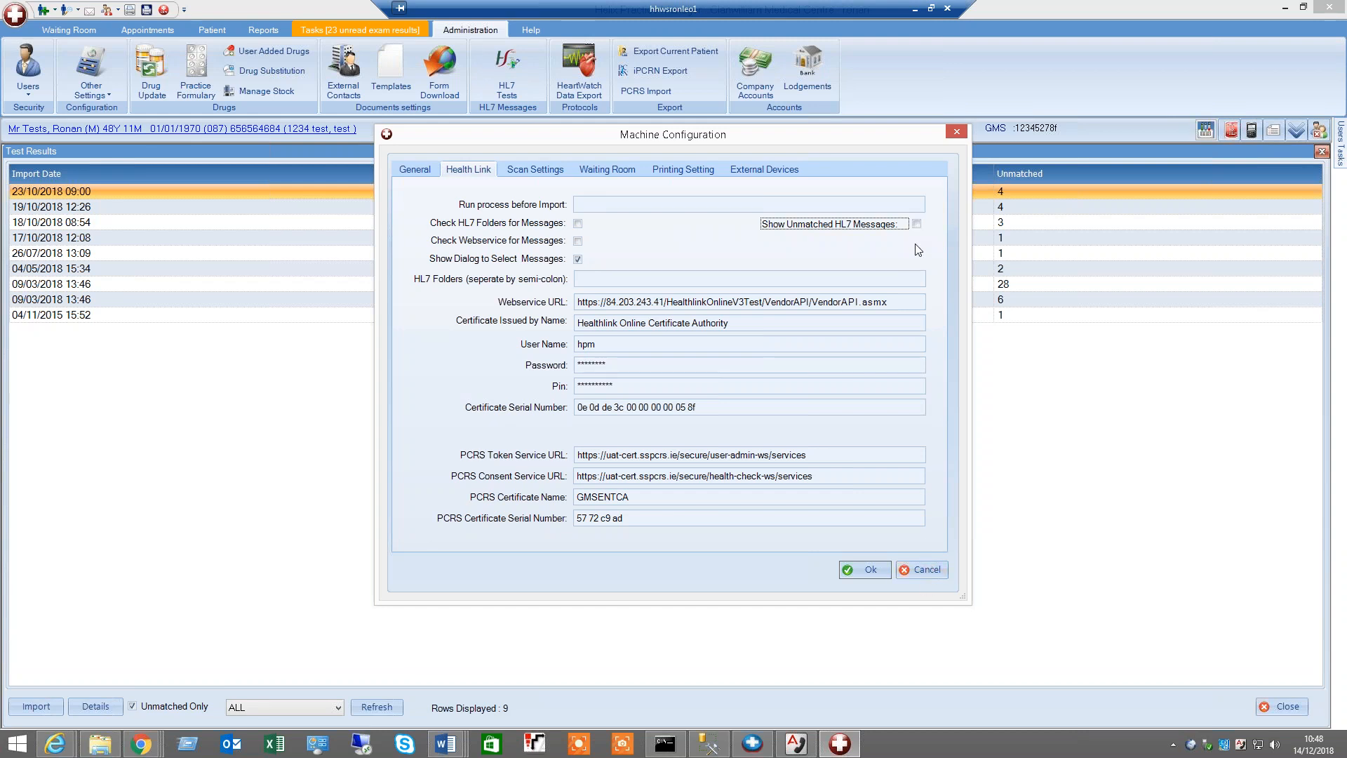
{"action": "left_click", "coordinate": [917, 225]}
{"action": "left_click", "coordinate": [932, 570]}
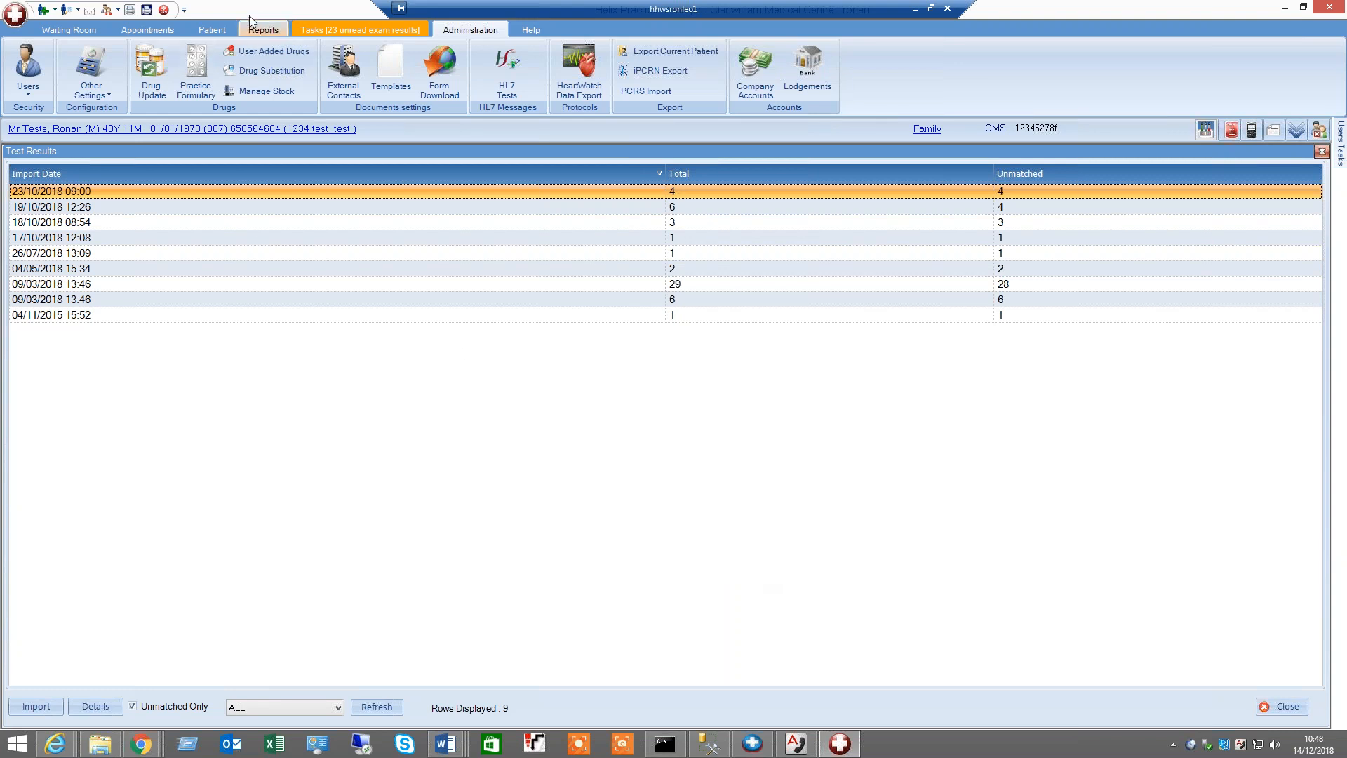
Open the patient history and review its Notes, Medical History and Documents tabs, selecting the documents
{"action": "left_click", "coordinate": [212, 30]}
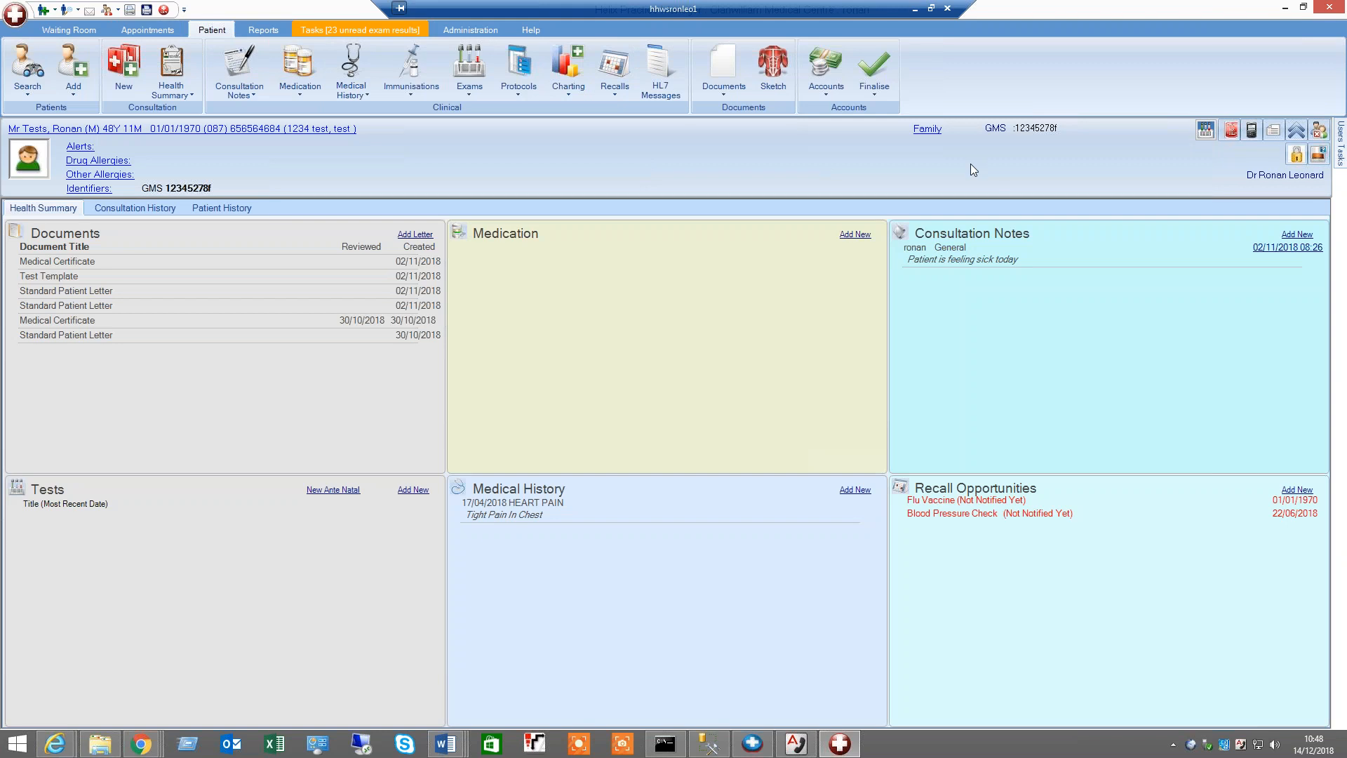
{"action": "left_click", "coordinate": [1318, 154]}
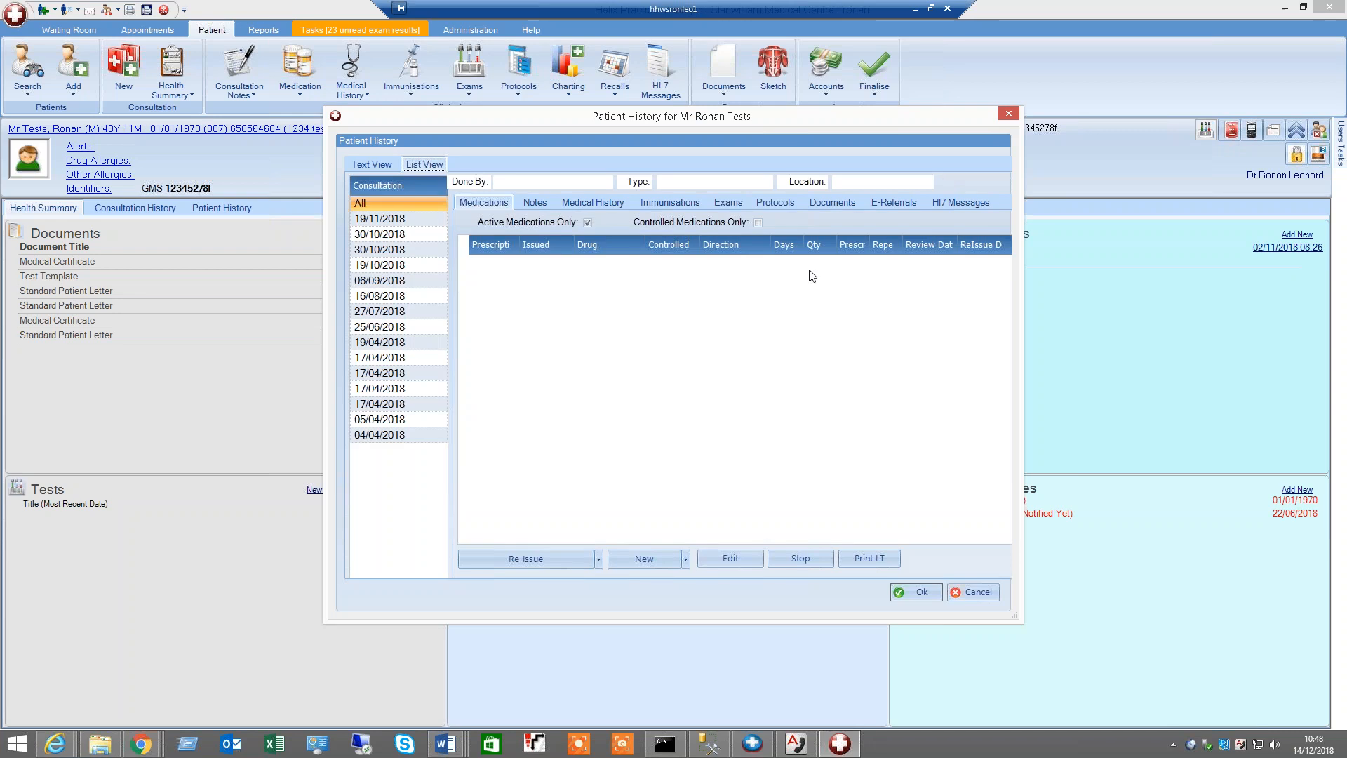
{"action": "left_click", "coordinate": [541, 205]}
{"action": "left_click", "coordinate": [569, 202]}
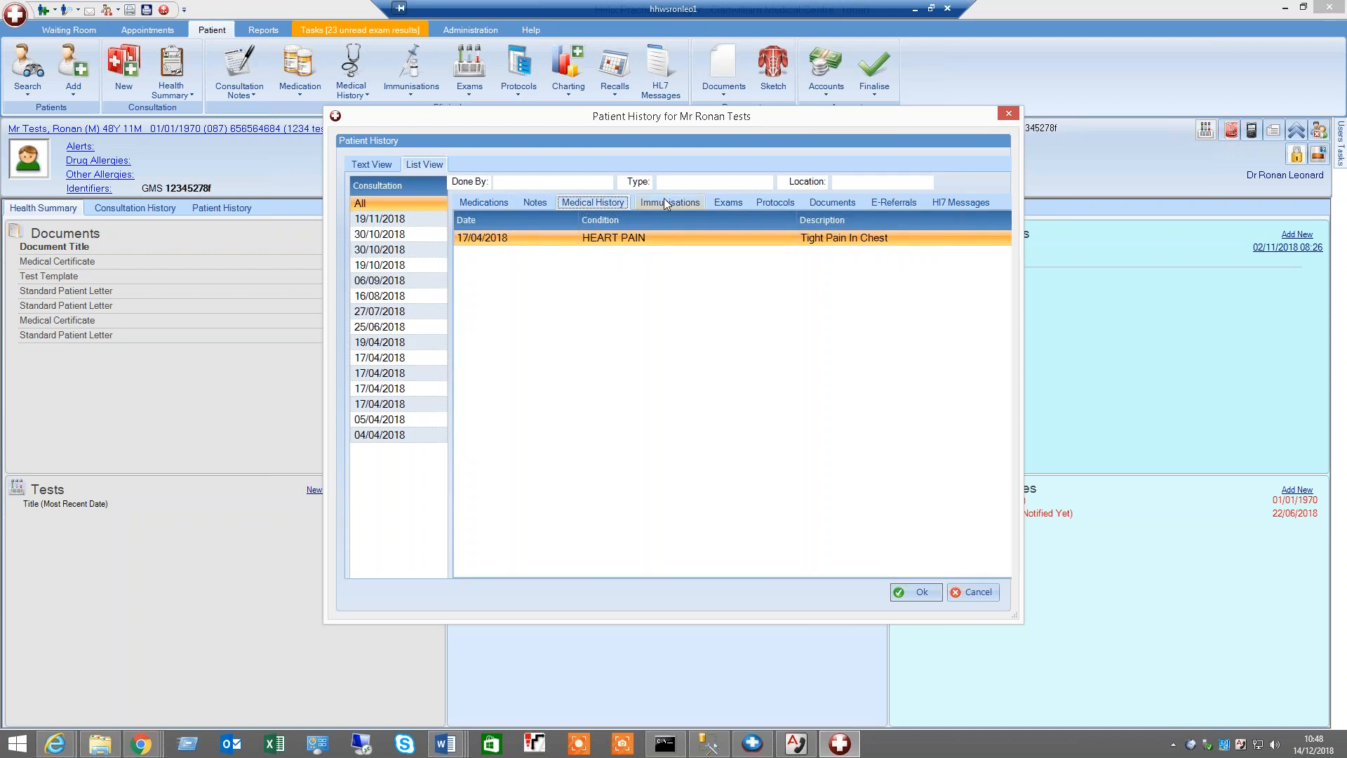
{"action": "left_click", "coordinate": [833, 203]}
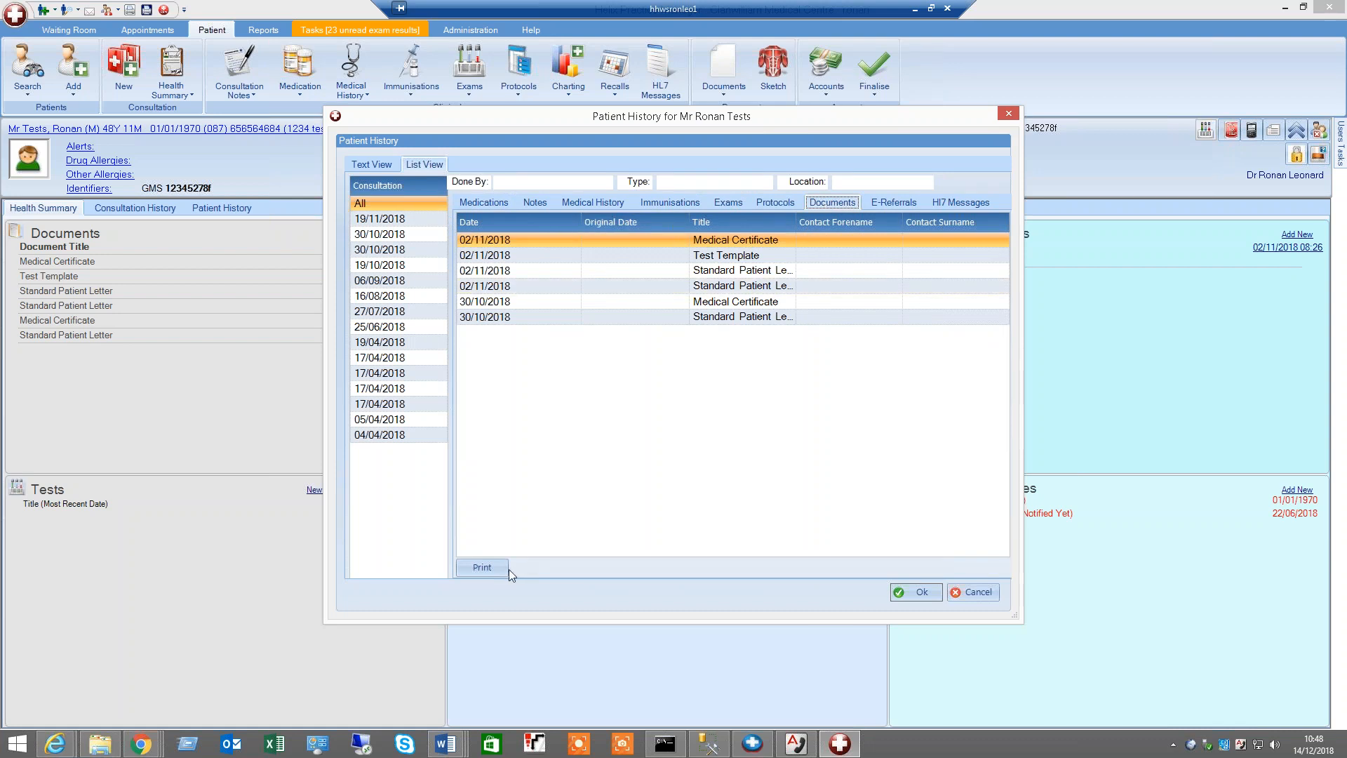
{"action": "left_click", "coordinate": [552, 316], "text": "shift"}
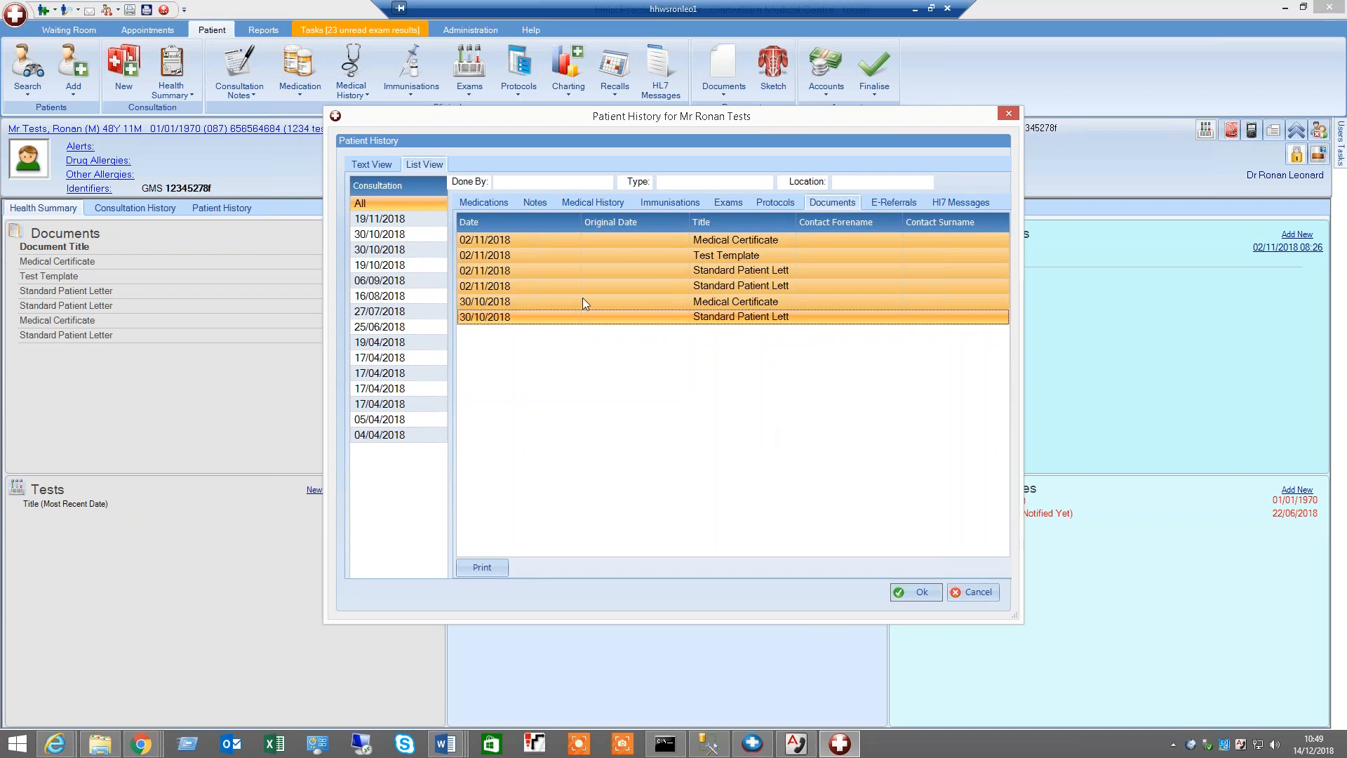
Start printing the selected documents, cancel printing, and close the patient history
{"action": "left_click", "coordinate": [484, 567]}
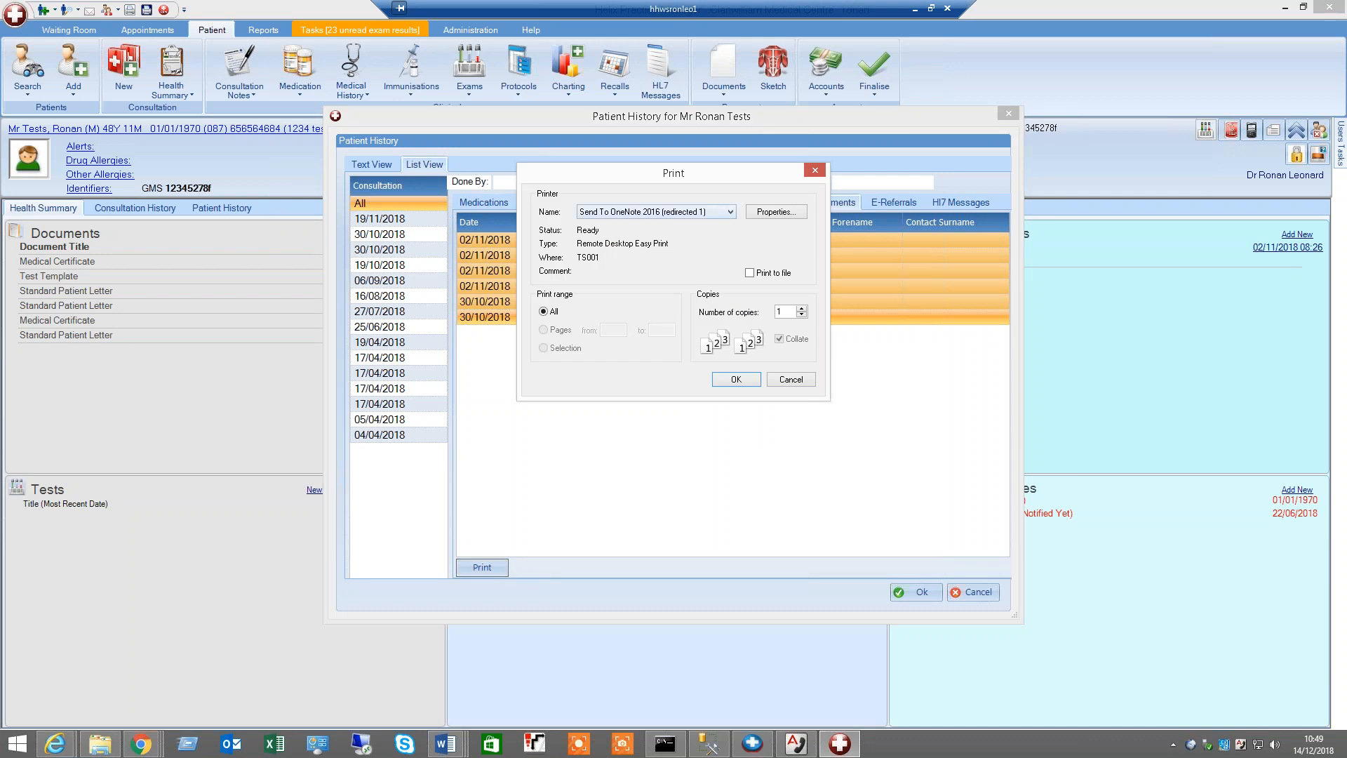
{"action": "key", "text": "Escape"}
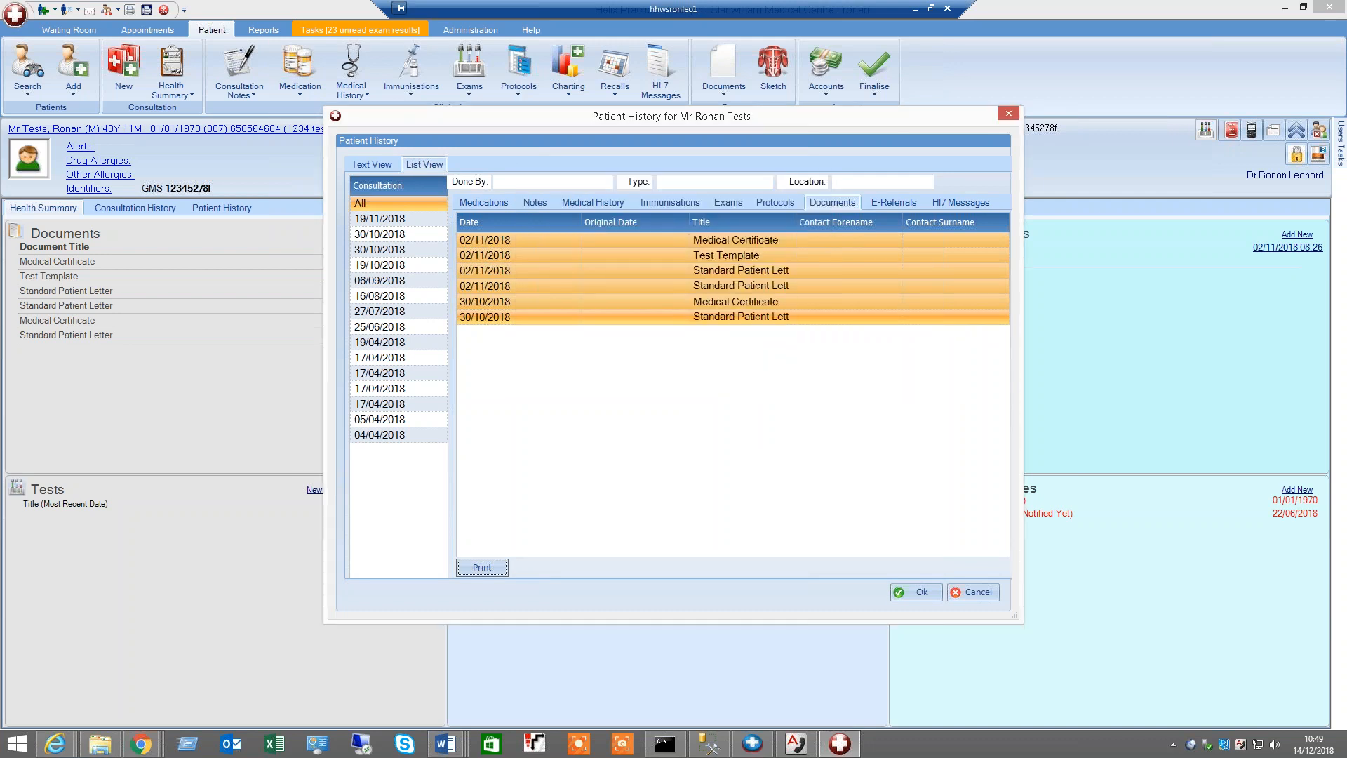
{"action": "left_click", "coordinate": [978, 591]}
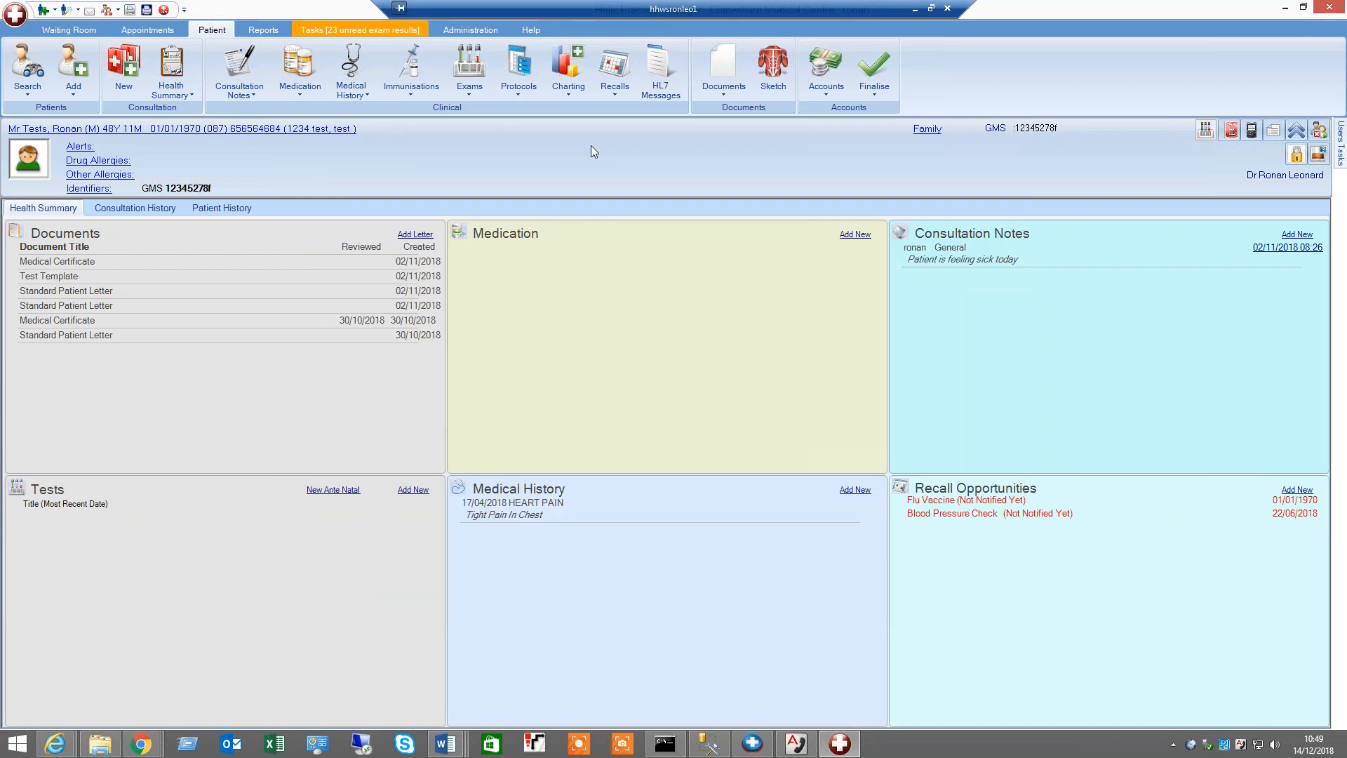
Open the Claim Tracker and open the chart for the rejected 12/10/2018 Diabetes annual visit
{"action": "left_click", "coordinate": [35, 90]}
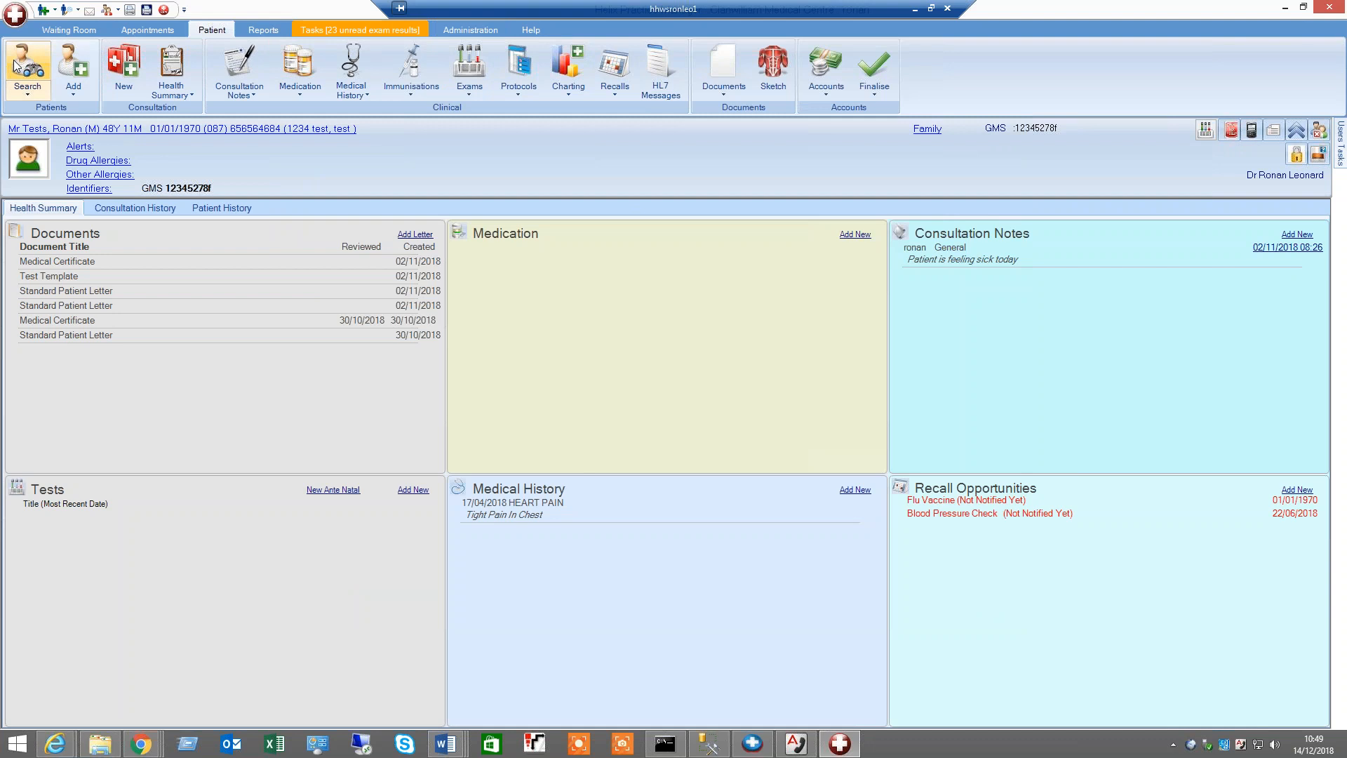
{"action": "left_click", "coordinate": [393, 33]}
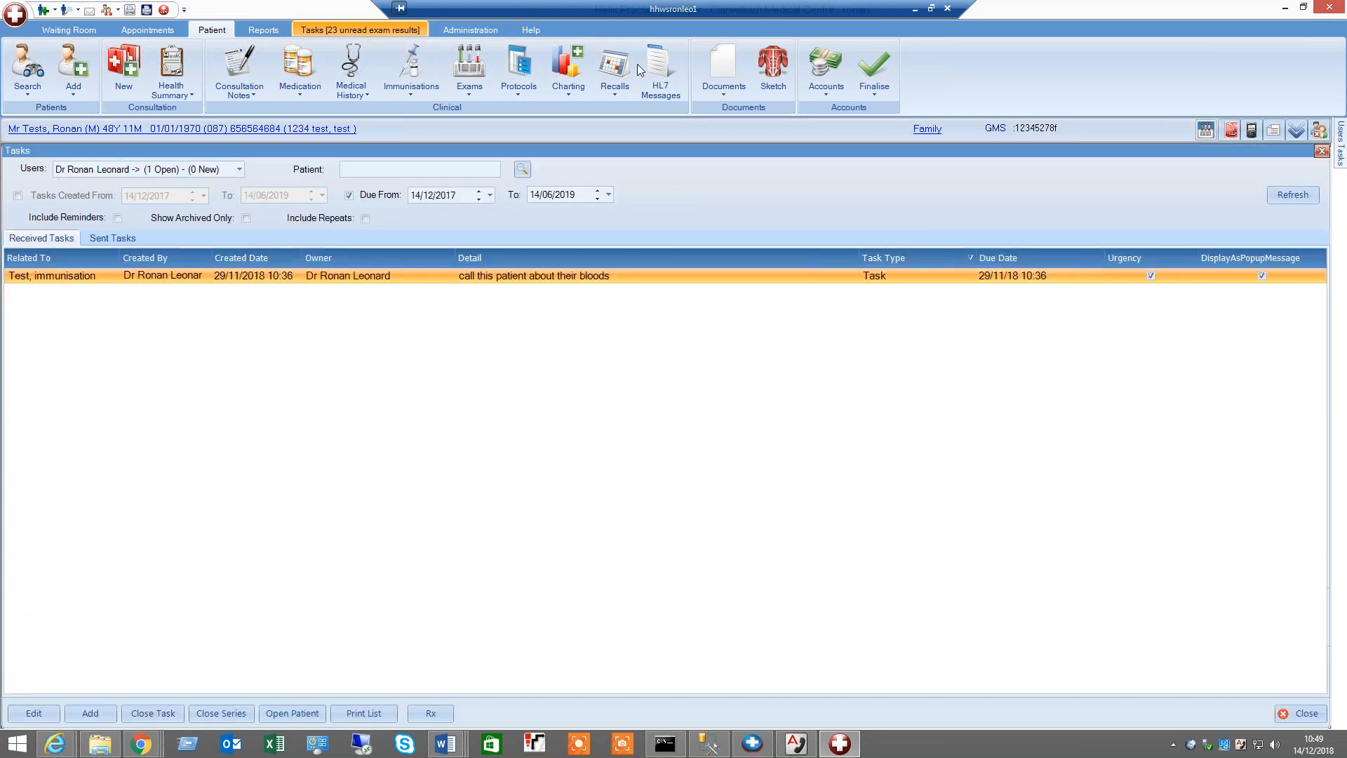
{"action": "left_click", "coordinate": [538, 66]}
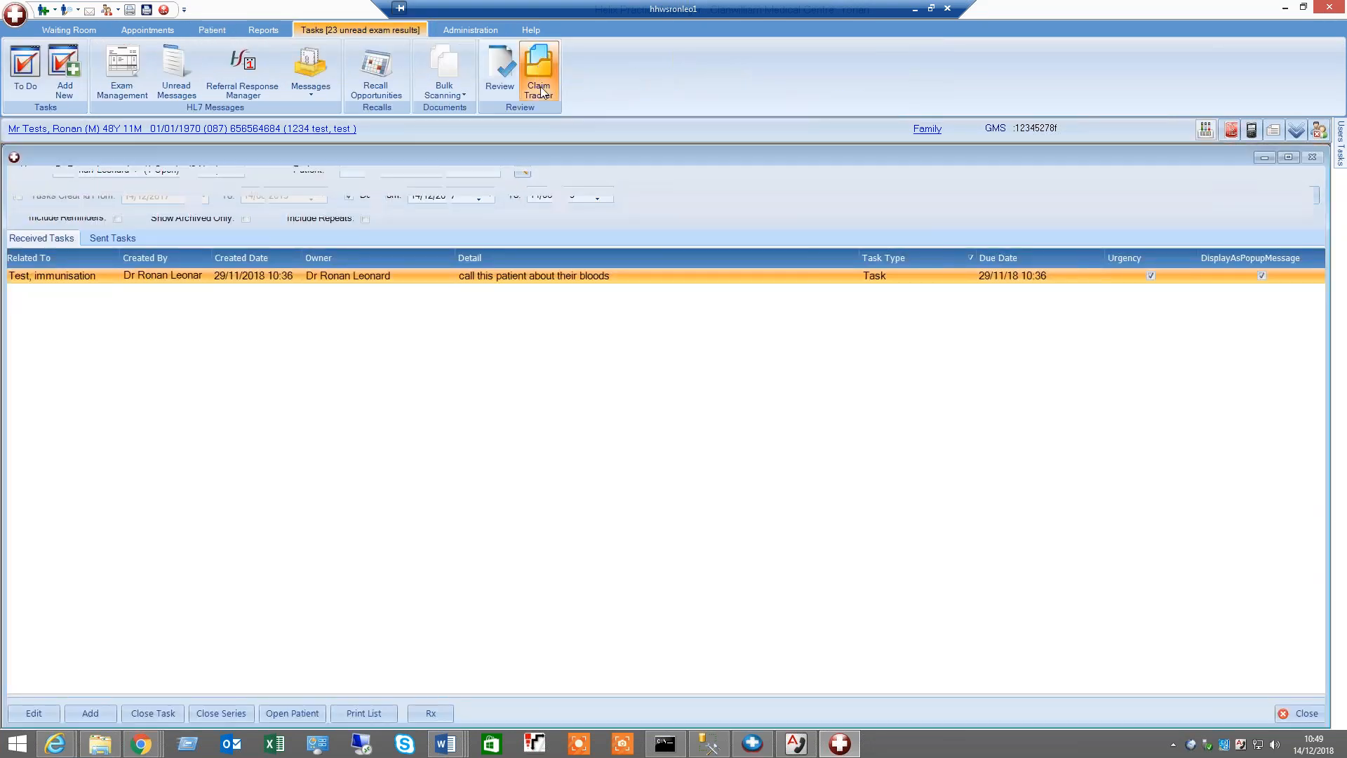
{"action": "left_click", "coordinate": [1159, 705]}
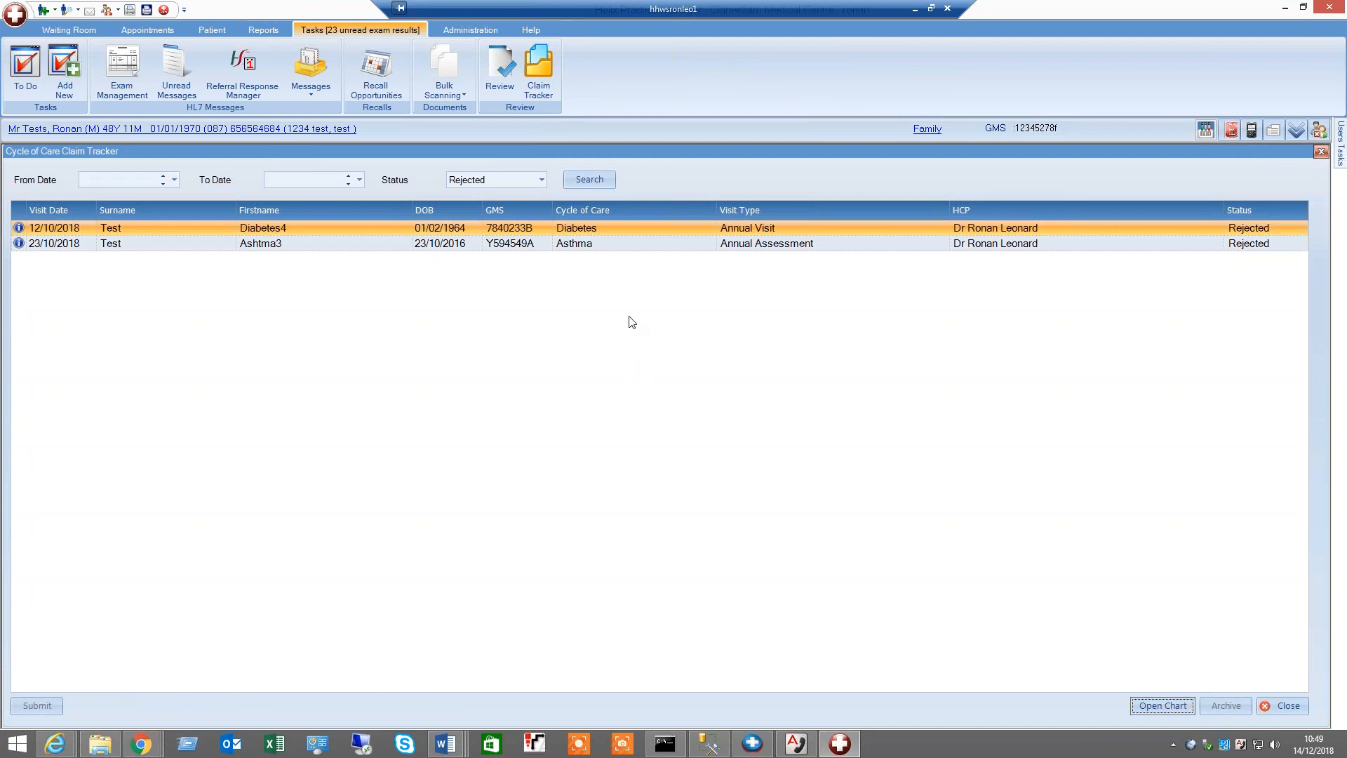
{"action": "left_click", "coordinate": [642, 229]}
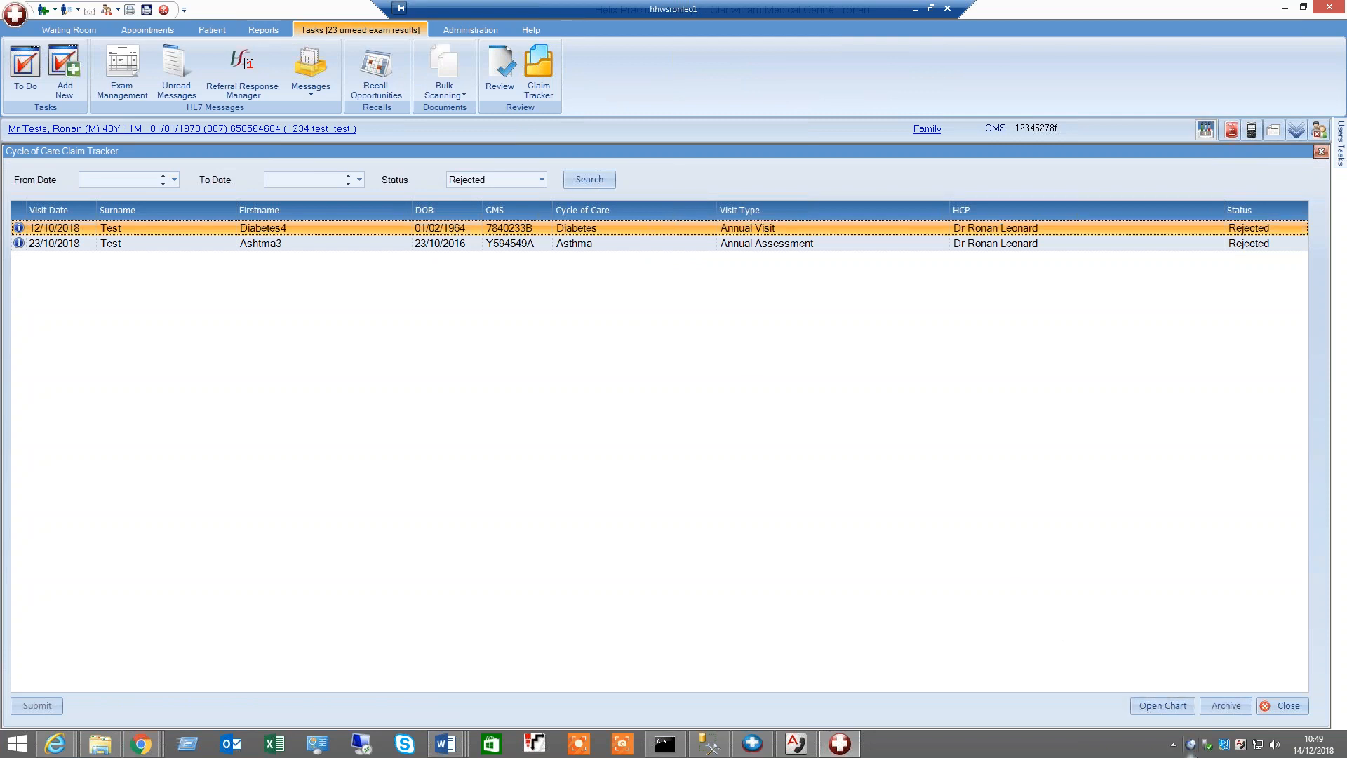
{"action": "left_click", "coordinate": [1150, 711]}
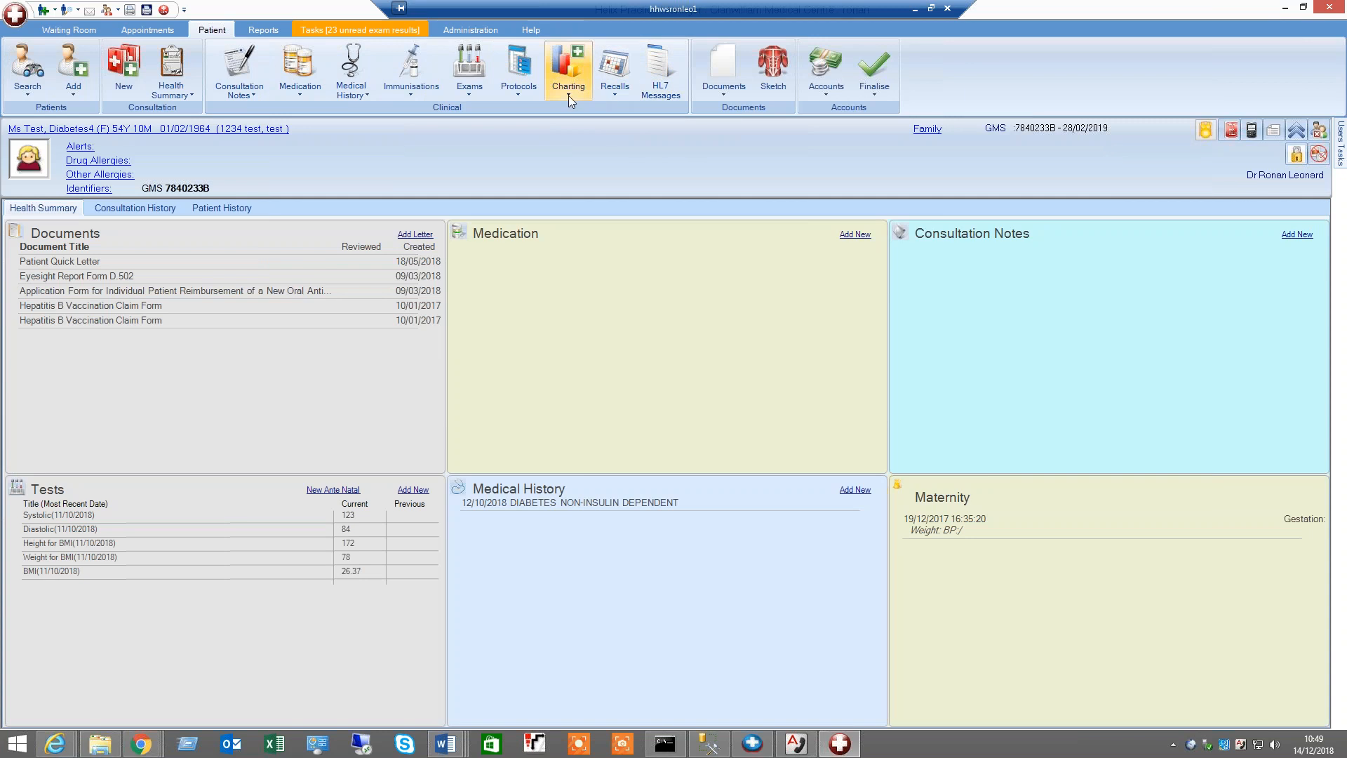
Open the Cervical Smear chart for this patient
{"action": "left_click", "coordinate": [524, 95]}
{"action": "left_click", "coordinate": [525, 114]}
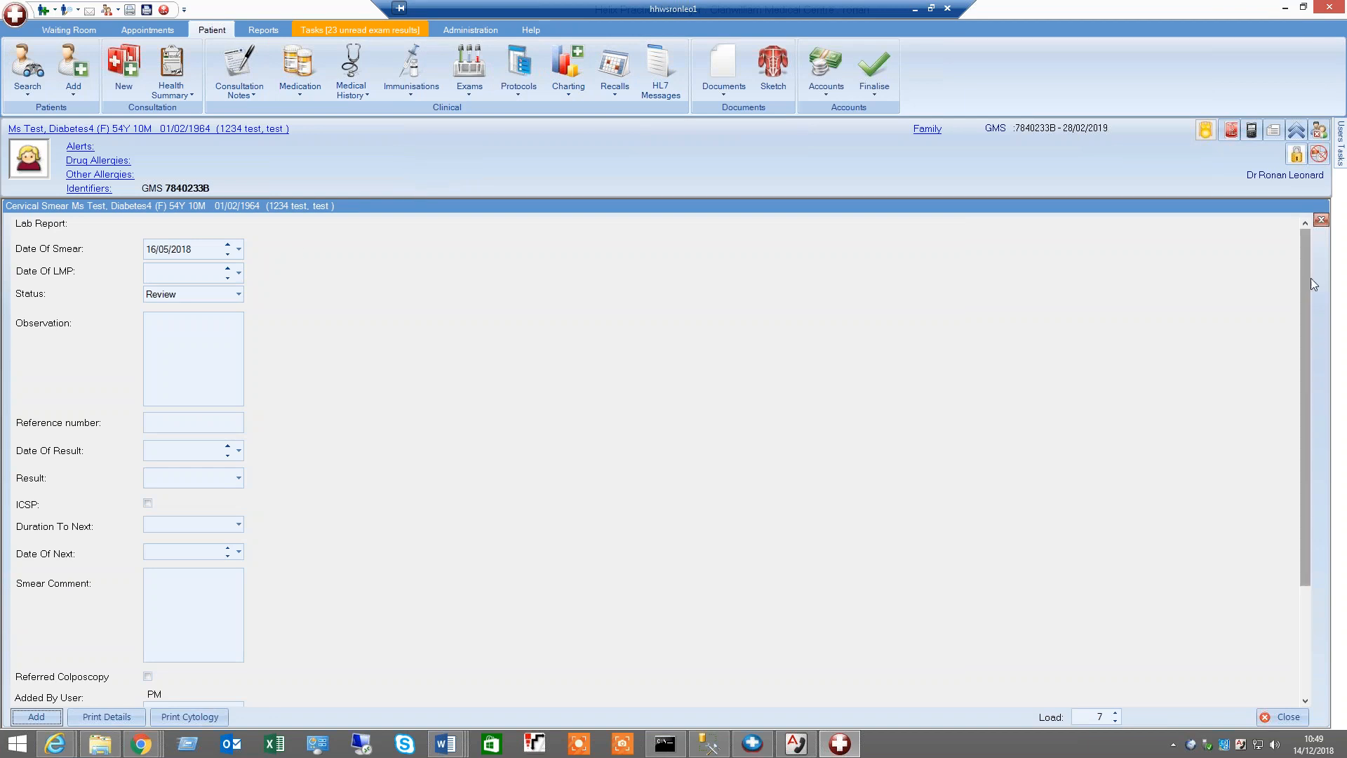
Scroll through the Cervical Smear chart fields and close the chart
{"action": "left_click_drag", "start_coordinate": [1303, 283], "coordinate": [1303, 498]}
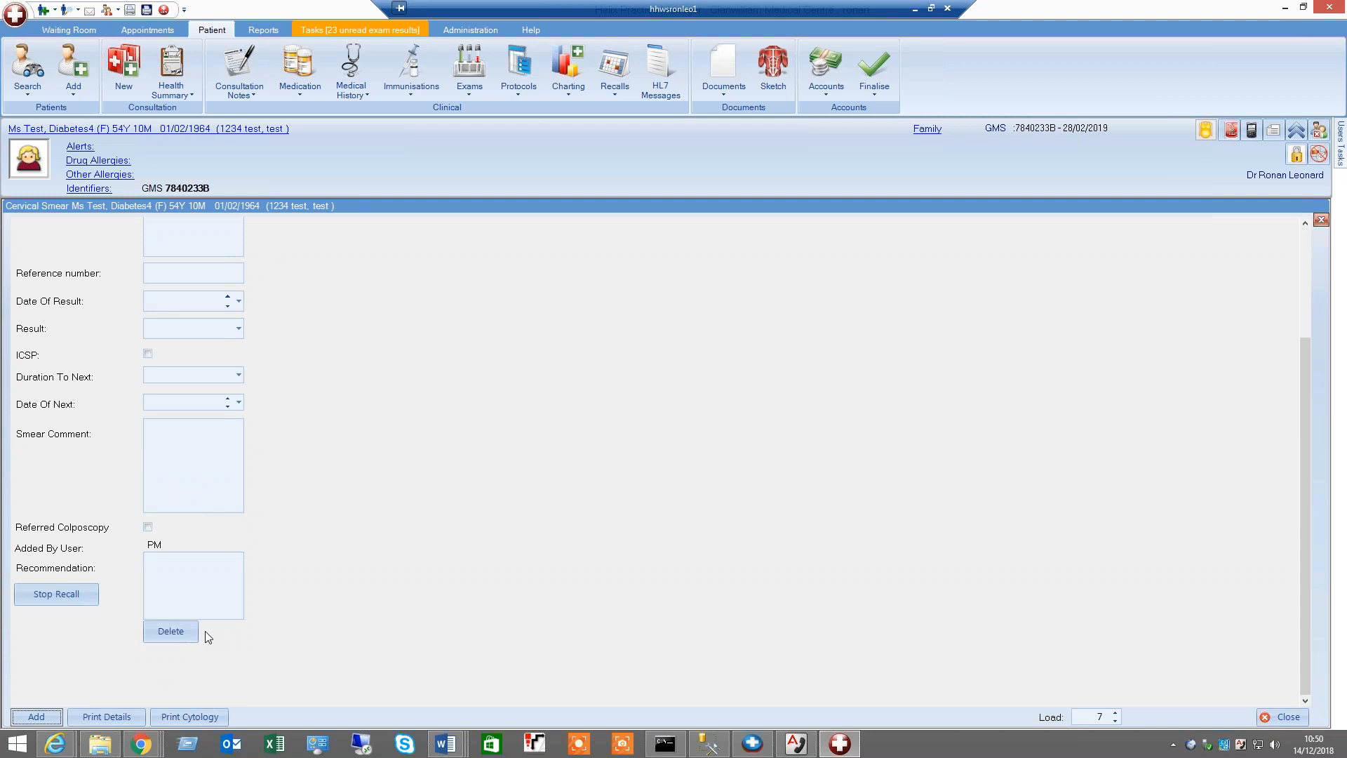
{"action": "left_click_drag", "start_coordinate": [1308, 583], "coordinate": [1301, 456]}
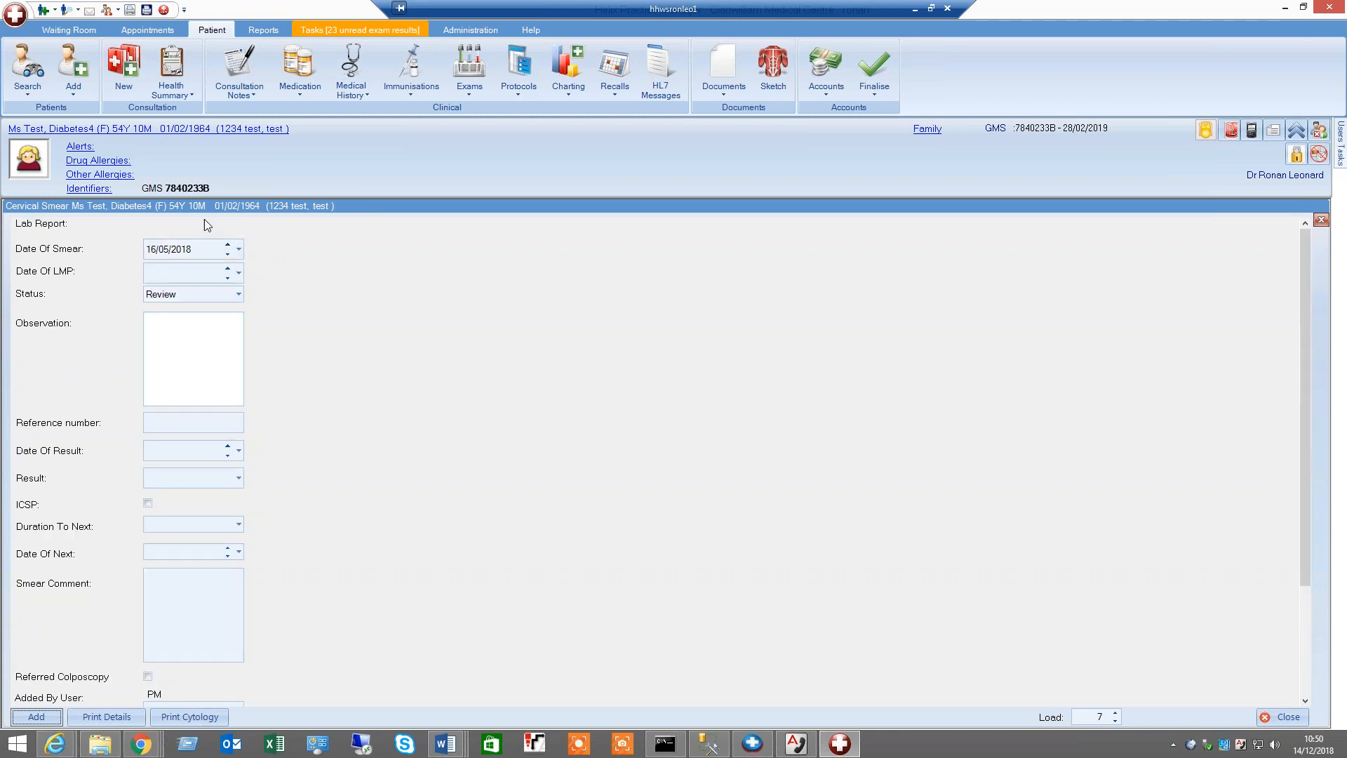
{"action": "mouse_move", "coordinate": [1307, 308]}
{"action": "left_mouse_down"}
{"action": "mouse_move", "coordinate": [1301, 498]}
{"action": "mouse_move", "coordinate": [1311, 316]}
{"action": "left_mouse_up"}
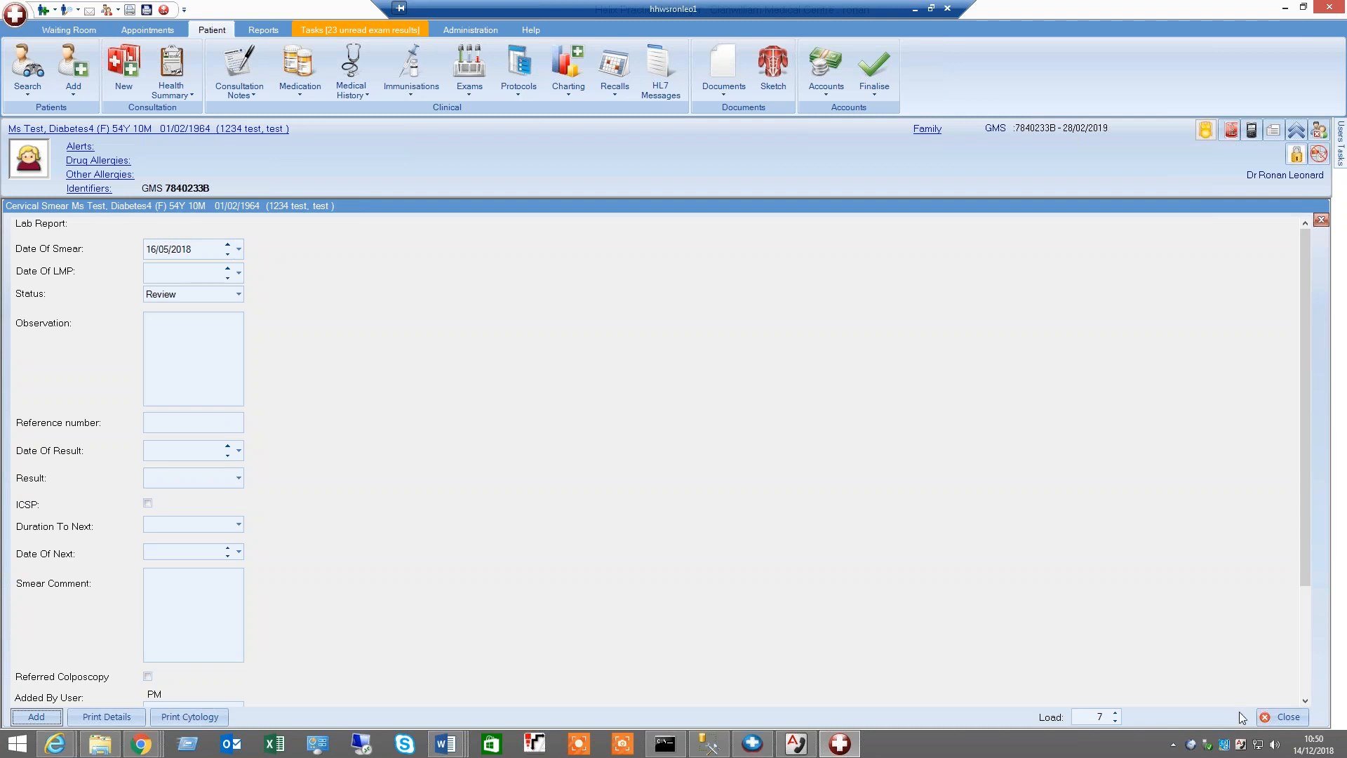
{"action": "left_click", "coordinate": [1283, 716]}
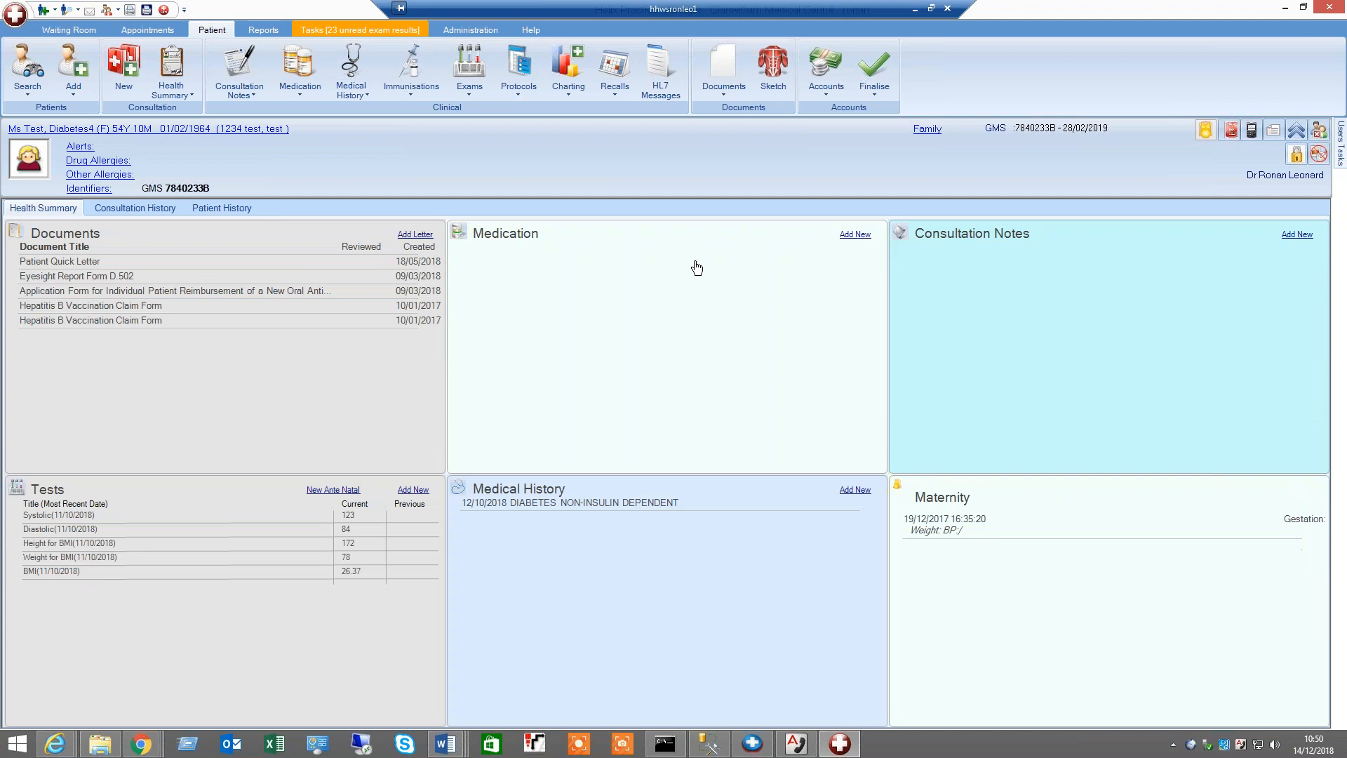
Switch to the patient Tests, Ronan from the recent patients list and open the Patient Ids tab of their personal details
{"action": "left_click", "coordinate": [27, 95]}
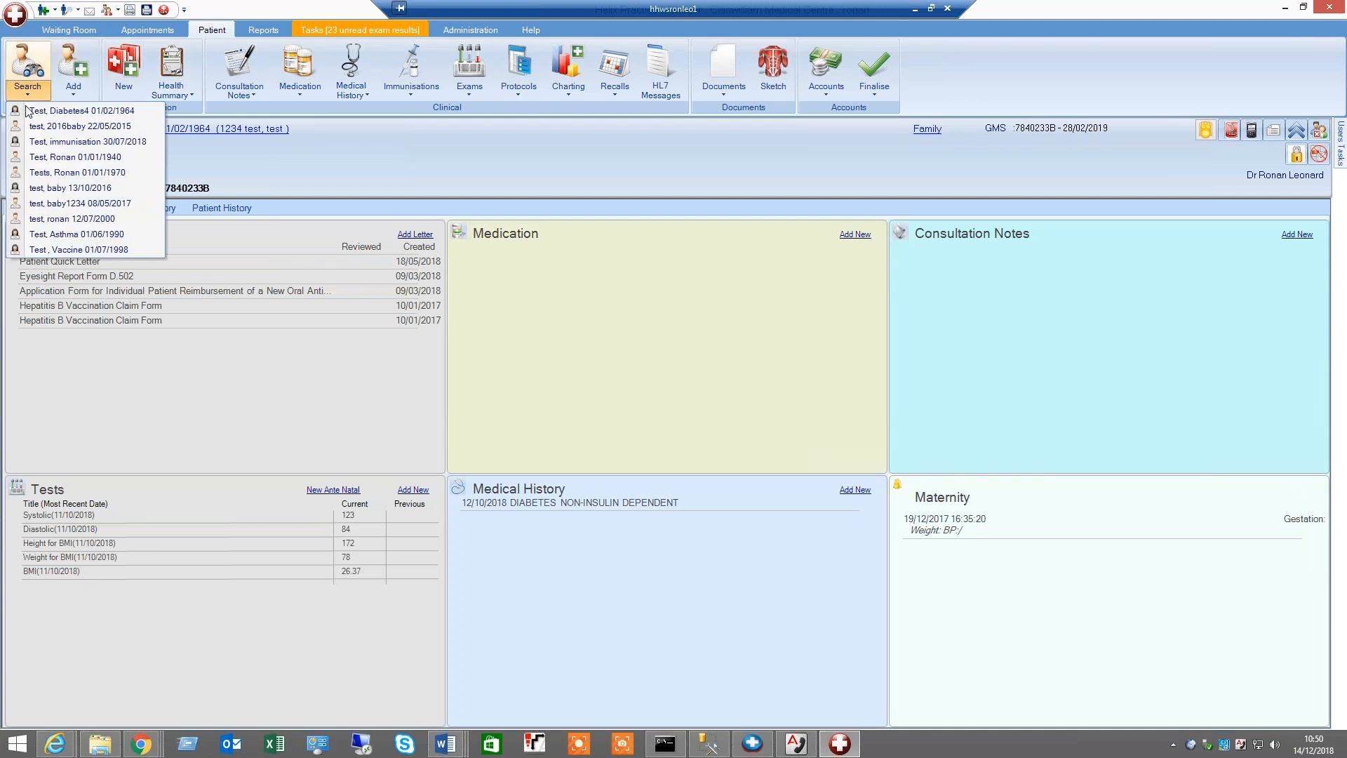
{"action": "left_click", "coordinate": [70, 171]}
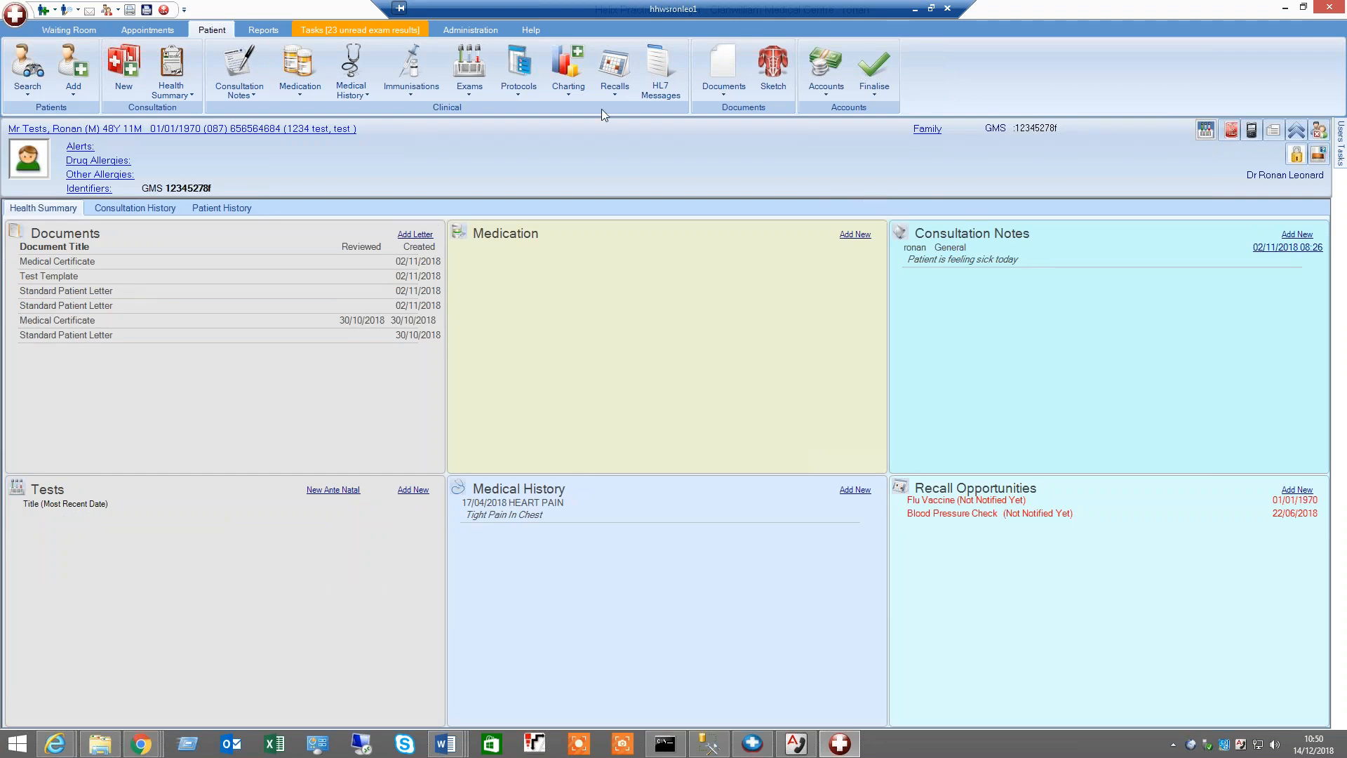
{"action": "left_click", "coordinate": [126, 131]}
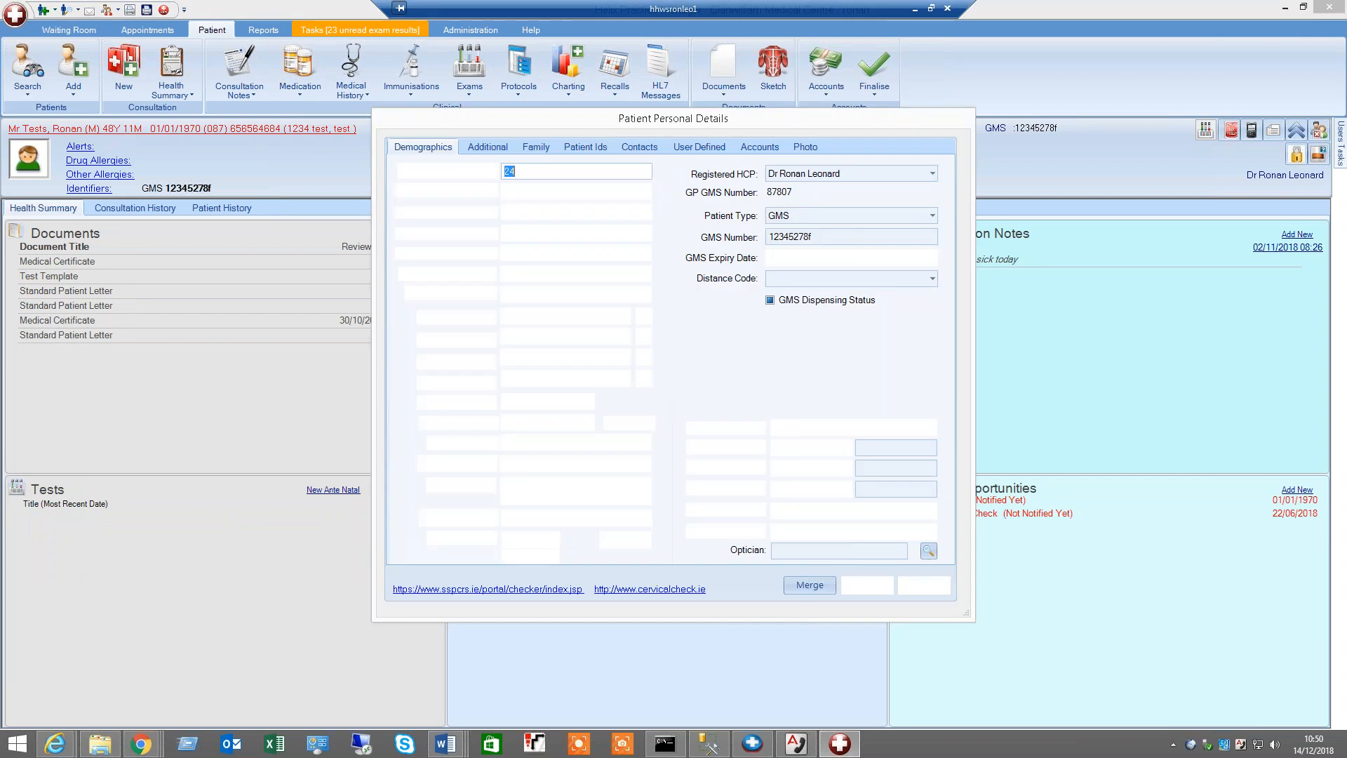
{"action": "left_click", "coordinate": [596, 151]}
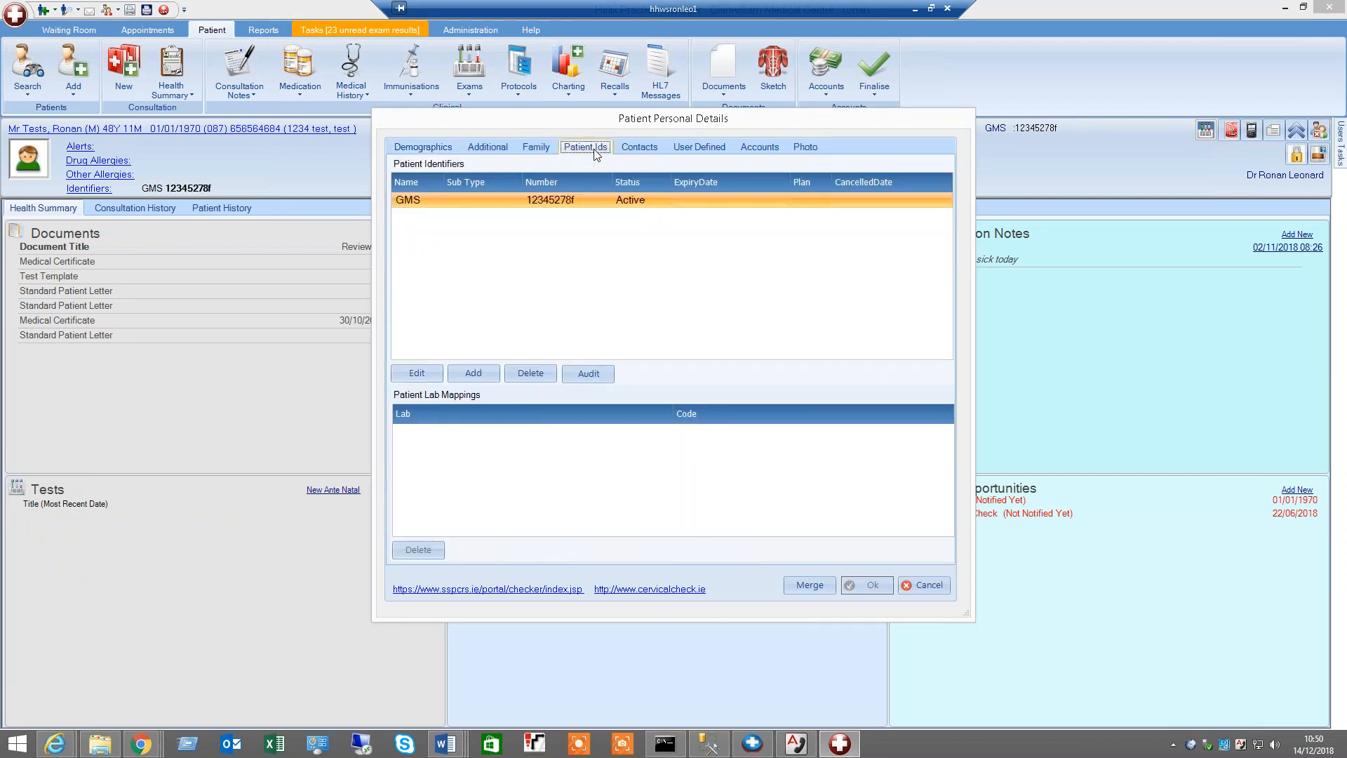
Open the audit log for the GMS patient identifier and close it
{"action": "left_click", "coordinate": [585, 199]}
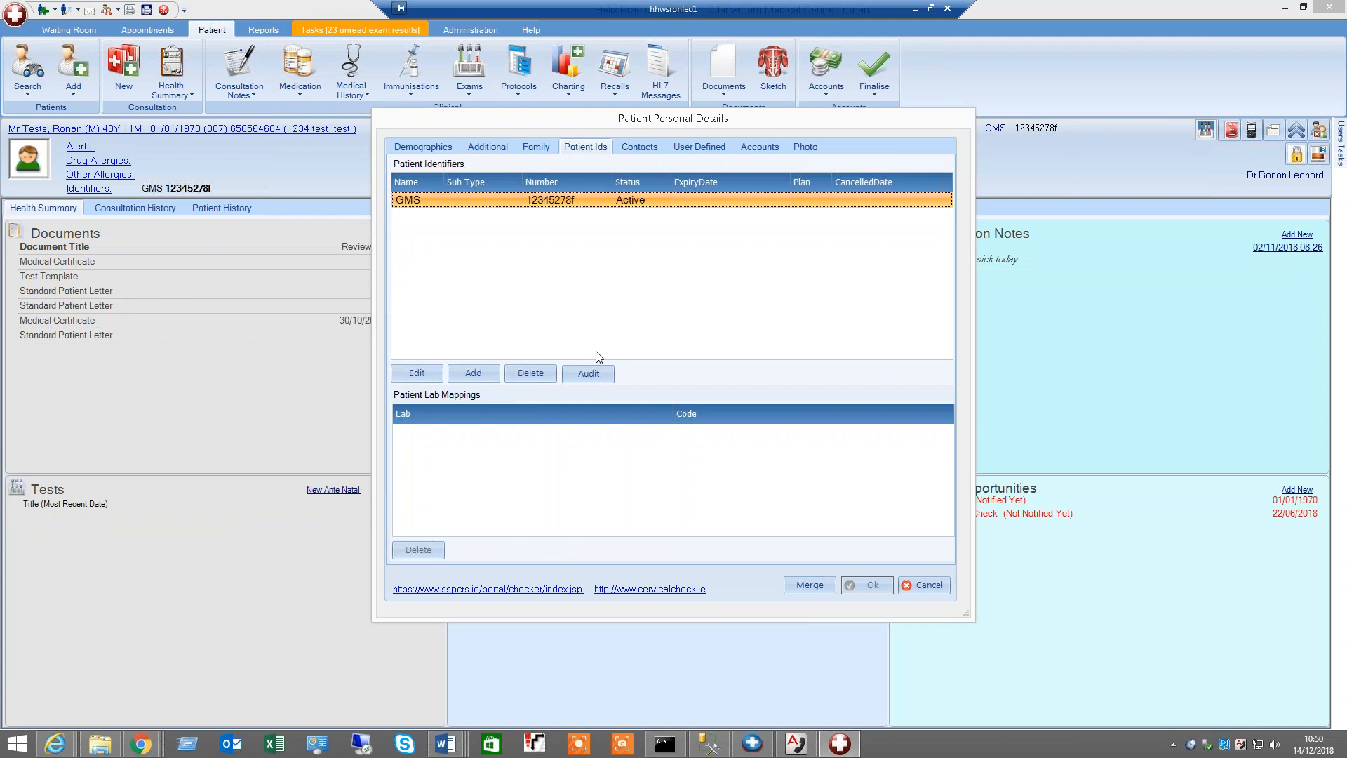
{"action": "left_click", "coordinate": [589, 375]}
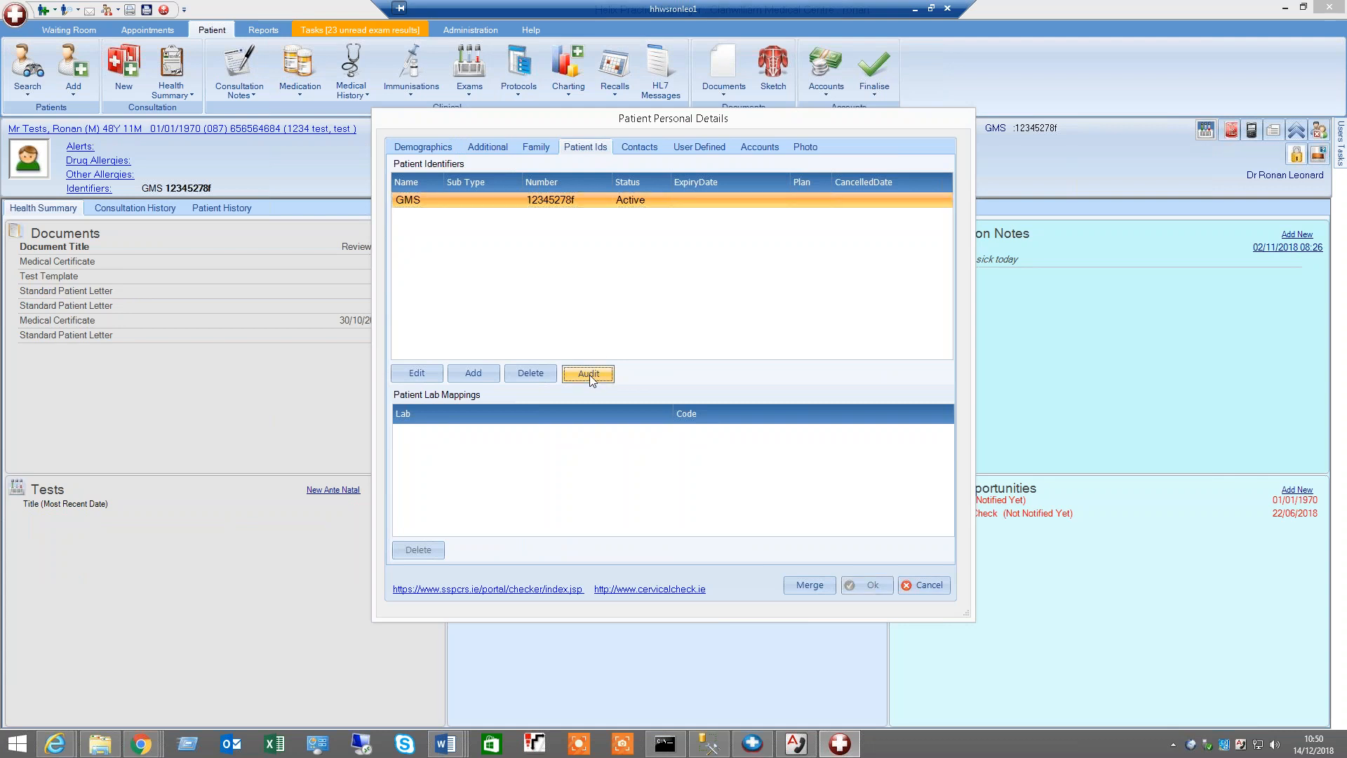
{"action": "left_click_drag", "start_coordinate": [669, 207], "coordinate": [682, 219]}
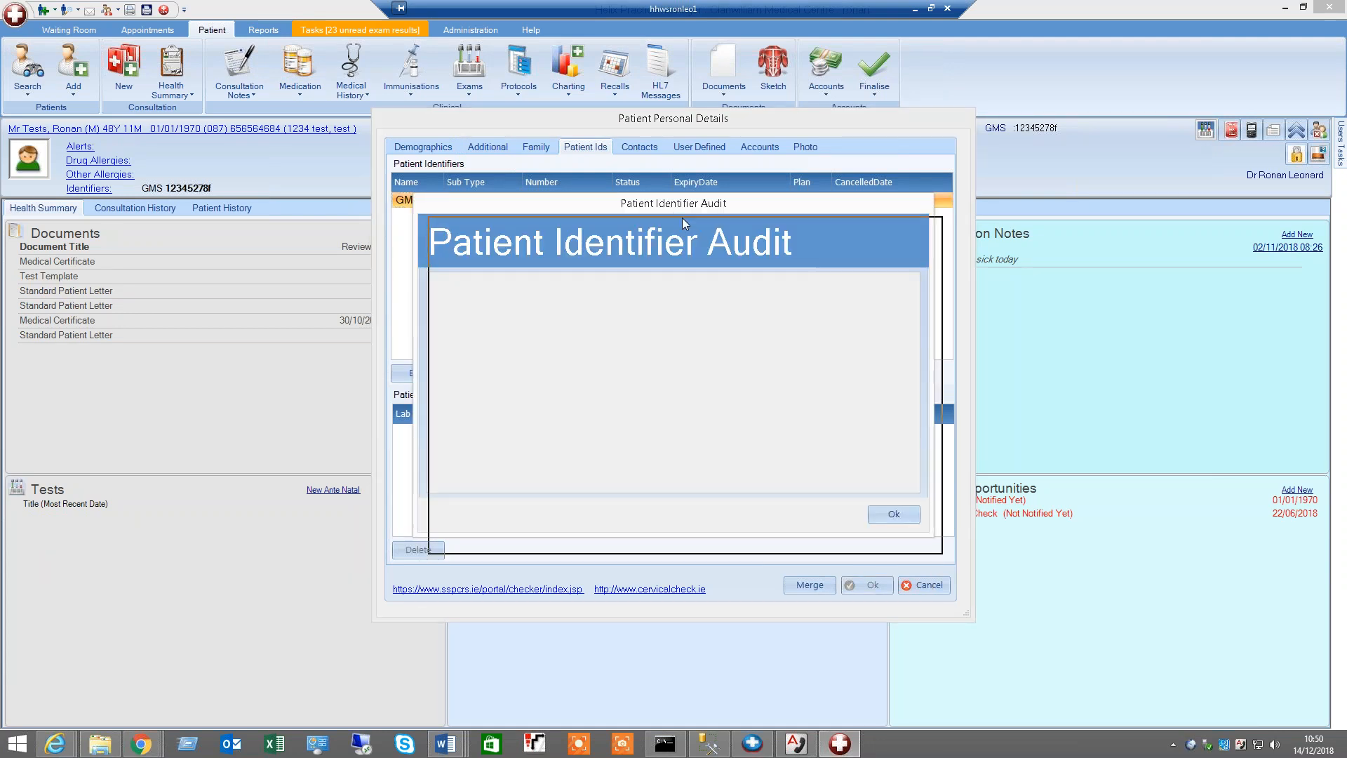
{"action": "left_click", "coordinate": [909, 529]}
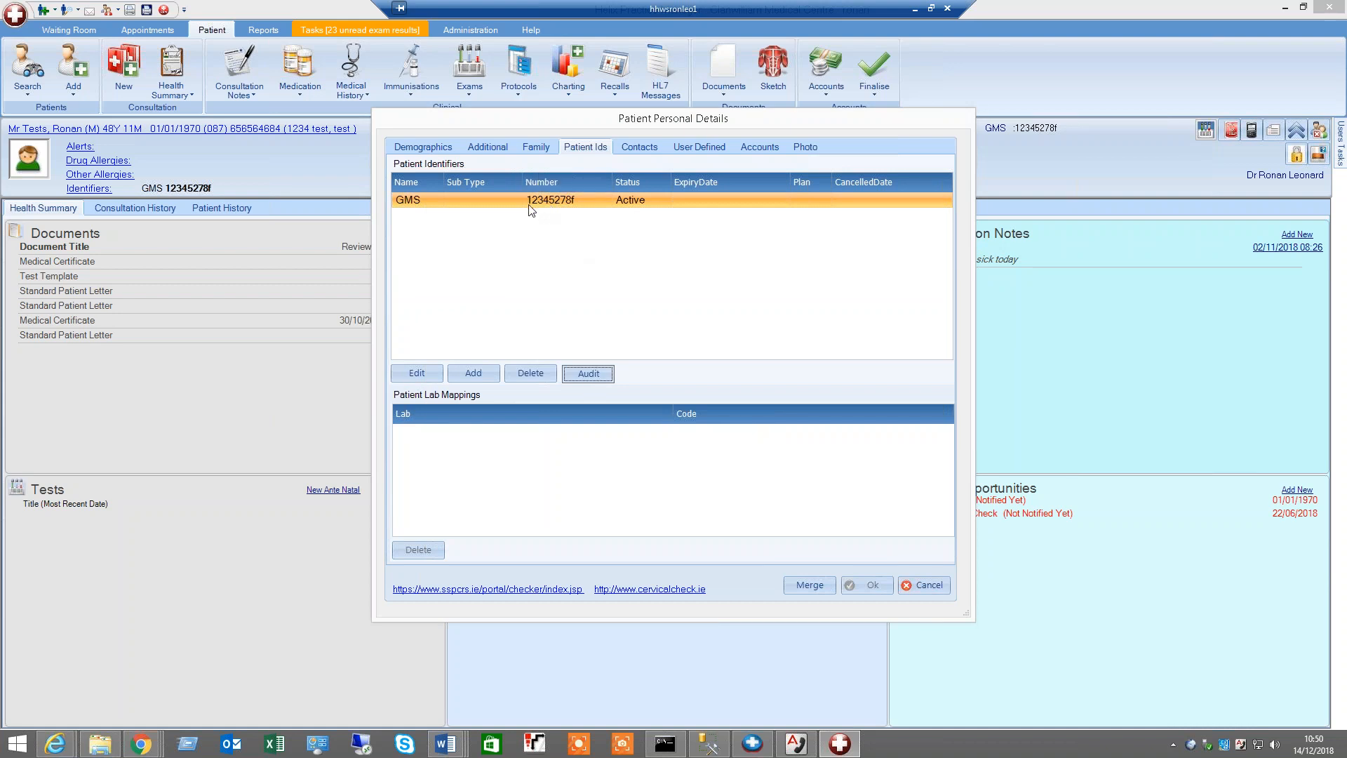
Reopen the GMS identifier audit, close it, and cancel the patient personal details dialog
{"action": "left_click", "coordinate": [575, 199]}
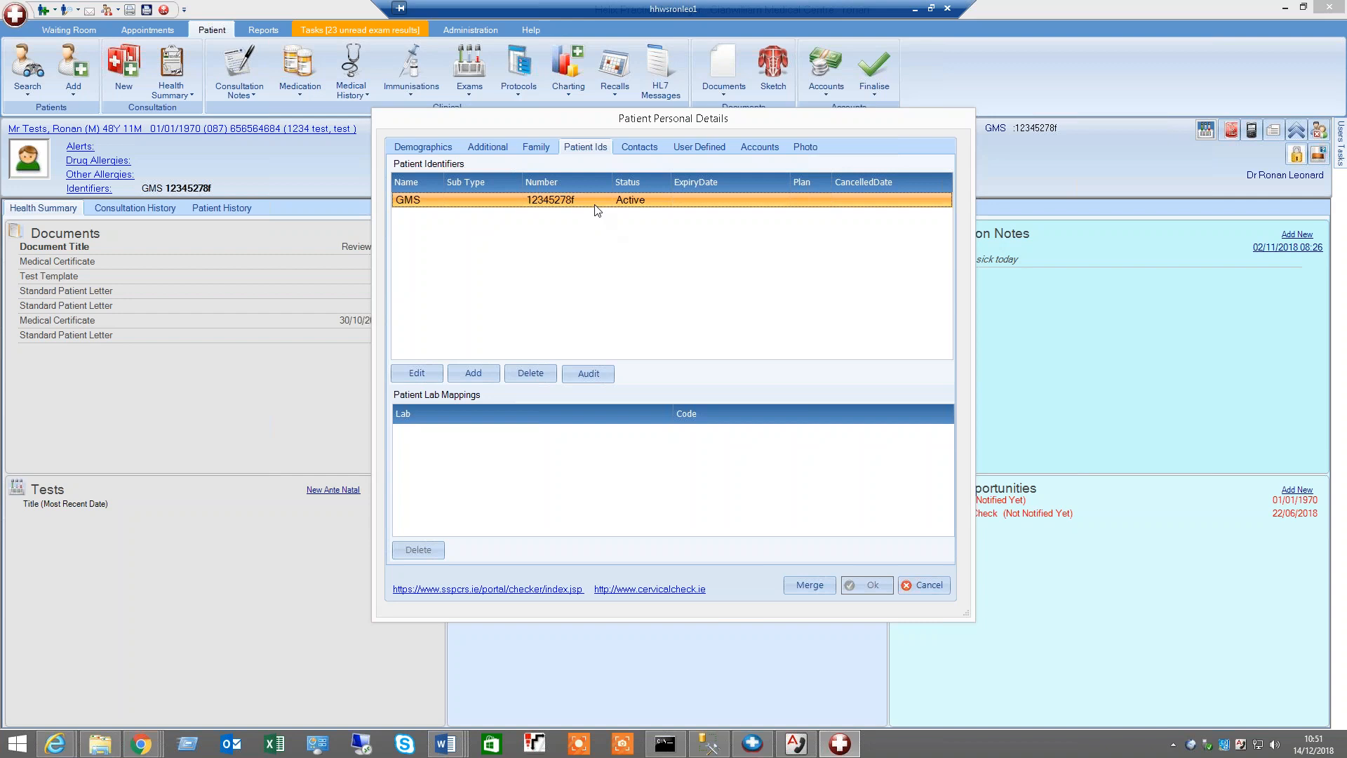
{"action": "left_click", "coordinate": [607, 373]}
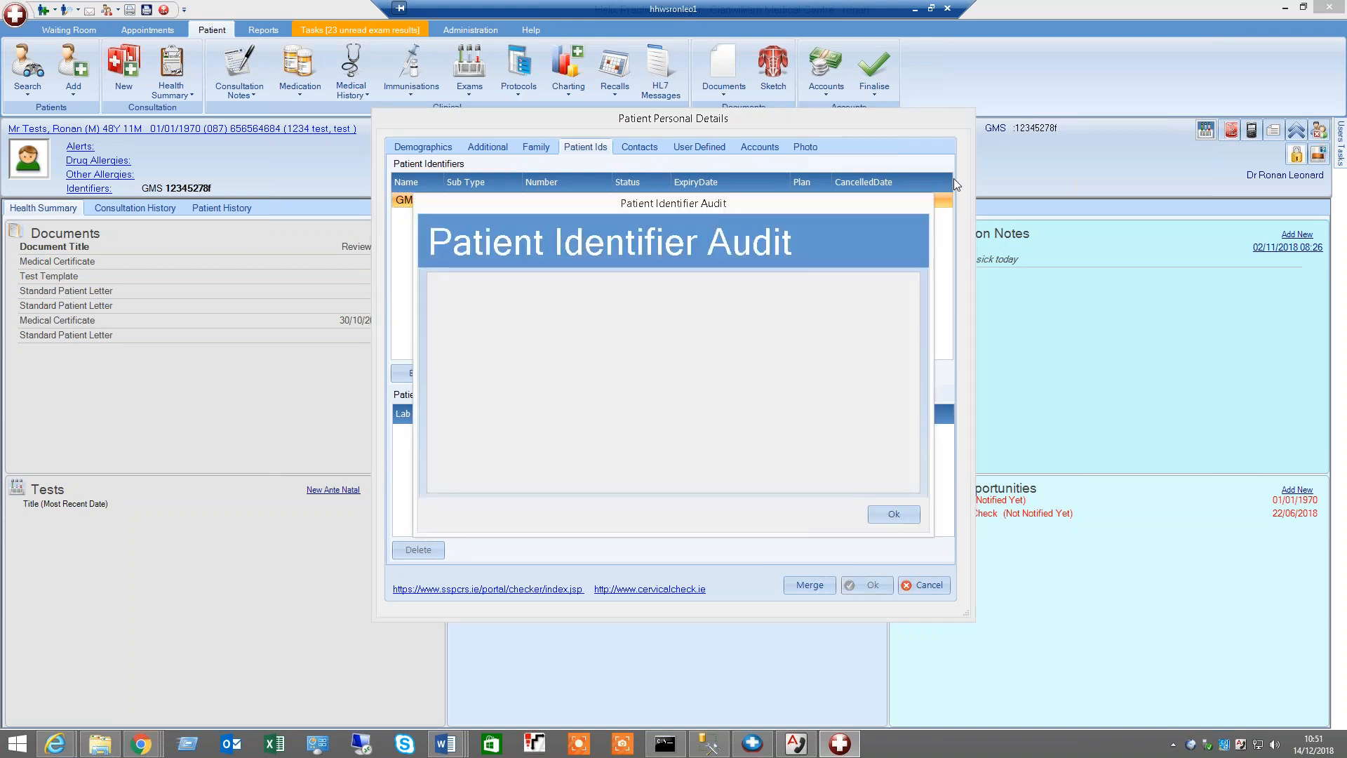
{"action": "left_click", "coordinate": [893, 514]}
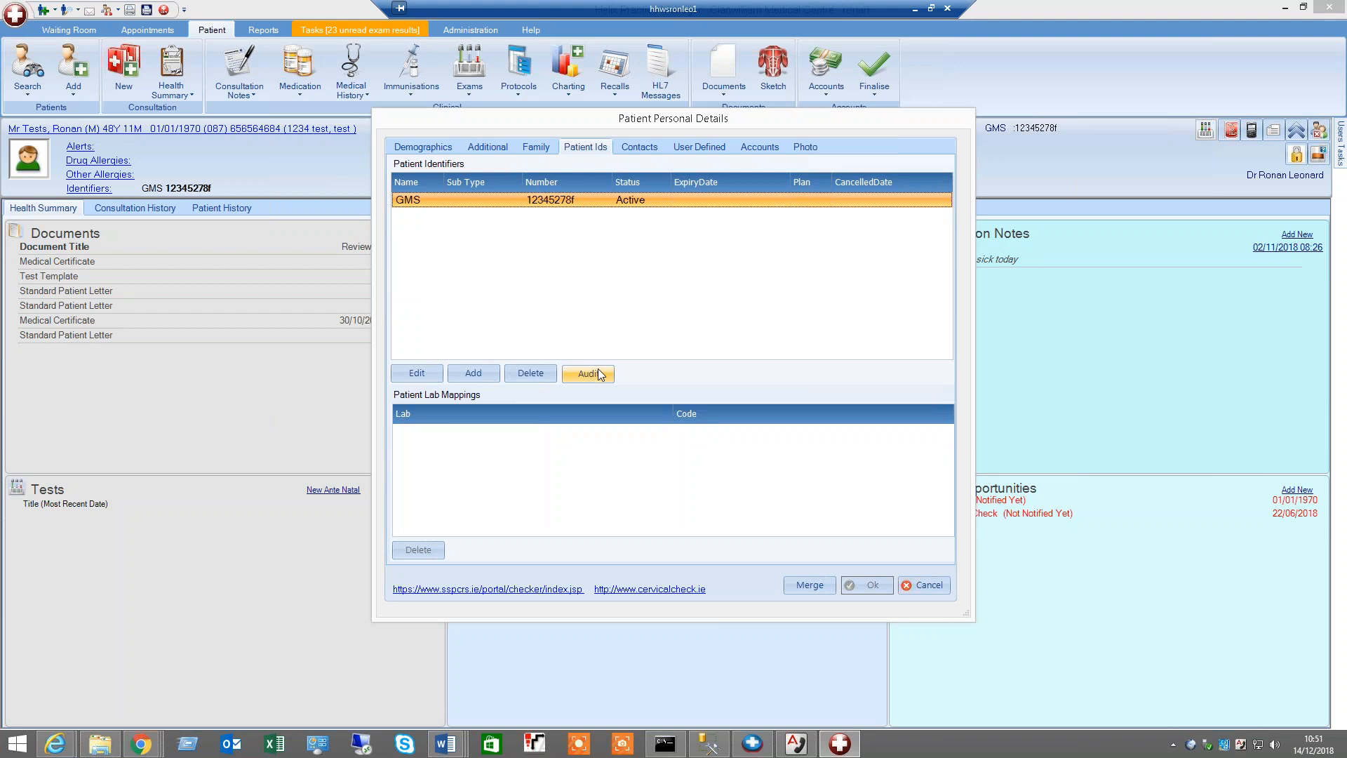
{"action": "left_click", "coordinate": [927, 584]}
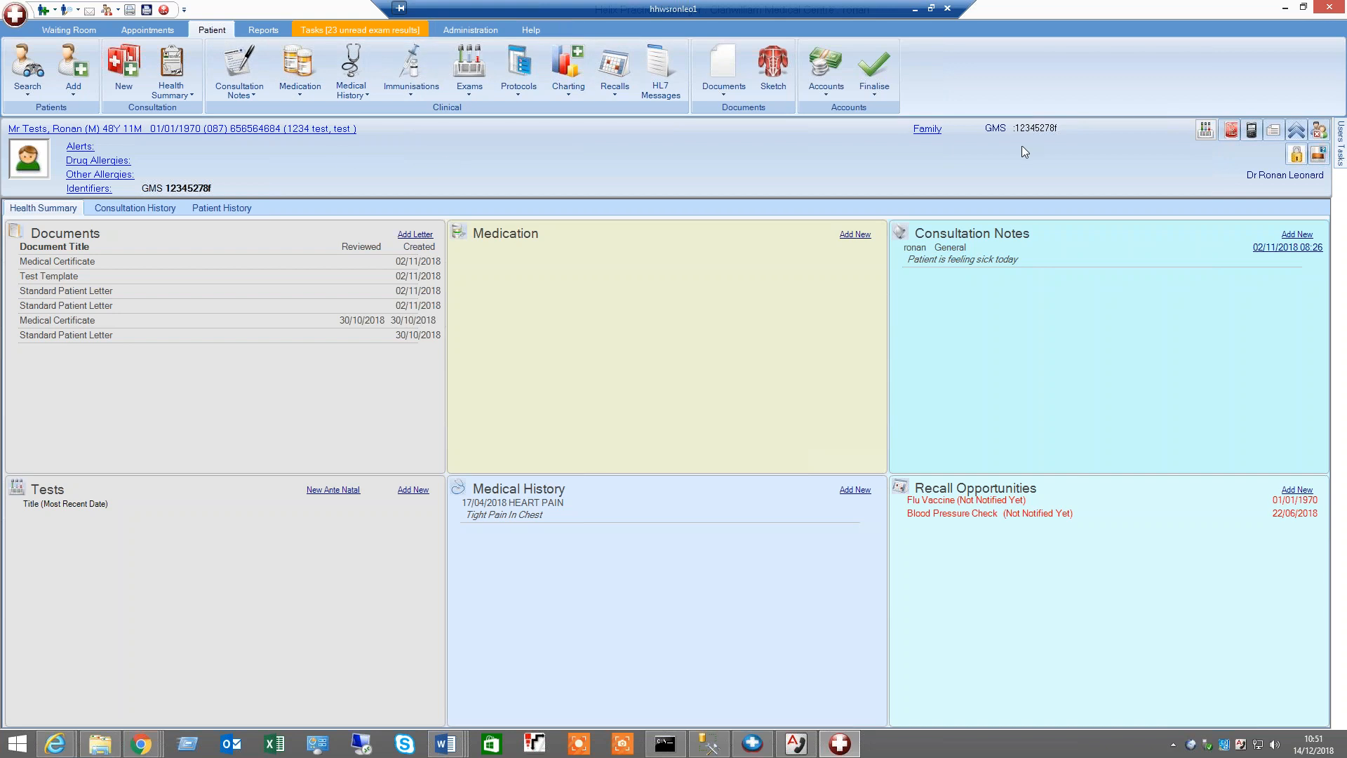
Open the patient's exams and browse the Ca/Corrca/Po4/Mg/Alb and Liver Function exam results
{"action": "left_click", "coordinate": [154, 647]}
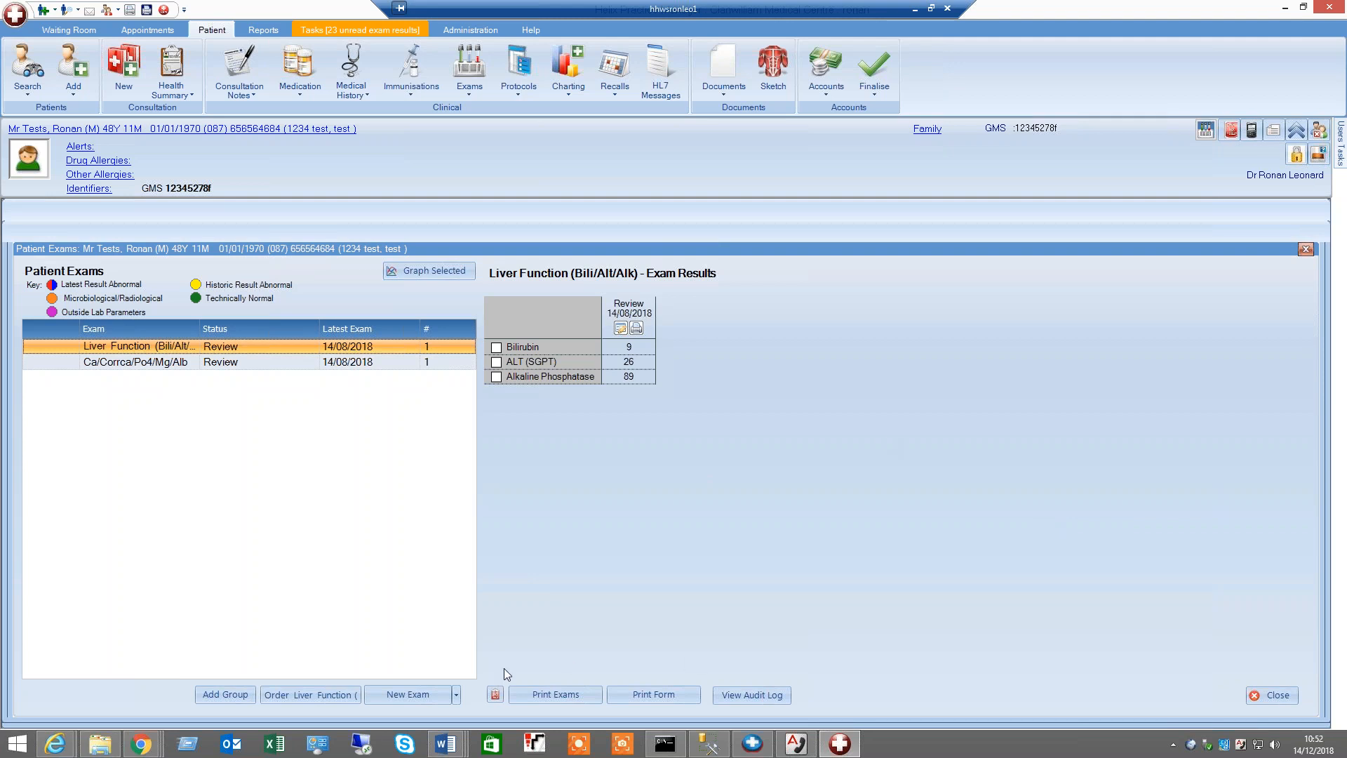
{"action": "left_click", "coordinate": [455, 694]}
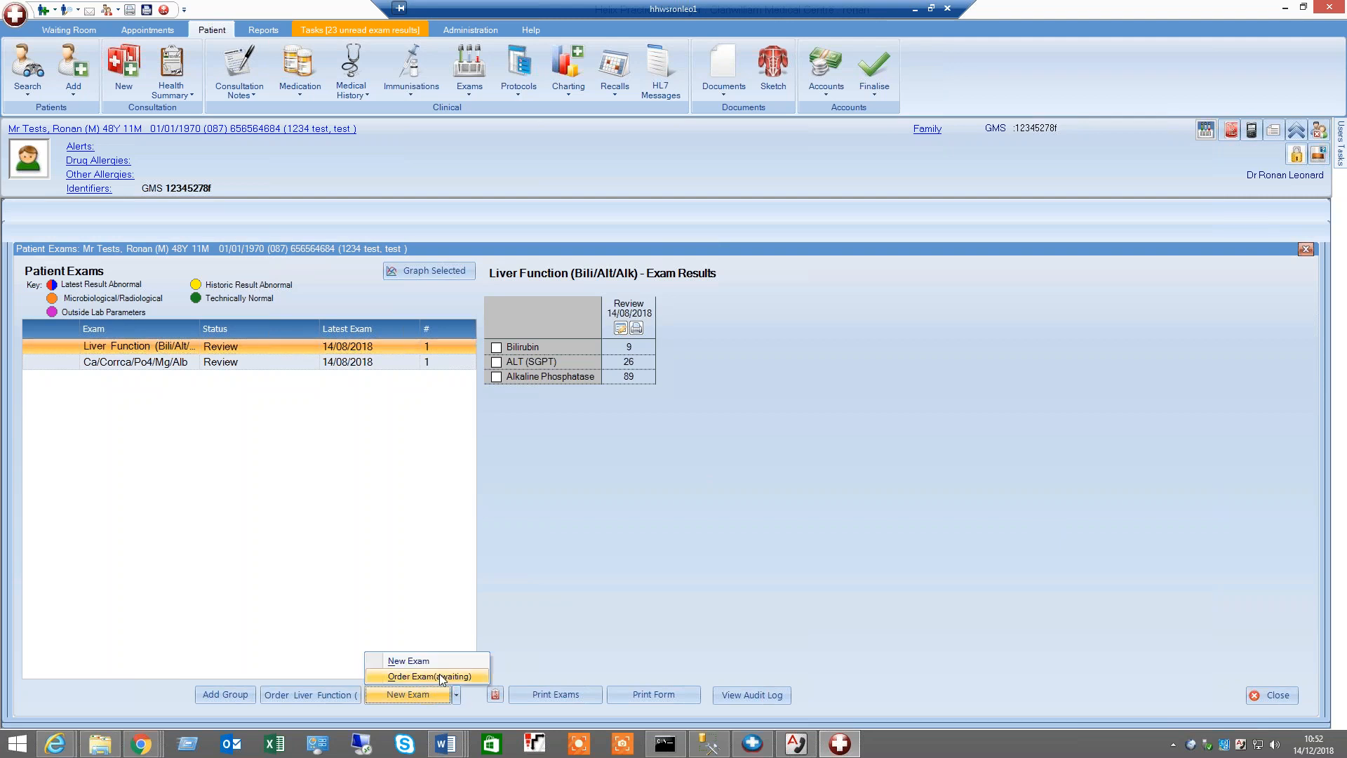
{"action": "left_click", "coordinate": [364, 531]}
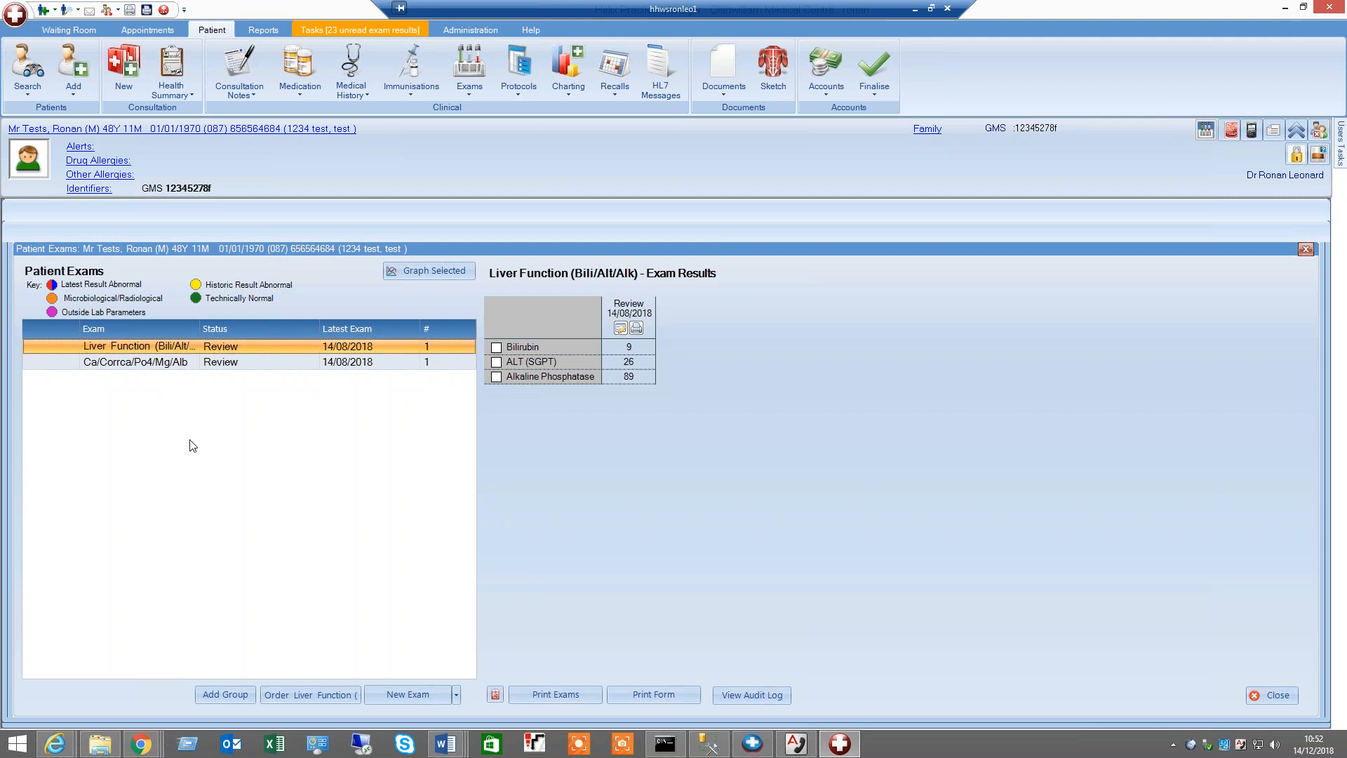
{"action": "left_click", "coordinate": [228, 366]}
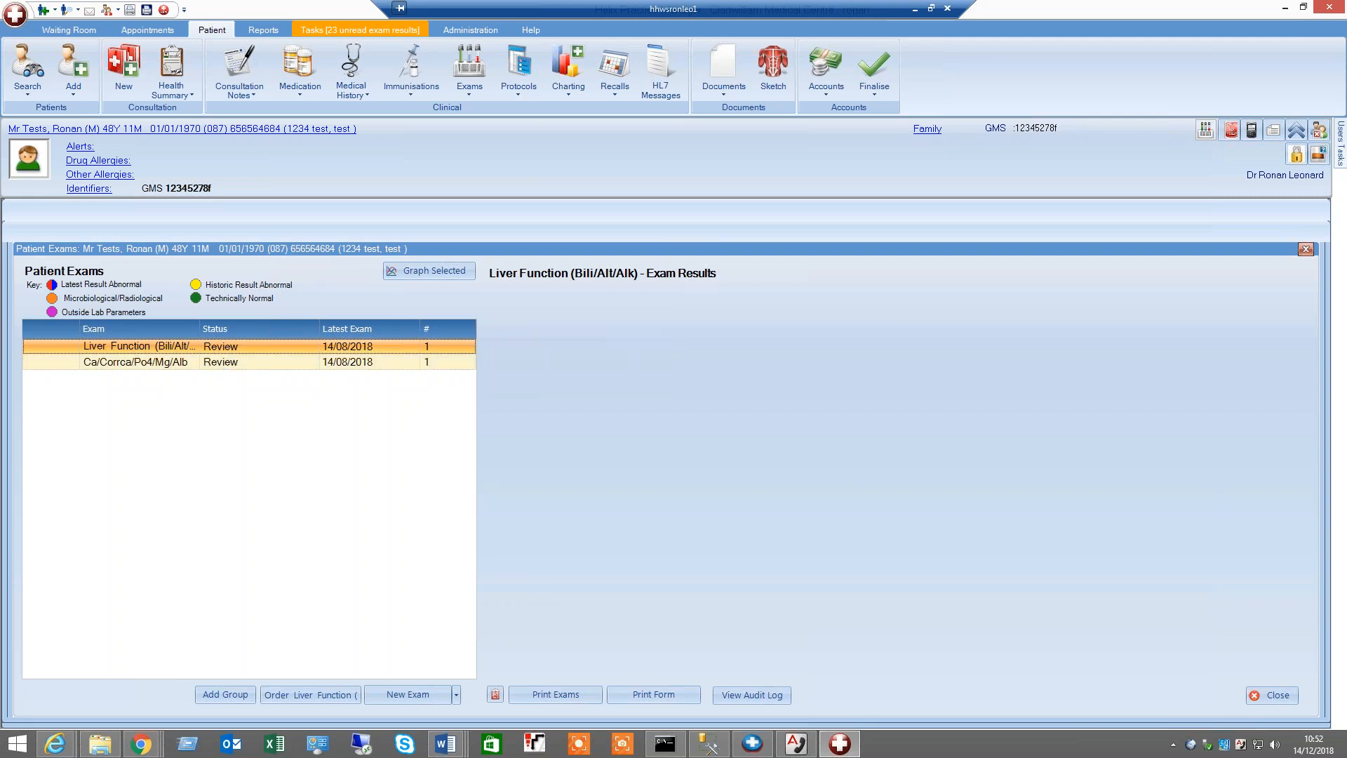
{"action": "left_click", "coordinate": [254, 345]}
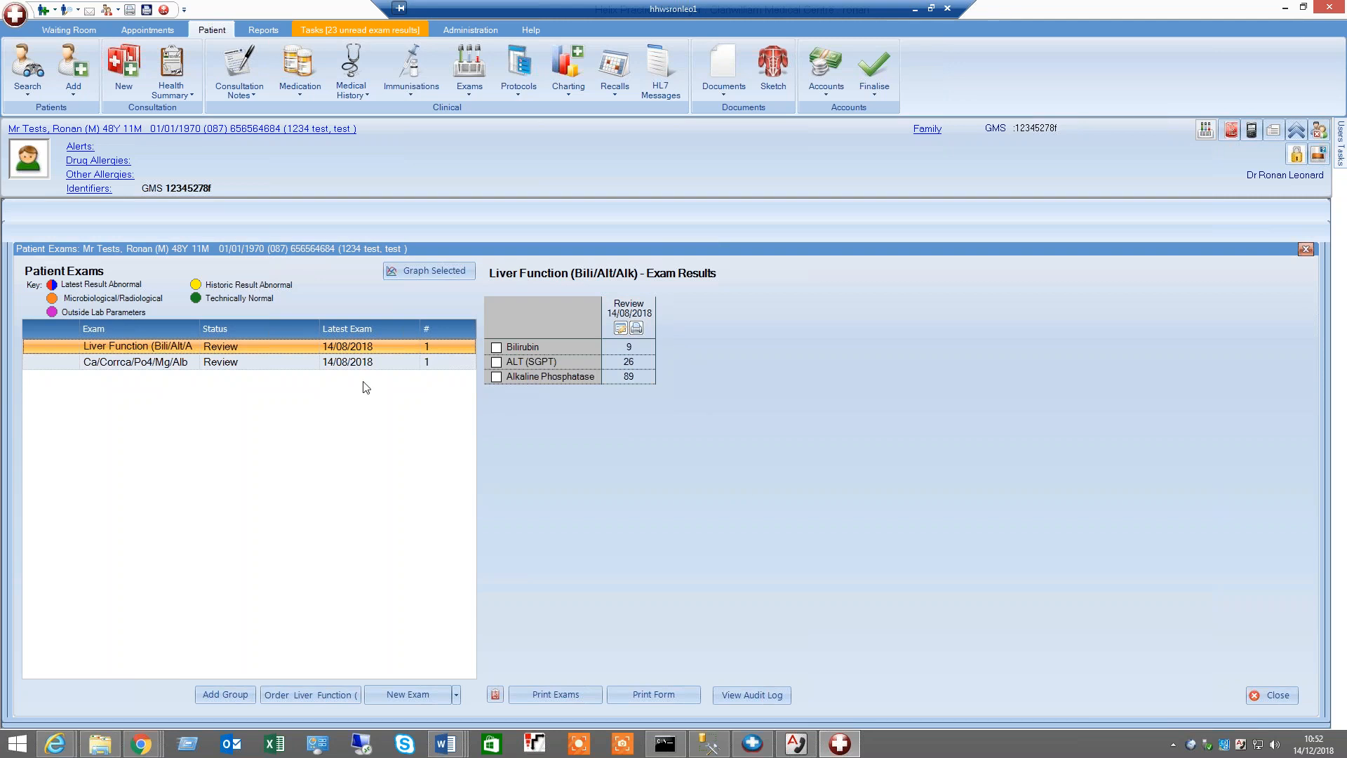
Open the Liver Function exam record, and try changing its status before closing it
{"action": "left_click", "coordinate": [620, 330]}
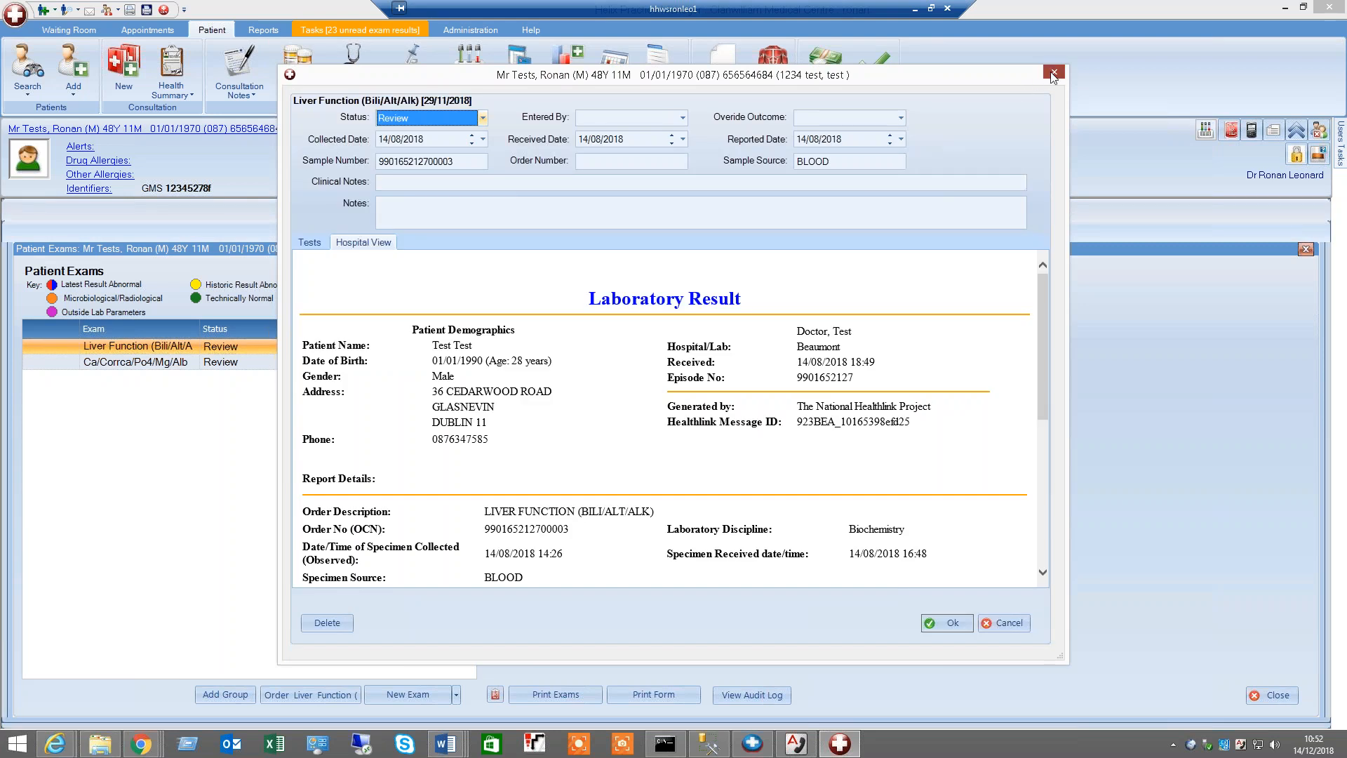
{"action": "left_click", "coordinate": [1053, 72]}
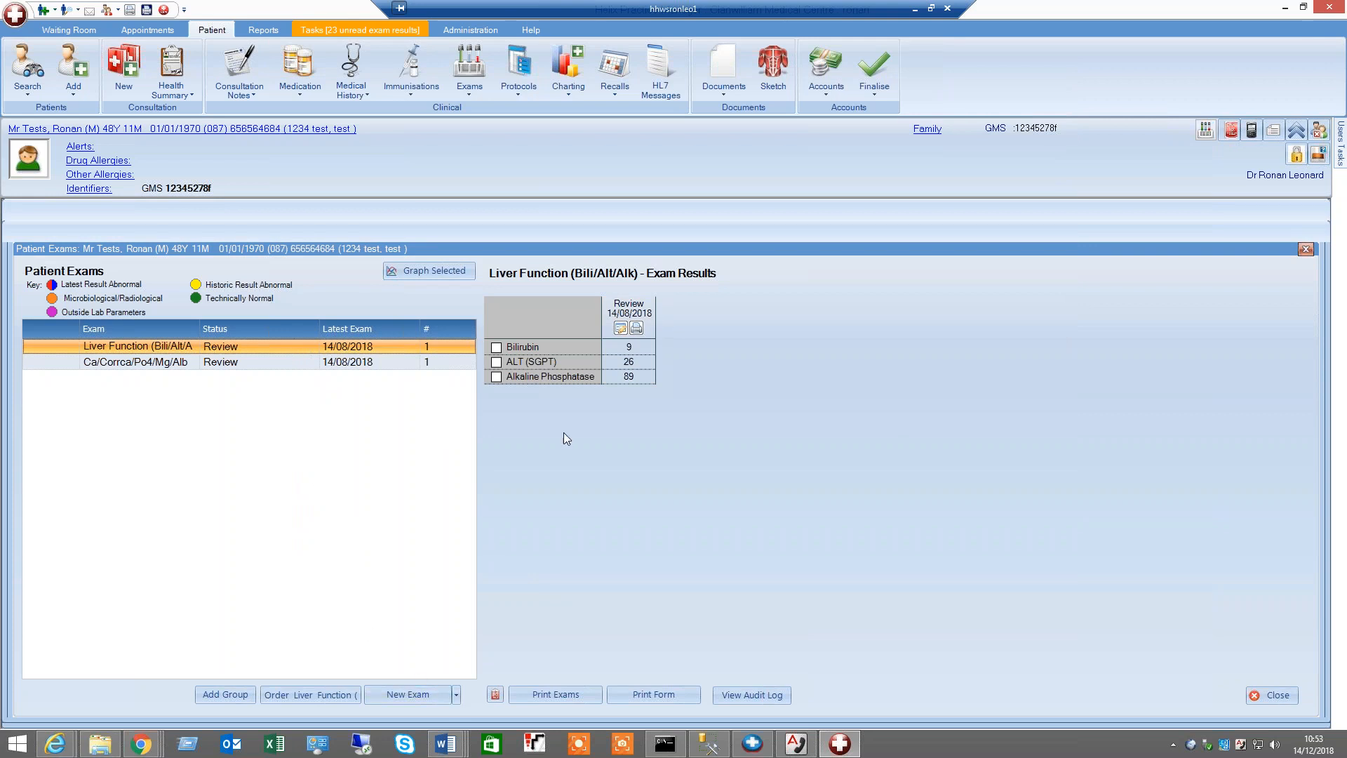
{"action": "left_click", "coordinate": [620, 329]}
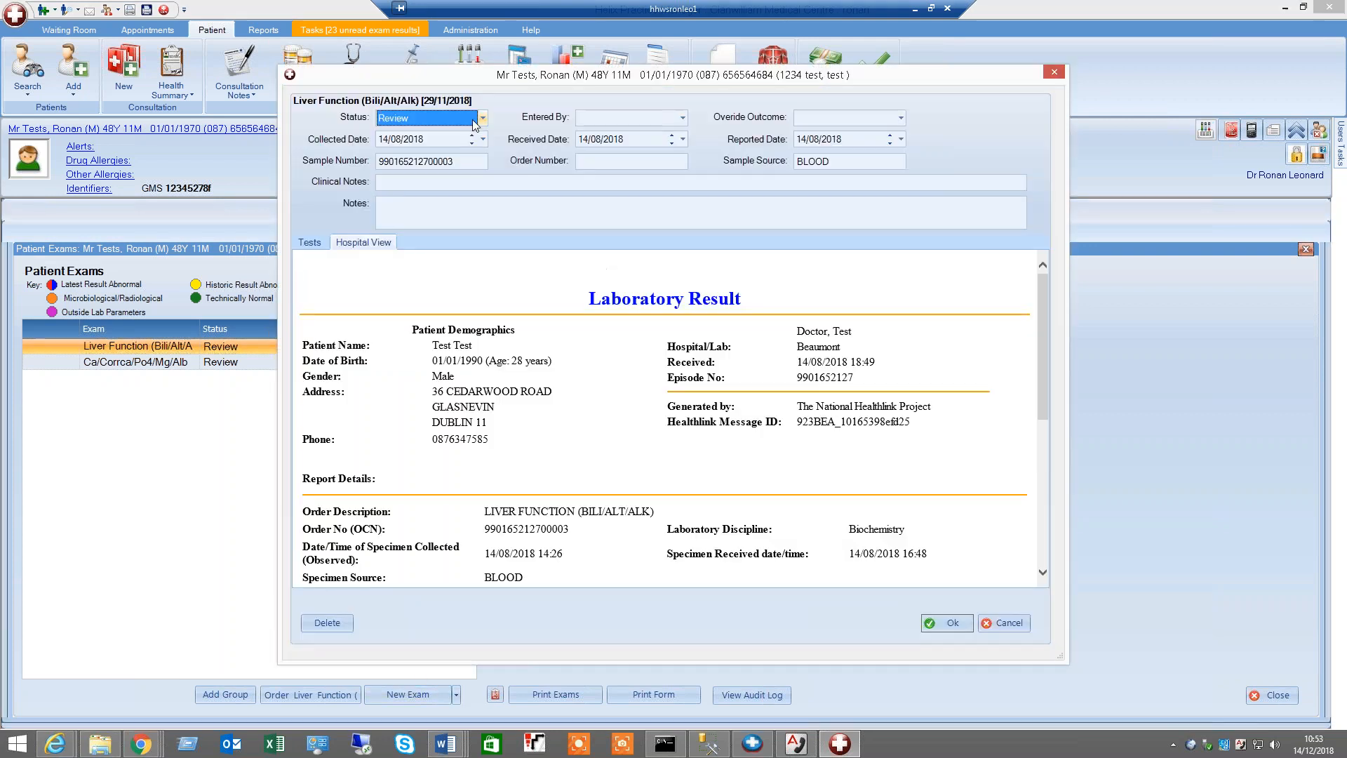
{"action": "left_click", "coordinate": [480, 117]}
{"action": "left_click", "coordinate": [444, 134]}
{"action": "left_click", "coordinate": [1054, 71]}
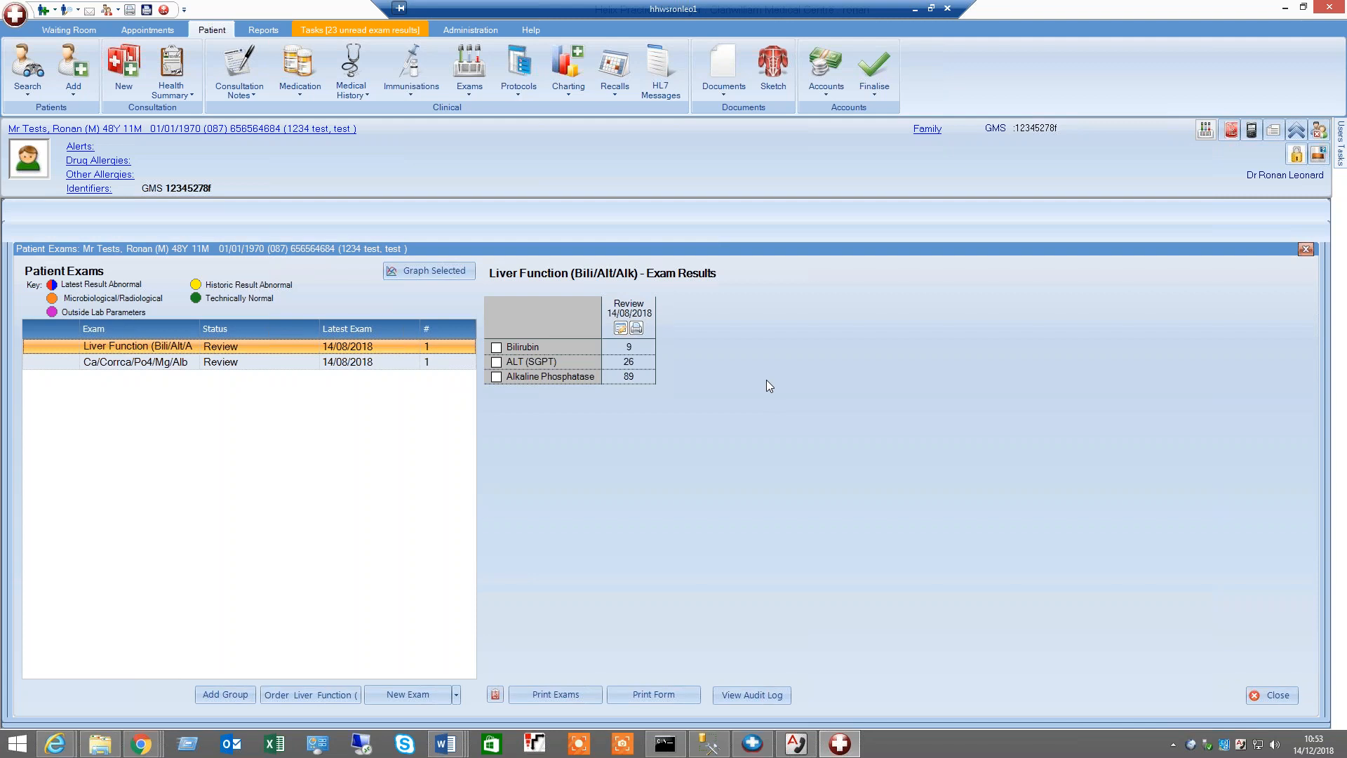
Try to set the Liver Function exam status to Awaiting, declining the confirmation and exiting without saving
{"action": "left_click", "coordinate": [621, 328]}
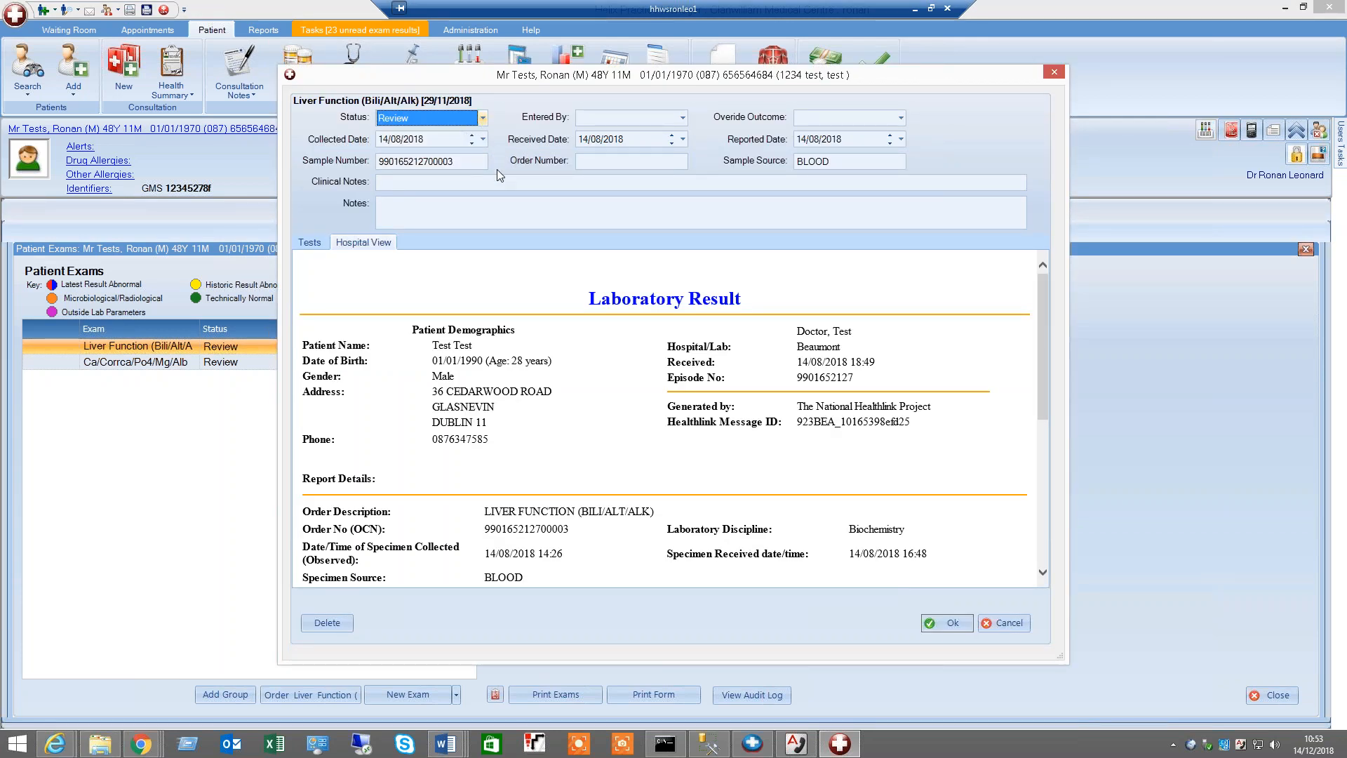
{"action": "left_click", "coordinate": [483, 118]}
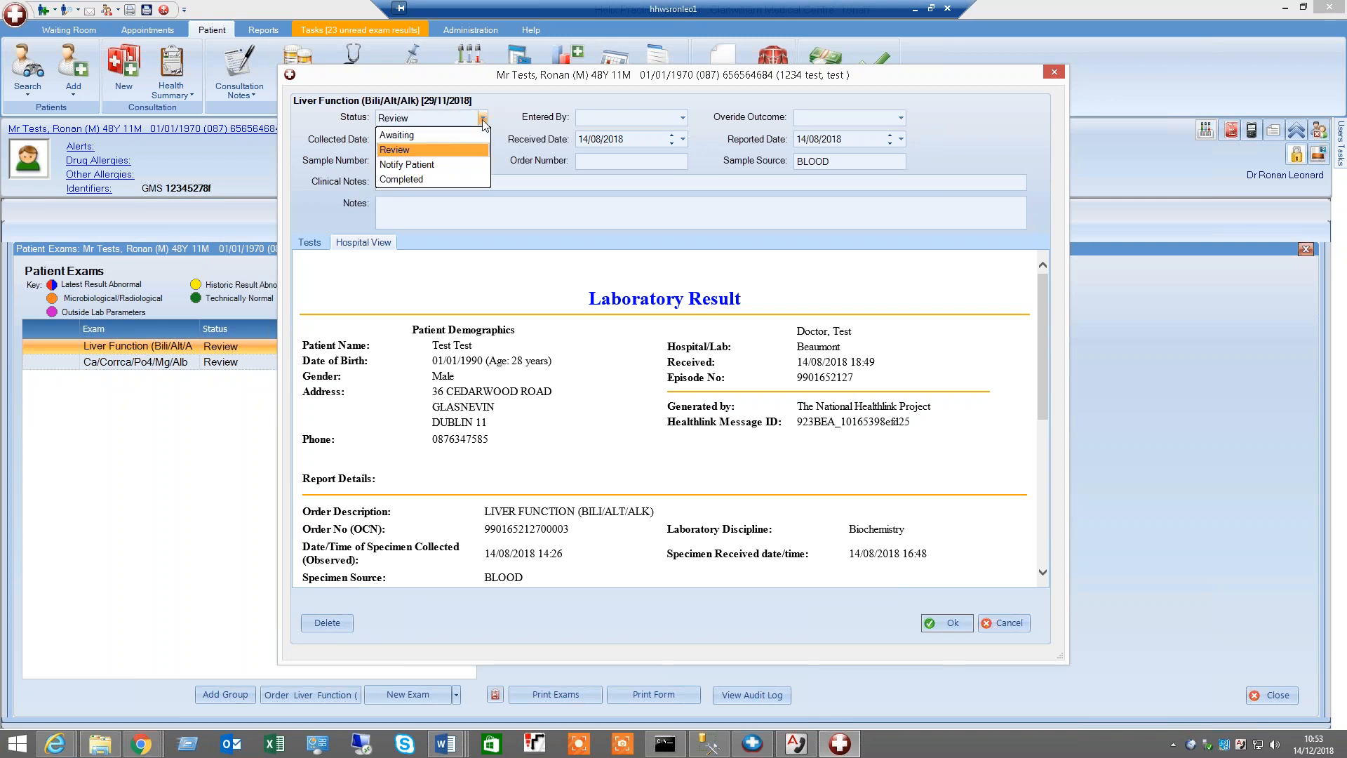
{"action": "left_click", "coordinate": [432, 137]}
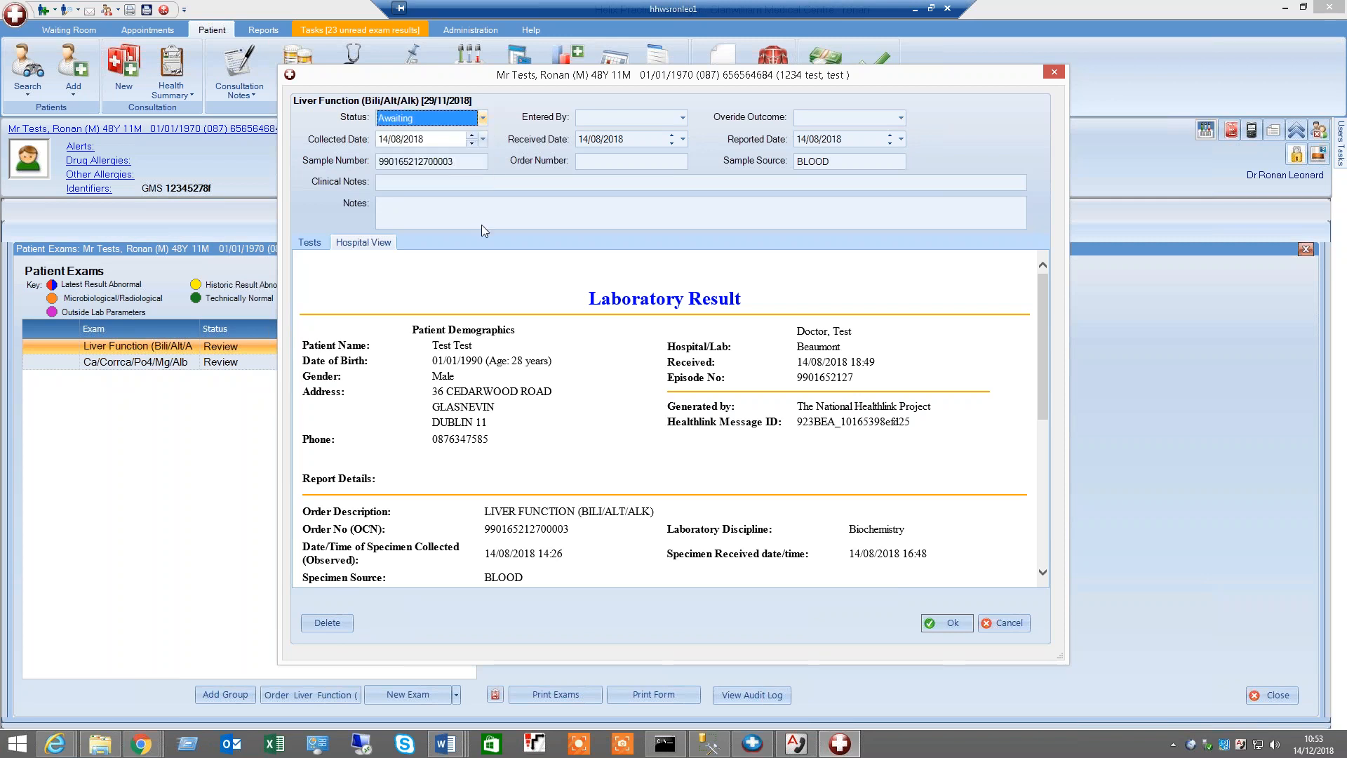
{"action": "left_click", "coordinate": [940, 625]}
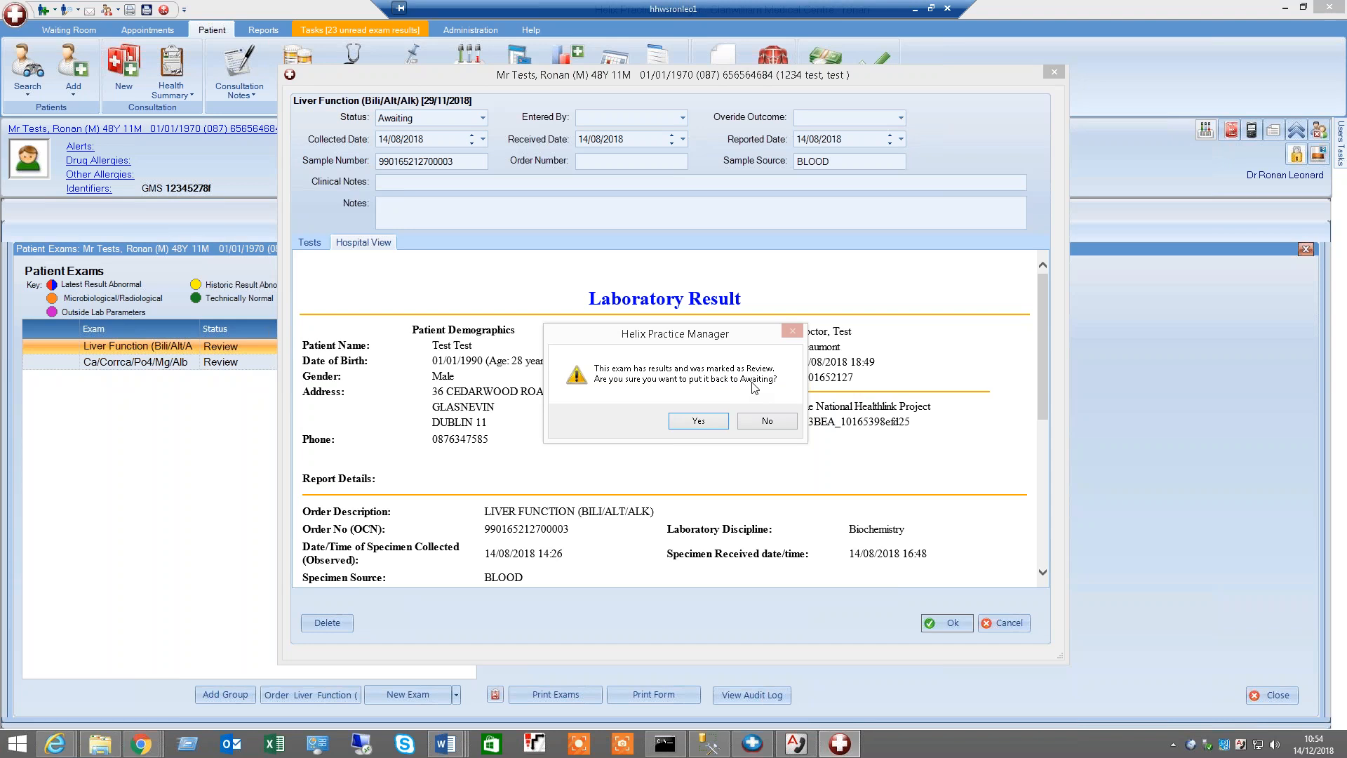
{"action": "left_click", "coordinate": [763, 424]}
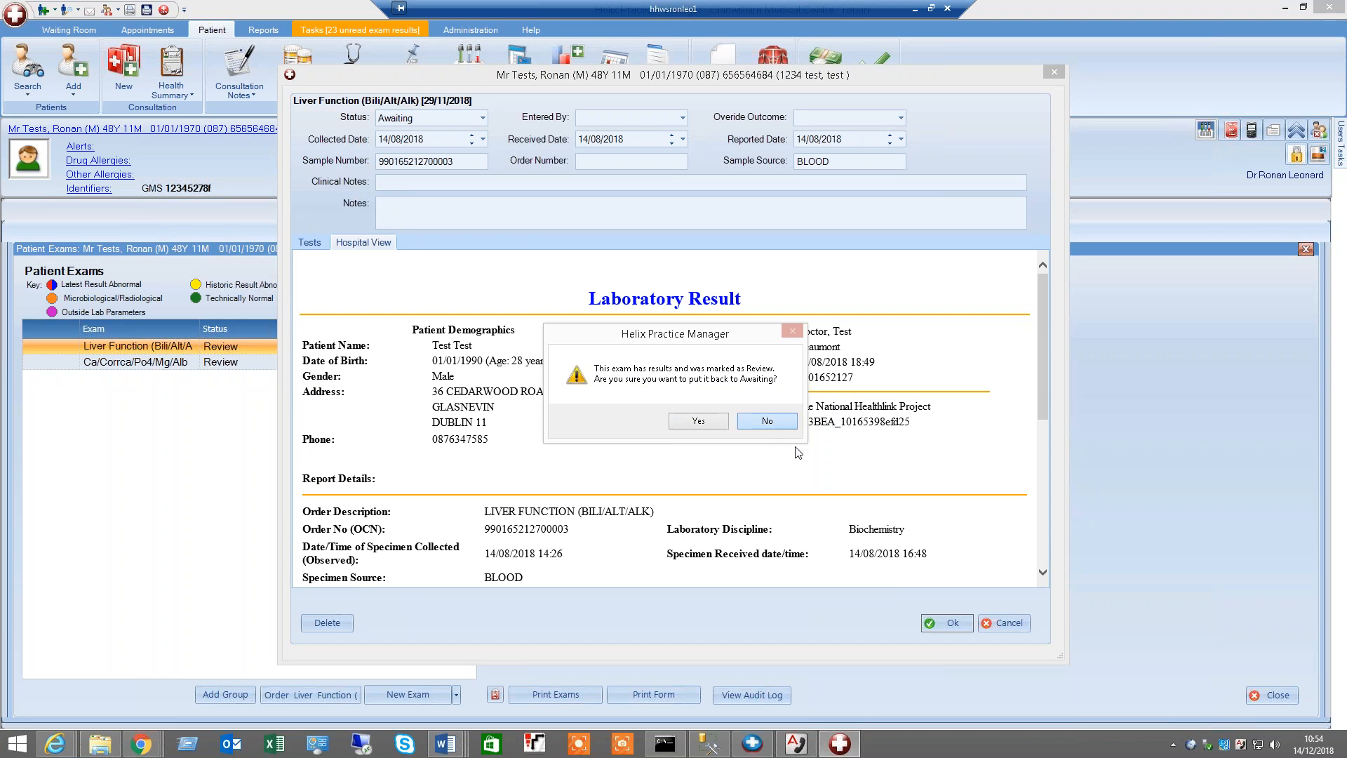
{"action": "left_click", "coordinate": [996, 627]}
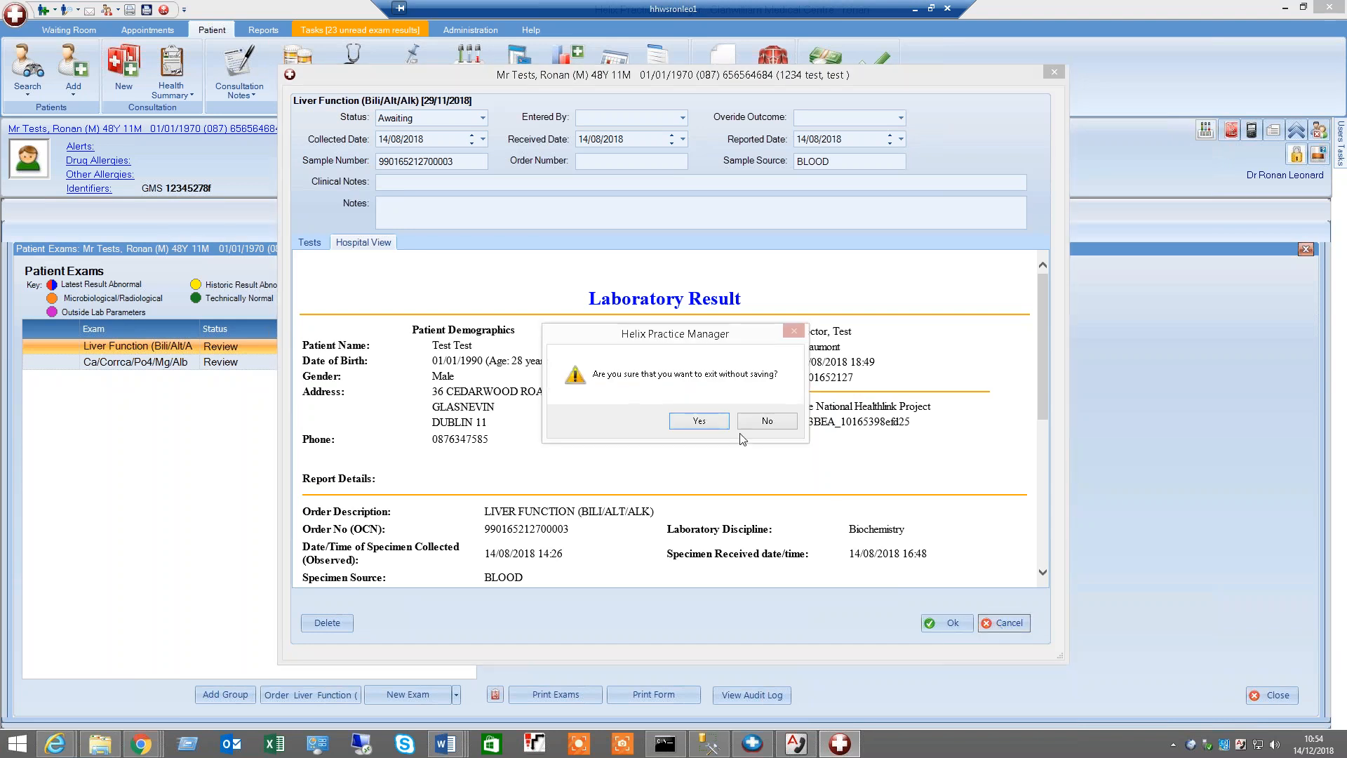
{"action": "left_click", "coordinate": [708, 422]}
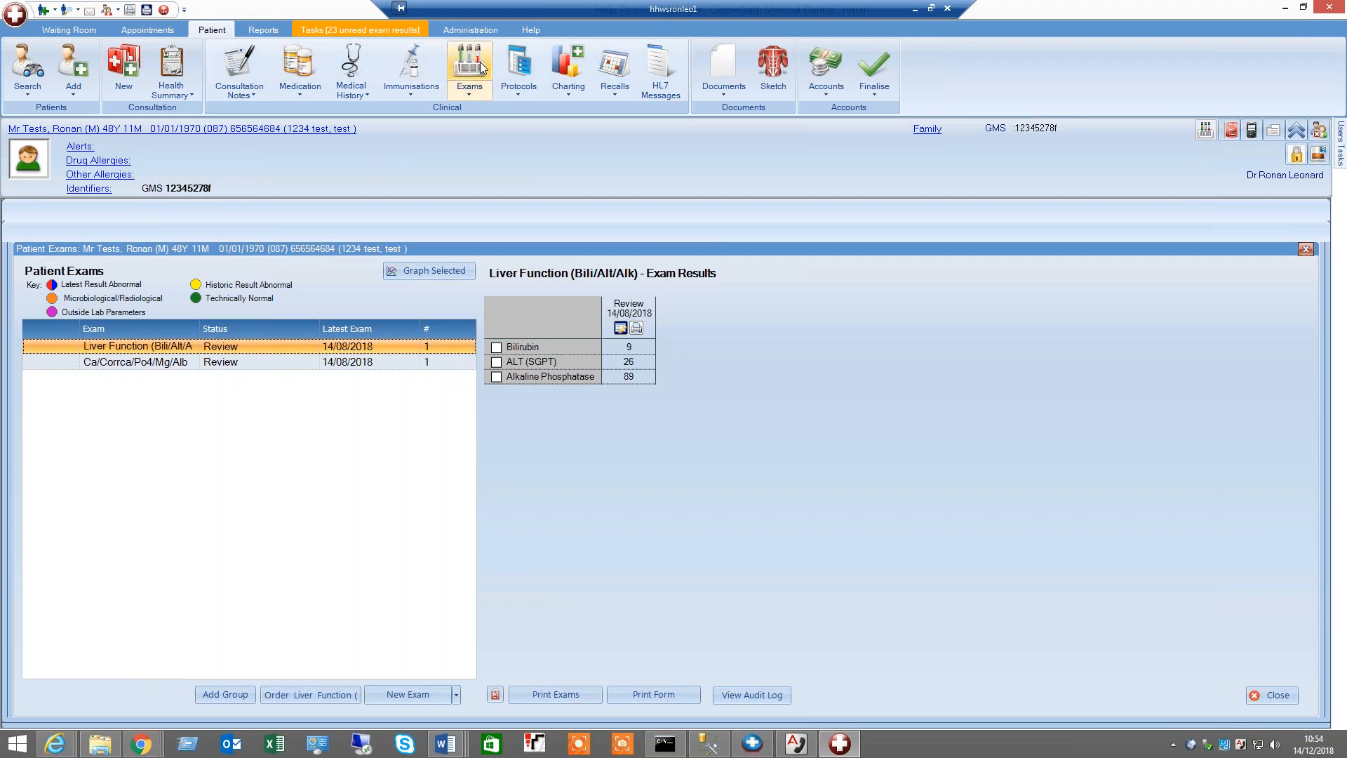
Open an Alliance Medical Referral form, browse its hospital list, and close the form
{"action": "left_click", "coordinate": [721, 89]}
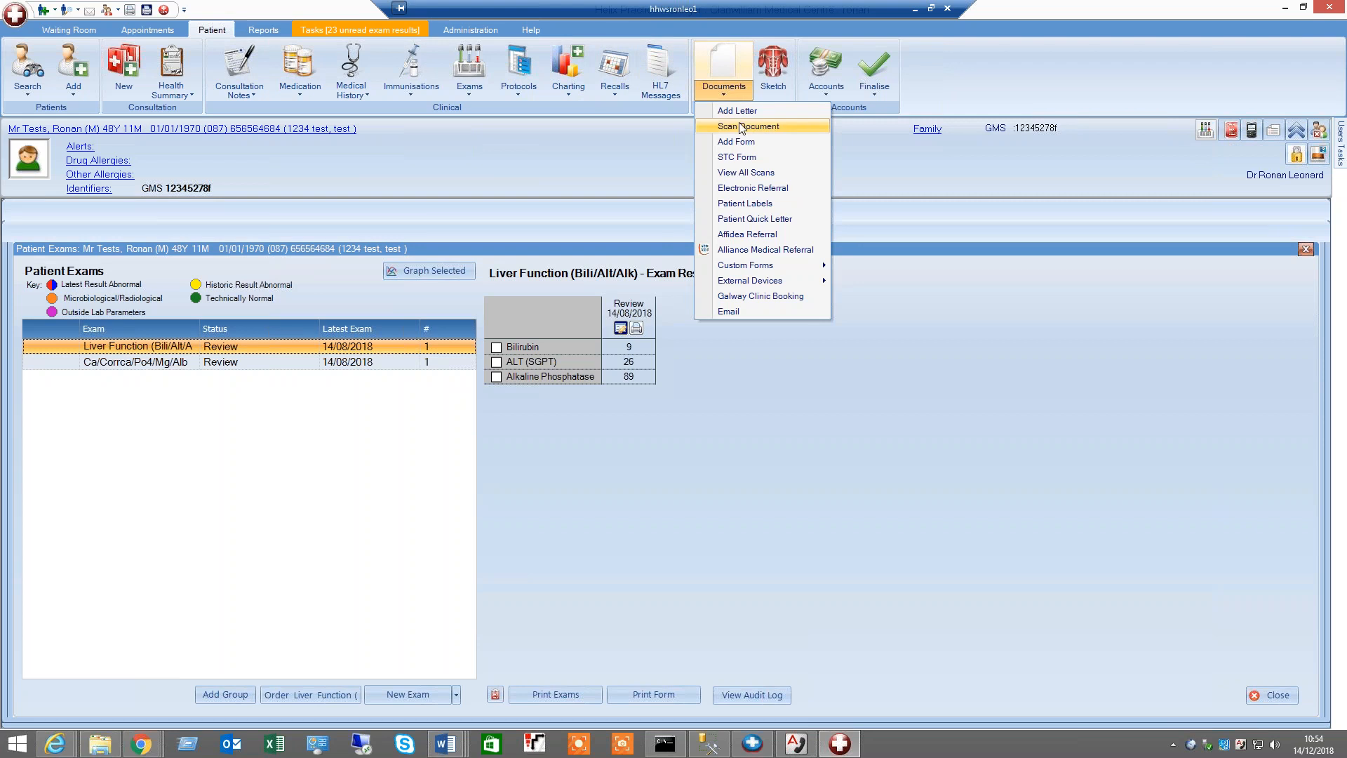
{"action": "left_click", "coordinate": [746, 247]}
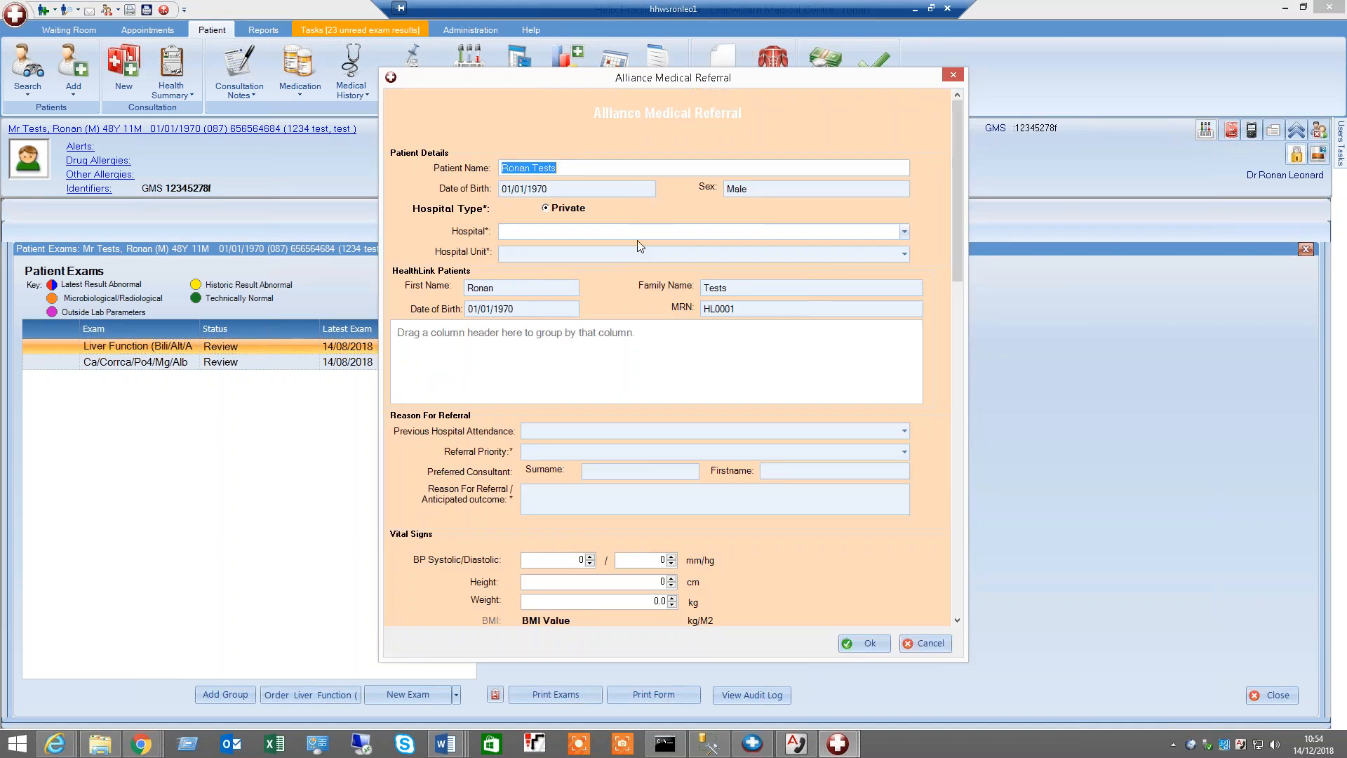
{"action": "left_click", "coordinate": [904, 236]}
{"action": "scroll", "coordinate": [735, 343], "scroll_direction": "down", "scroll_amount": 2}
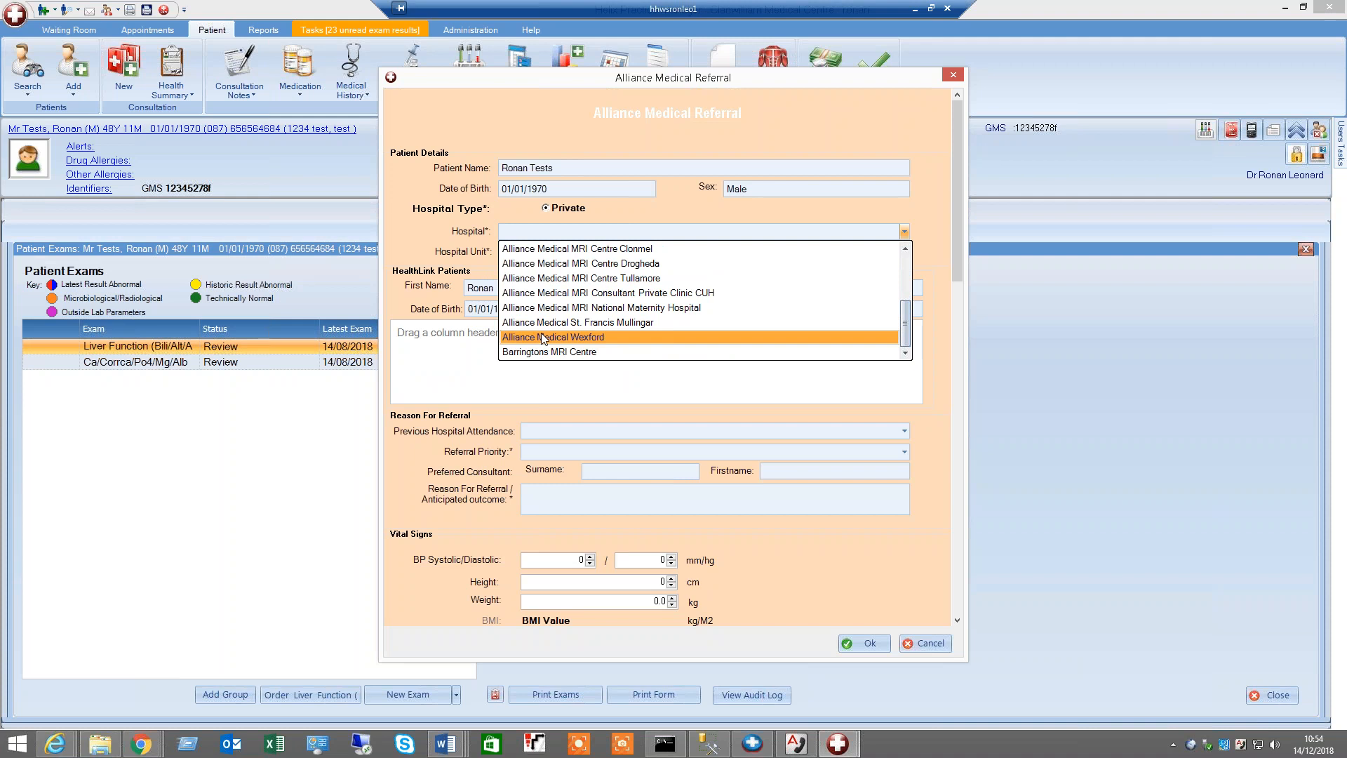
{"action": "left_click", "coordinate": [928, 173]}
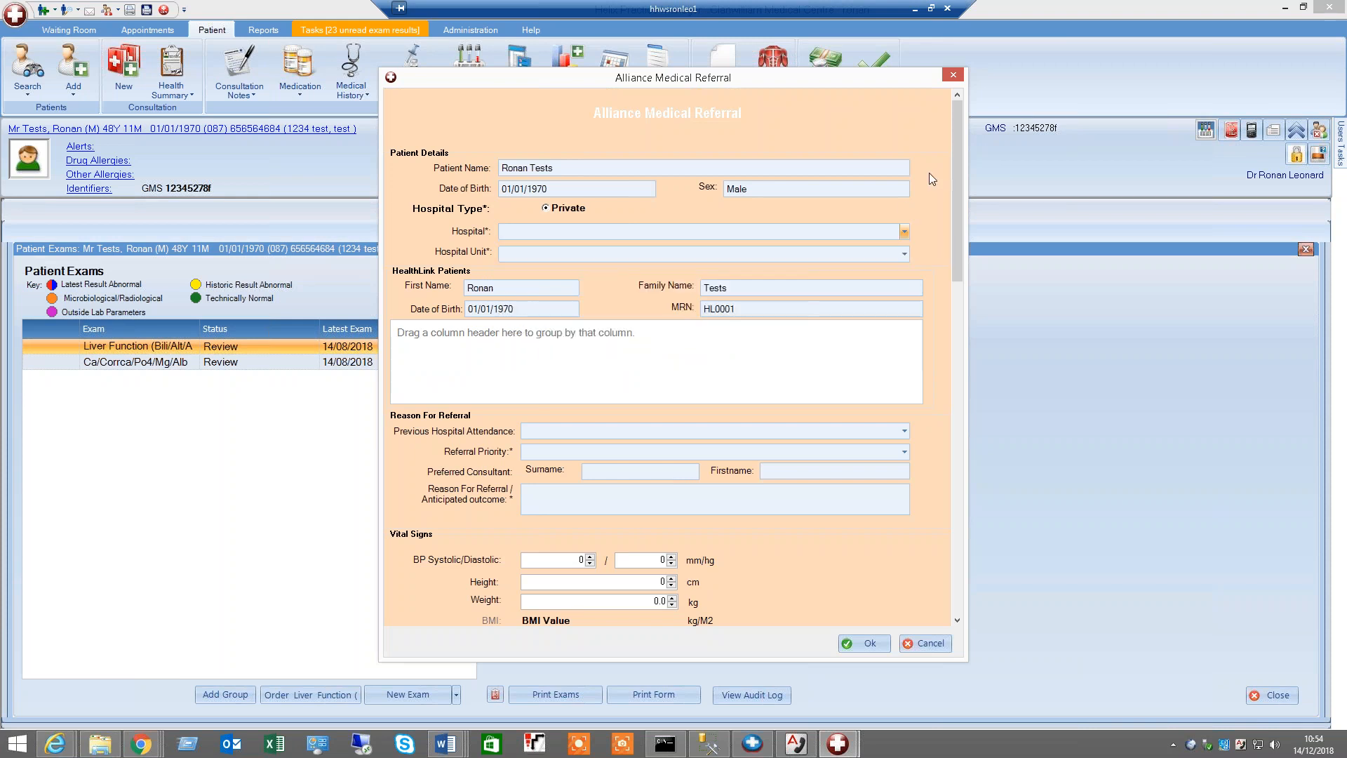
{"action": "left_click", "coordinate": [952, 76]}
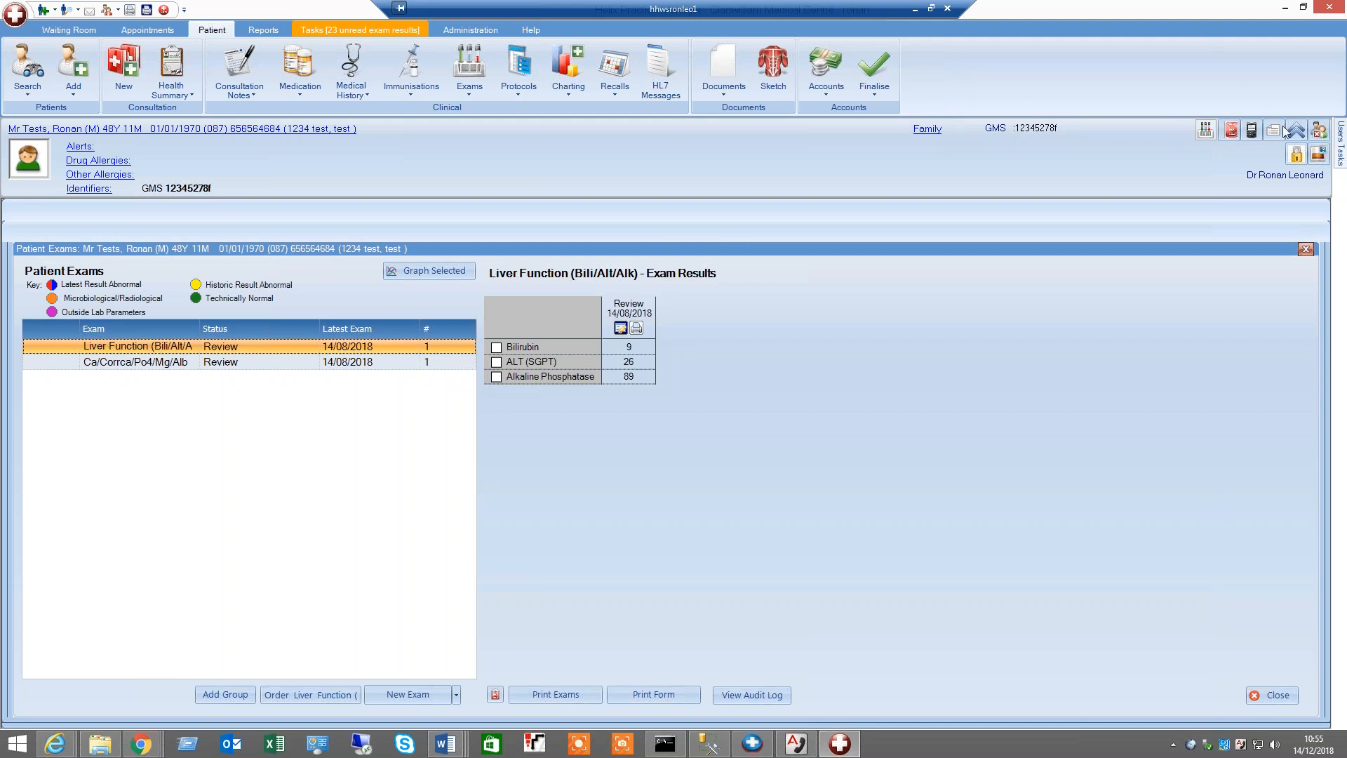
Collapse the patient details header
{"action": "left_click", "coordinate": [1318, 130]}
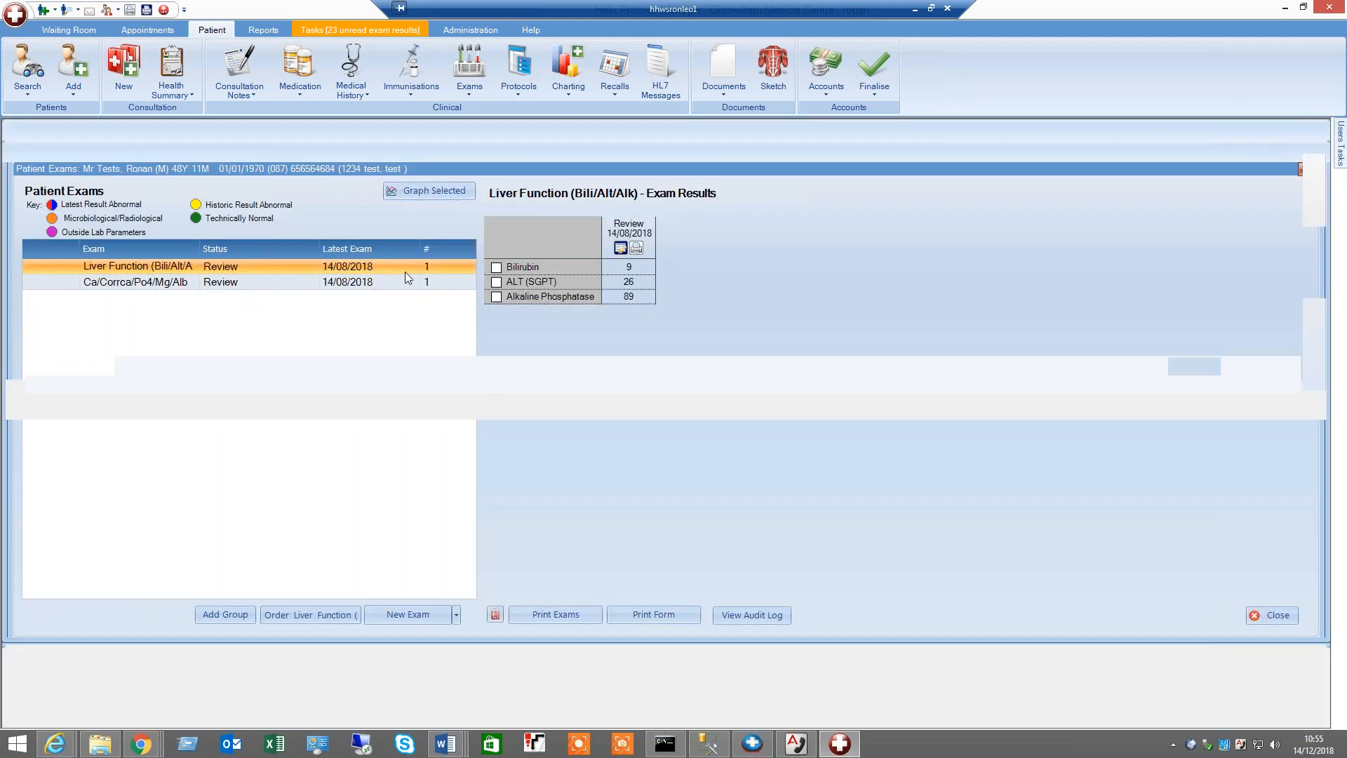